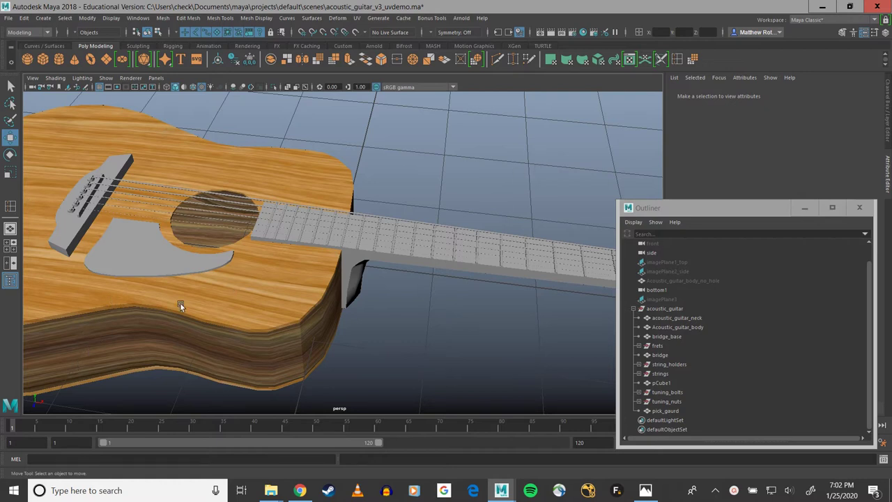
Select the guitar neck and examine its shape from the body joint to the headstock
left_click(362, 263)
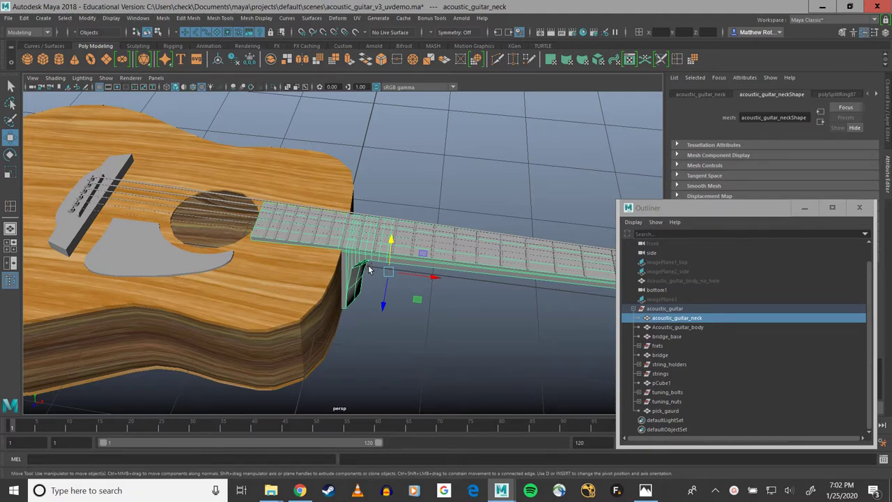
left_click_drag(369, 271, 315, 252, "alt")
scroll(326, 270, "up", 5)
middle_click_drag(326, 270, 295, 223, "alt")
left_click_drag(296, 224, 301, 212, "alt")
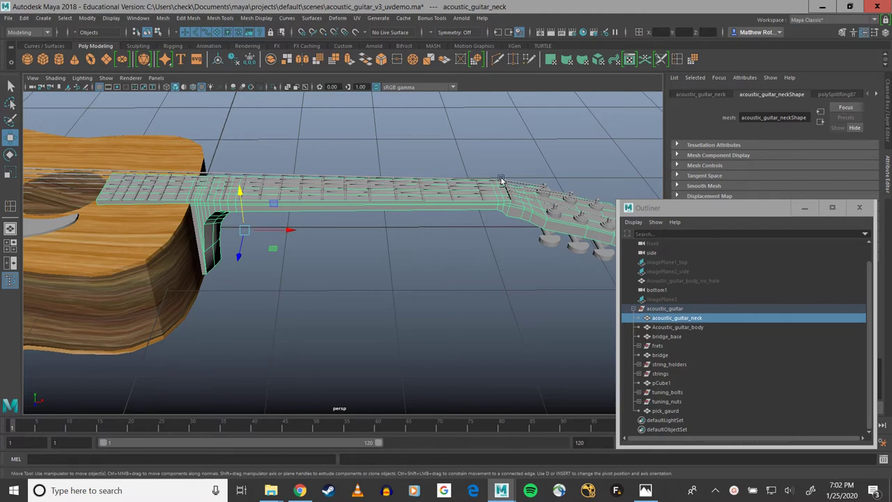
scroll(114, 232, "down", 2)
middle_click_drag(115, 232, 273, 184, "alt")
middle_click_drag(497, 166, 421, 167, "alt")
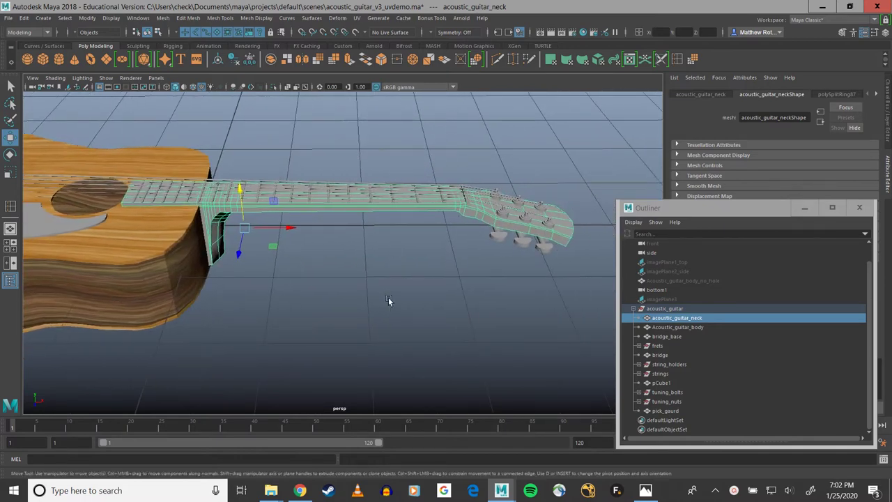
left_click_drag(390, 300, 389, 263, "alt")
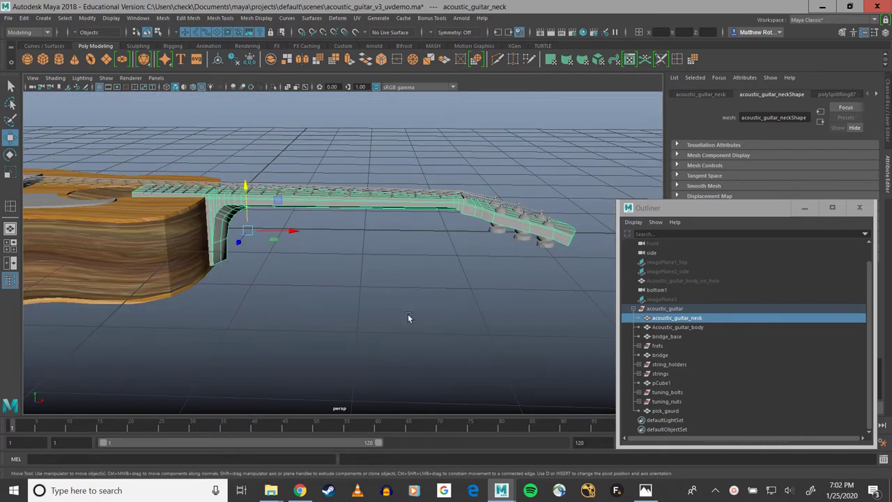
Switch to Photos and examine the neck, heel and headstock in the acoustic_guitar_side.png reference
left_click(646, 490)
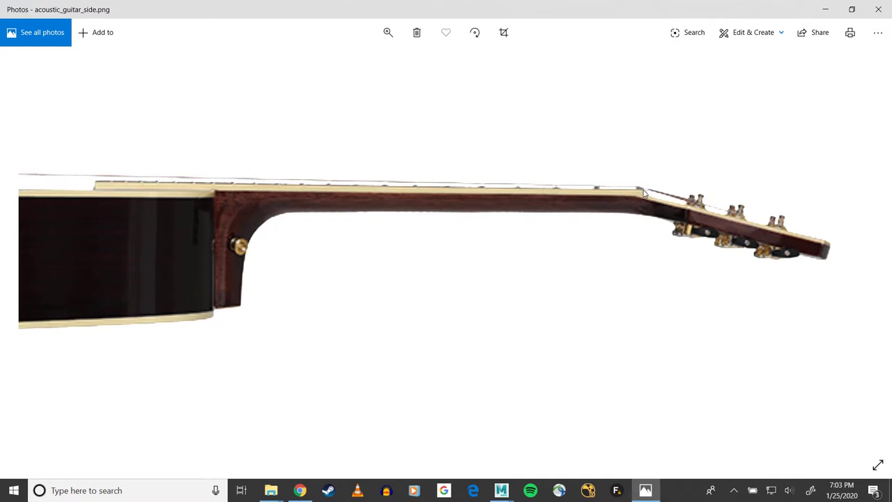
left_click(388, 32)
left_click_drag(404, 62, 409, 63)
left_click_drag(655, 186, 591, 199)
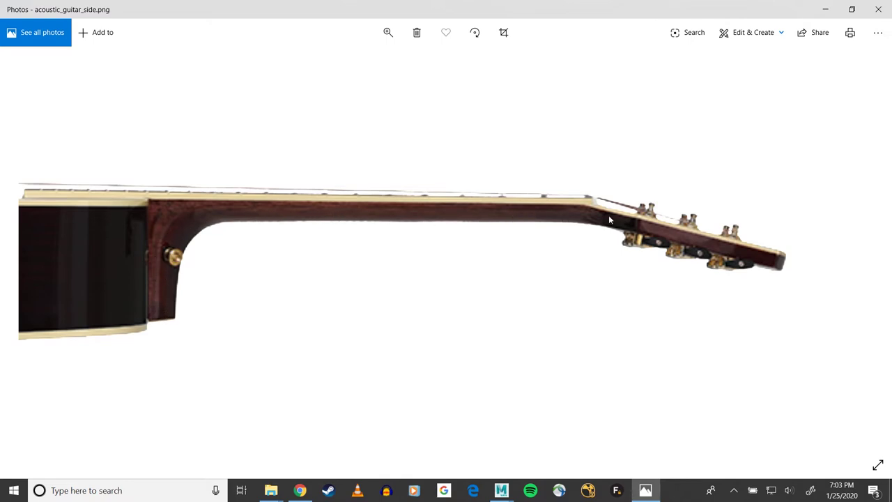
left_click(387, 35)
left_click_drag(403, 65, 313, 60)
Examine the neck and heel joint up close in the acoustic_guitar_bottom.png reference, and close Photos
left_click(22, 249)
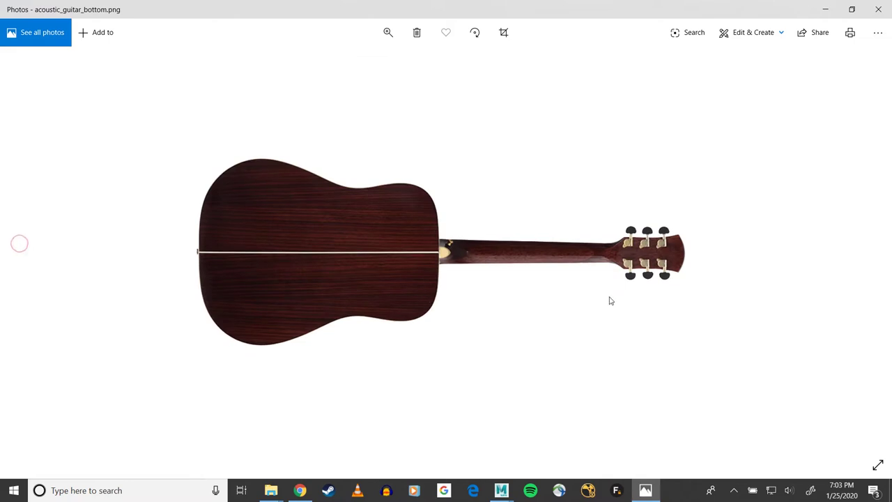
left_click(388, 32)
left_click_drag(388, 61, 442, 61)
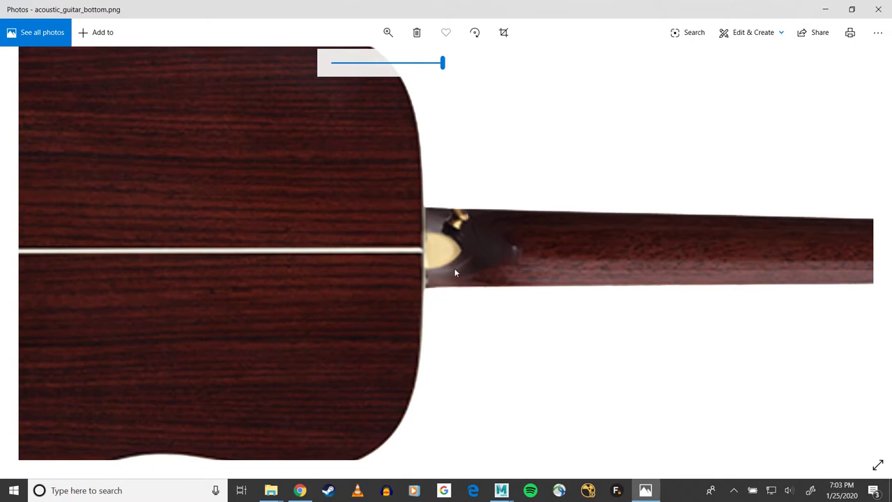
left_click_drag(443, 63, 327, 66)
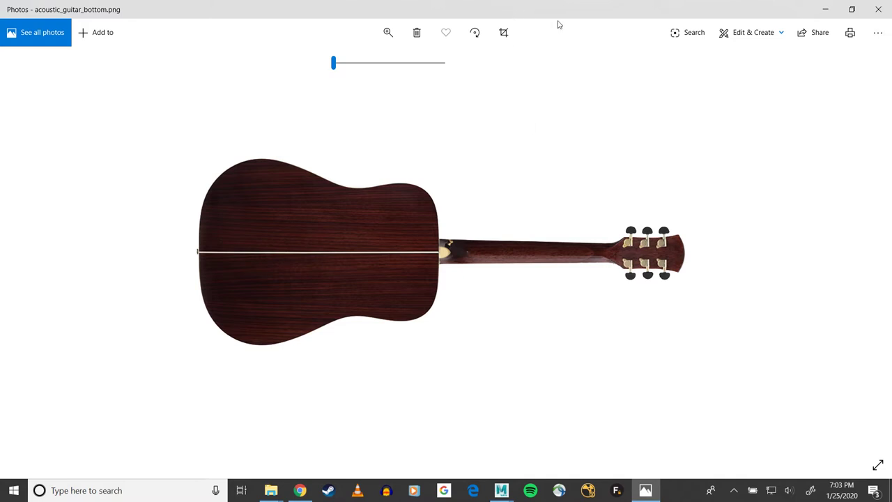
left_click(877, 15)
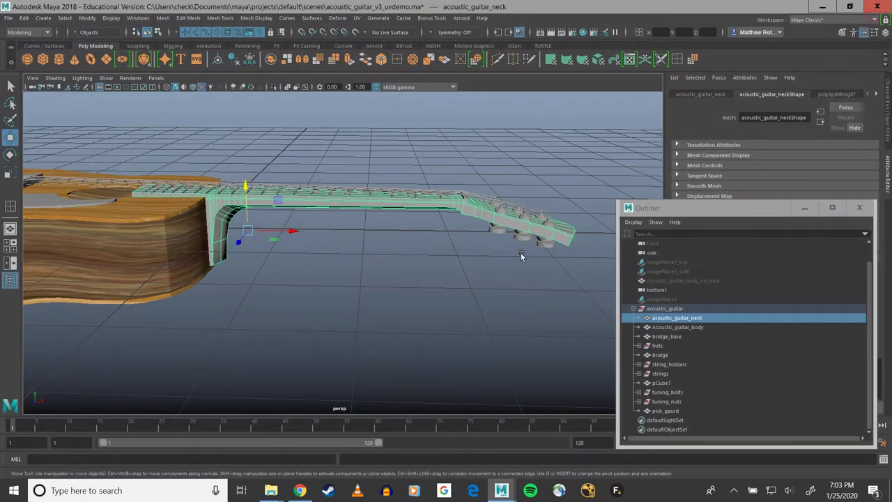
Hide every part of the guitar except the neck, select the neck and close the Outliner
left_click(670, 327)
left_click(665, 411, "shift")
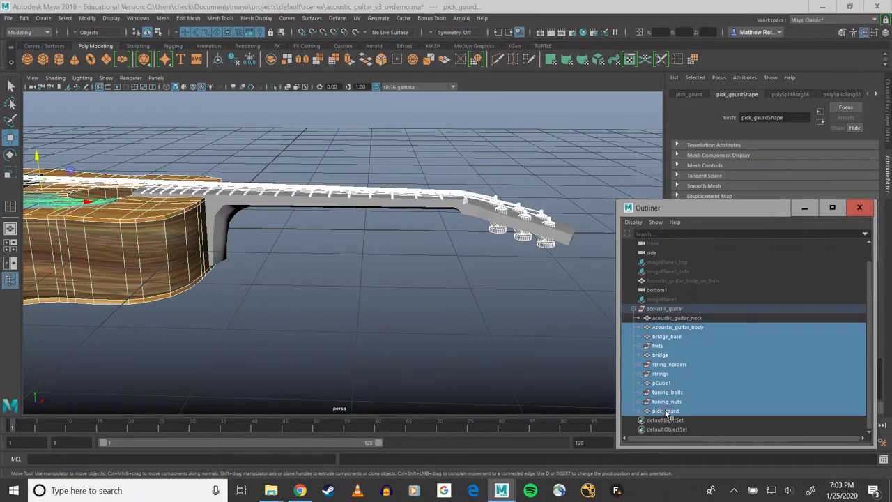
key("ctrl+h")
left_click(387, 192)
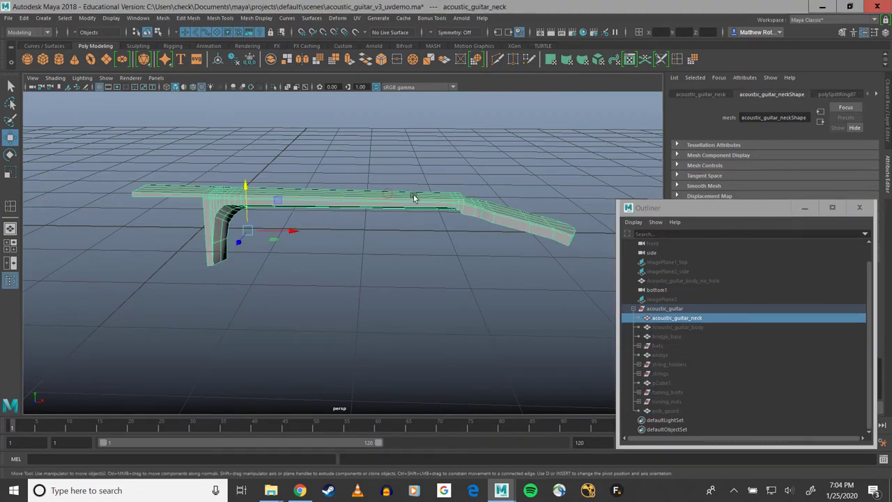
left_click_drag(450, 202, 318, 170, "alt")
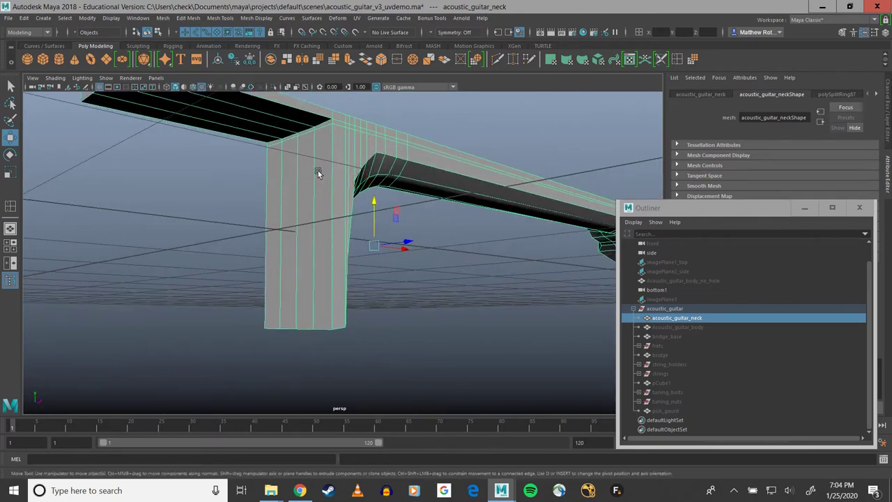
left_click_drag(407, 181, 346, 196, "alt")
left_click(859, 207)
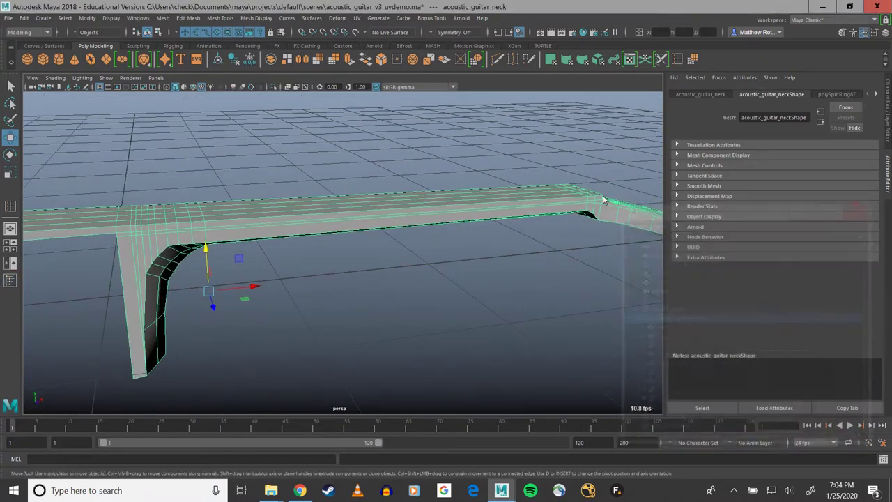
left_click_drag(464, 197, 443, 153, "alt")
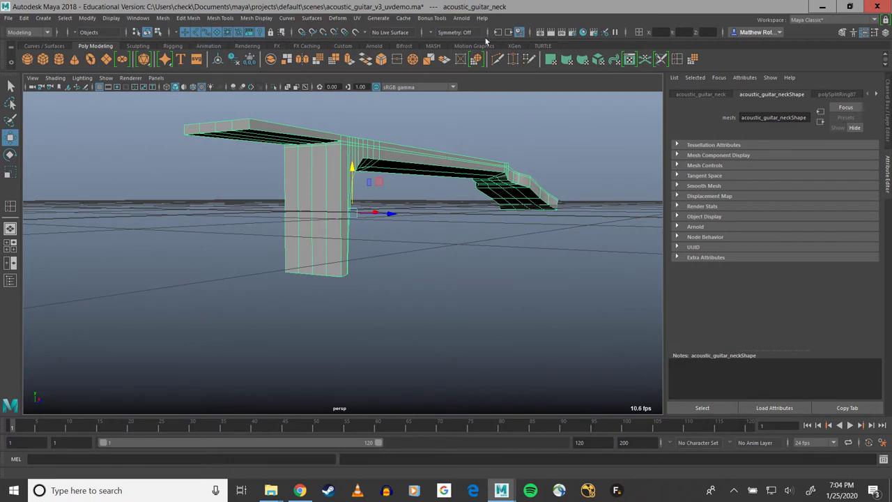
Open the UV Editor for the neck and place it so the neck stays visible in the viewport
left_click(460, 19)
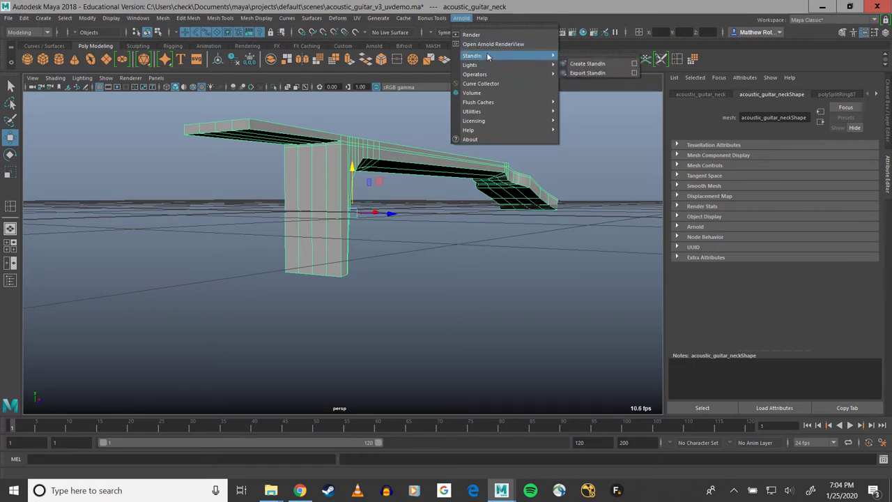
left_click(358, 19)
left_click(380, 34)
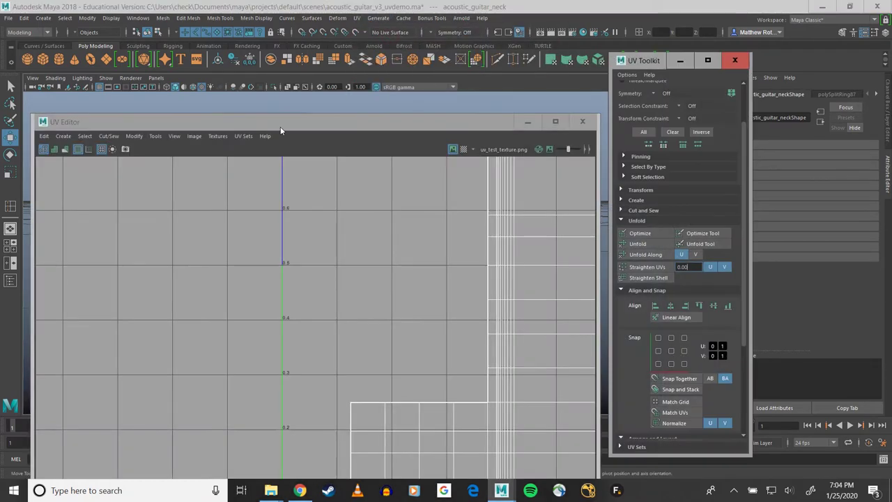
left_click_drag(281, 130, 771, 99)
left_click_drag(482, 143, 434, 146, "alt")
middle_click_drag(378, 127, 167, 131, "alt")
scroll(167, 131, "down", 4)
left_click_drag(229, 147, 317, 186, "alt")
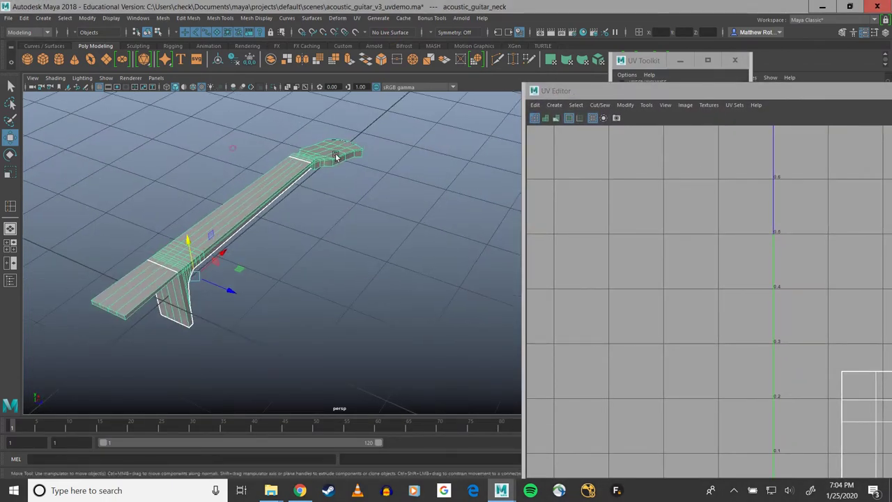
left_click_drag(608, 92, 311, 91)
scroll(558, 210, "down", 3)
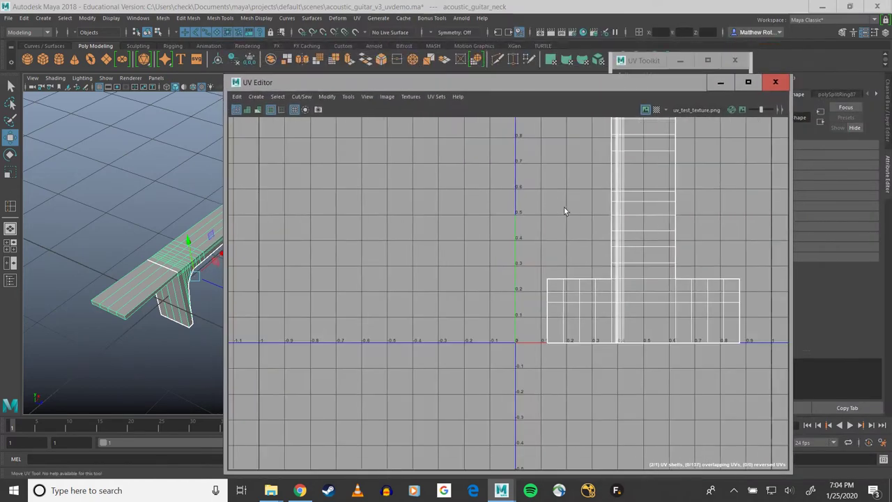
Move the neck's entire UV layout above the 0-1 tile and deselect it
scroll(518, 210, "down", 1)
right_click_drag(602, 187, 577, 172)
middle_click_drag(654, 191, 684, 350, "alt")
left_click(638, 374)
left_click_drag(641, 348, 590, 133)
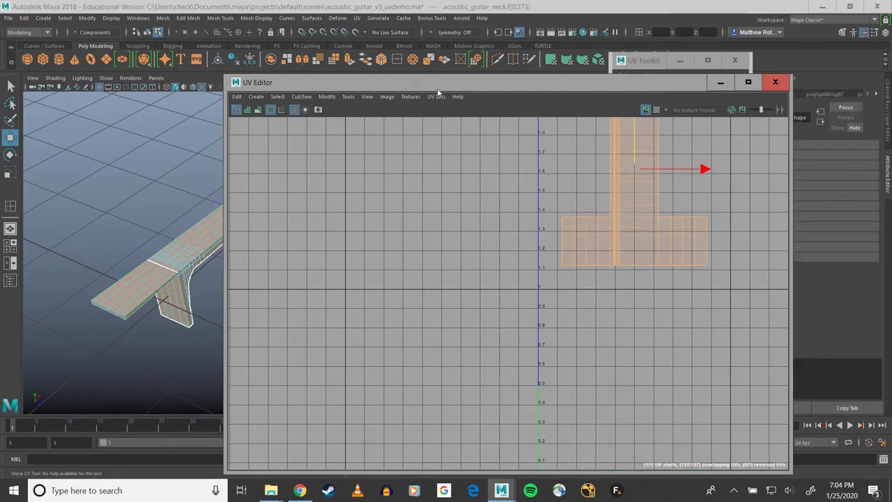
left_click_drag(417, 79, 554, 127)
left_click(697, 343)
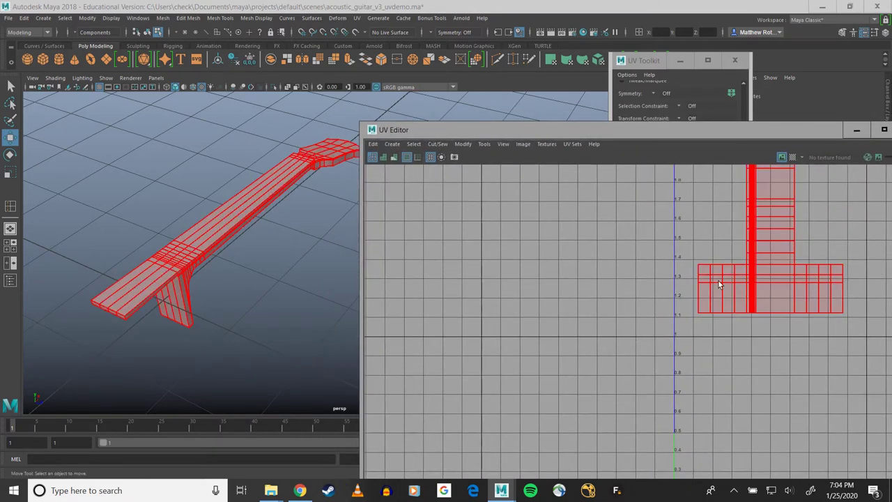
left_click(786, 272)
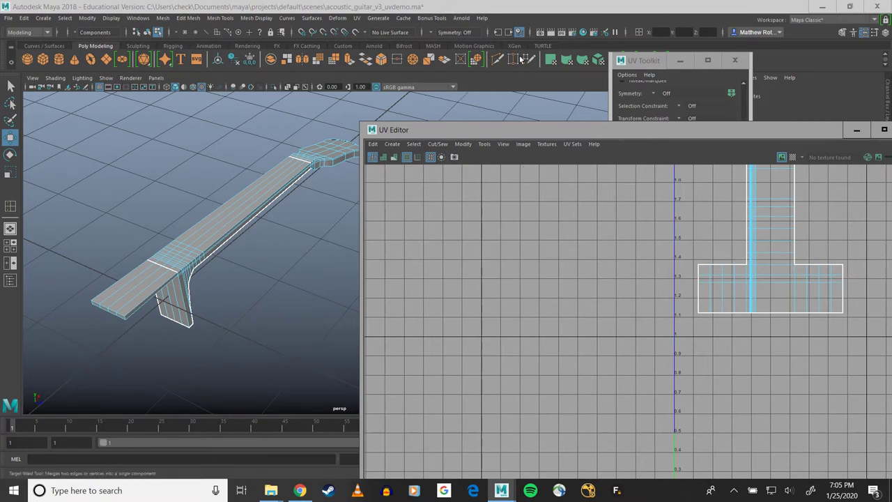
Assign the checkered lambert2 material to the neck in the Hypershade, and close the Hypershade
left_click(585, 33)
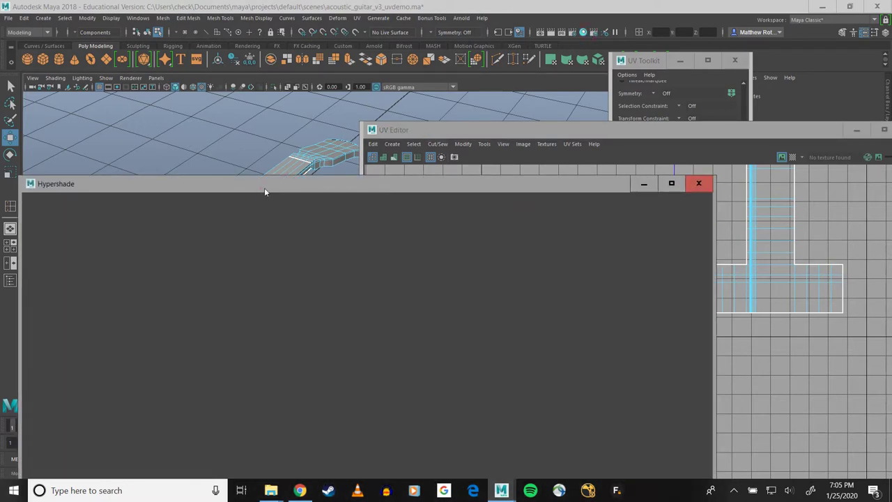
left_click_drag(264, 190, 484, 122)
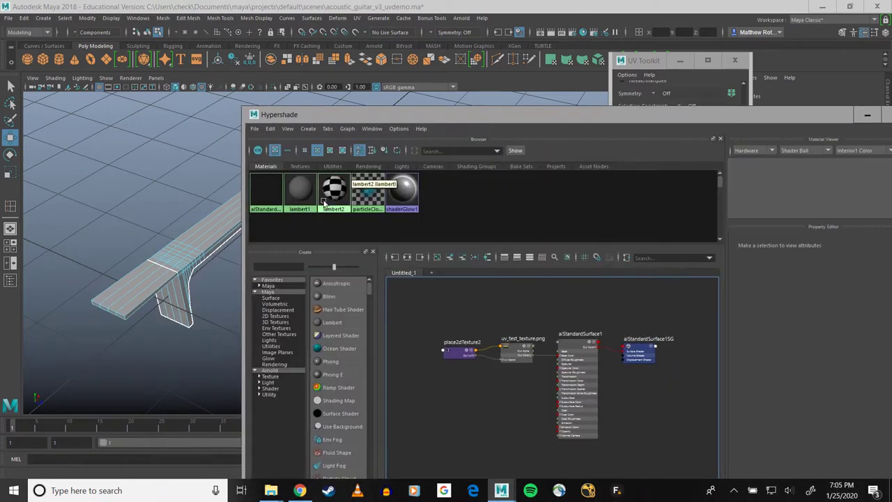
left_click(210, 229)
right_click_drag(329, 198, 332, 180)
left_click(209, 291)
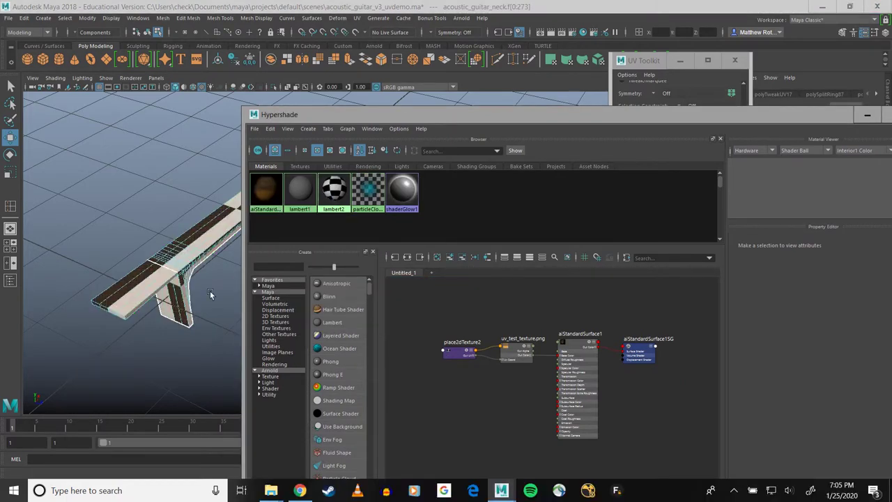
left_click(173, 215)
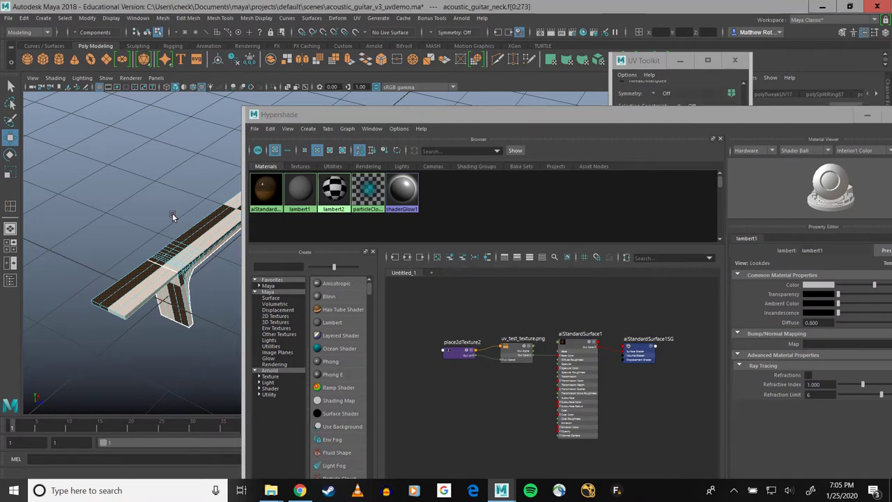
left_click(189, 86)
left_click(187, 86)
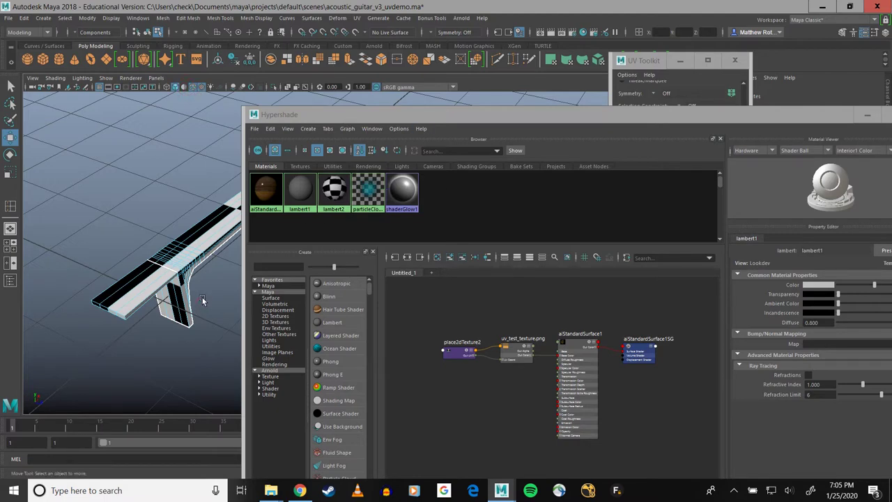
left_click_drag(690, 114, 441, 115)
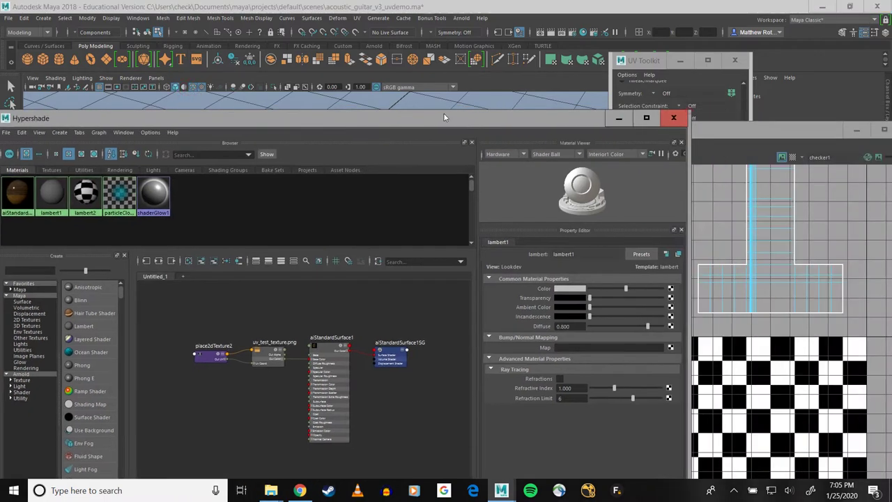
left_click(675, 115)
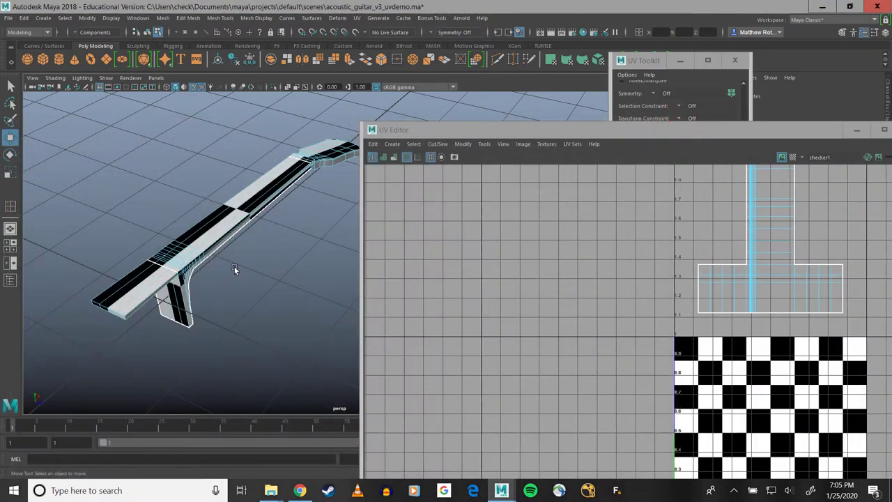
Examine the checker pattern on the neck's fretboard, heel and underside for UV stretching
middle_click_drag(234, 266, 147, 312, "alt")
left_click_drag(148, 312, 218, 266, "alt")
middle_click_drag(218, 266, 288, 133, "alt")
scroll(252, 213, "up", 4)
mouse_move(252, 212)
left_mouse_down("alt")
mouse_move(278, 291)
mouse_move(170, 246)
mouse_move(175, 228)
mouse_move(245, 203)
left_mouse_up("alt")
left_click_drag(207, 258, 193, 259, "alt")
middle_click_drag(223, 177, 226, 249, "alt")
scroll(225, 249, "up", 2)
scroll(234, 261, "down", 4)
middle_click_drag(280, 267, 248, 169, "alt")
Switch to face selection and select the loop of faces around the fretboard's outer edge
right_click_drag(238, 193, 230, 222)
scroll(228, 224, "up", 4)
left_click_drag(229, 223, 216, 281, "alt")
middle_click_drag(216, 282, 1, 311, "alt")
right_click_drag(2, 310, 20, 313, "alt")
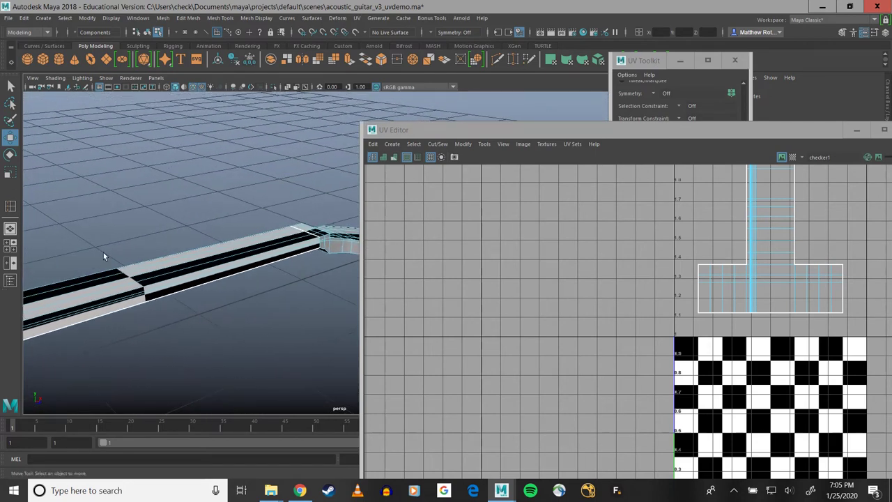
left_click_drag(127, 284, 309, 197, "alt")
left_click_drag(234, 204, 235, 234, "alt")
middle_click_drag(118, 237, 218, 241, "alt")
scroll(176, 239, "up", 5)
middle_click_drag(128, 219, 210, 234, "alt")
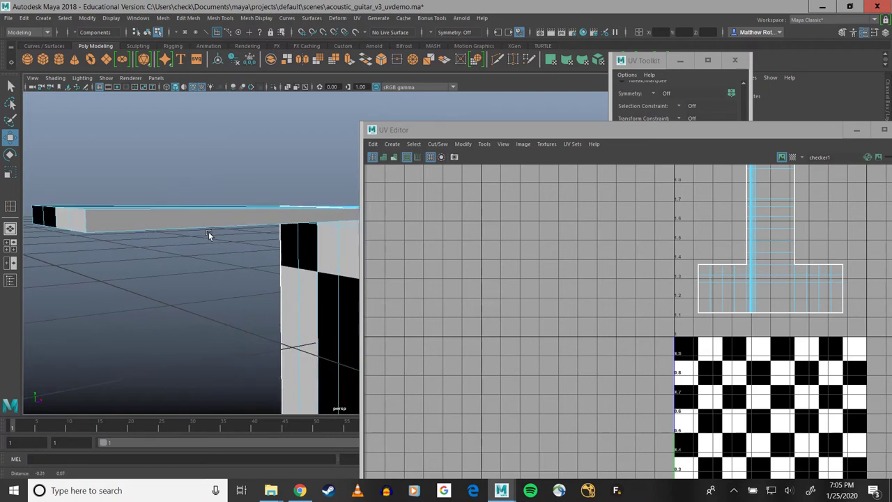
left_click(81, 220)
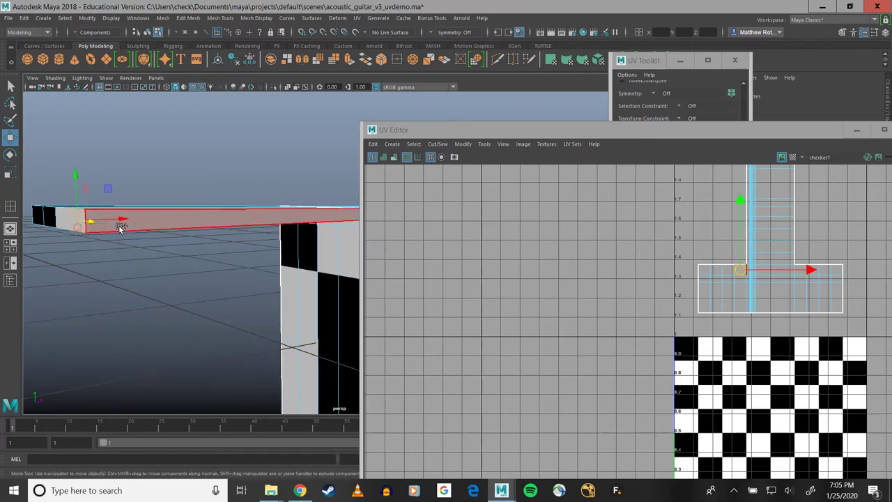
double_click(119, 226)
Add the fretboard's top faces from the nut end along the neck to the face selection
left_click_drag(154, 249, 287, 231, "alt")
middle_click_drag(287, 231, 152, 293, "alt")
left_click_drag(150, 293, 265, 279, "alt")
left_click_drag(271, 192, 272, 193, "alt")
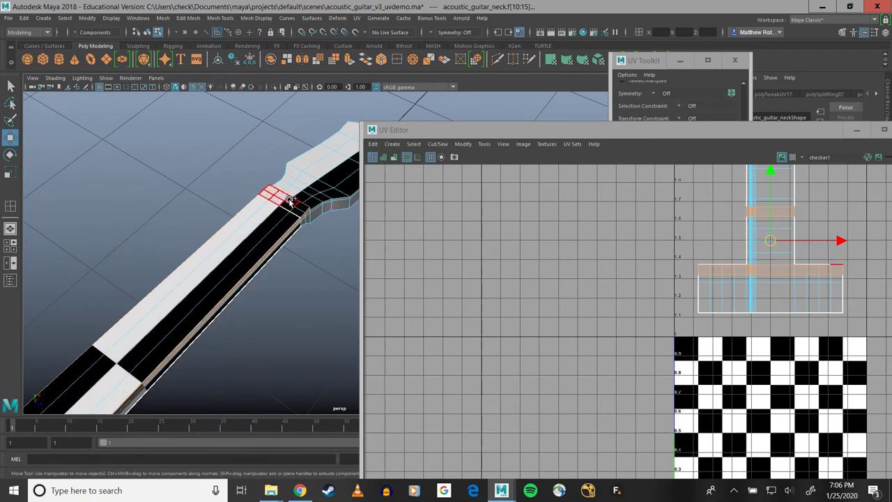
mouse_move(289, 209)
left_mouse_down("shift")
mouse_move(256, 215)
mouse_move(262, 242)
left_mouse_up("shift")
left_click(233, 259, "shift")
Add the remaining top faces above the heel and out to the fretboard's body end to the selection
middle_click_drag(188, 340, 293, 186, "alt")
middle_click_drag(217, 273, 312, 183, "alt")
left_click_drag(311, 182, 286, 199, "alt")
double_click(248, 161)
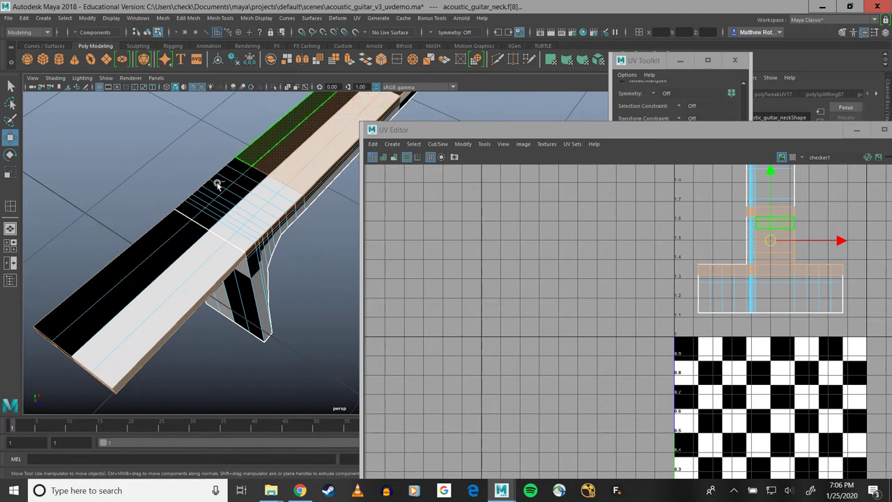
key("ctrl+z")
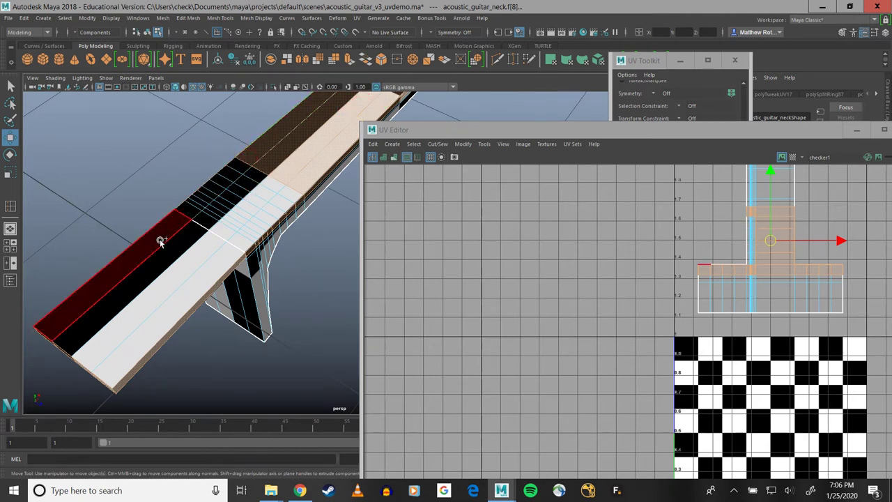
mouse_move(161, 241)
left_mouse_down("shift")
mouse_move(167, 263)
mouse_move(208, 274)
mouse_move(290, 196)
mouse_move(242, 169)
mouse_move(179, 214)
mouse_move(241, 202)
mouse_move(221, 207)
mouse_move(235, 226)
mouse_move(274, 191)
left_mouse_up("shift")
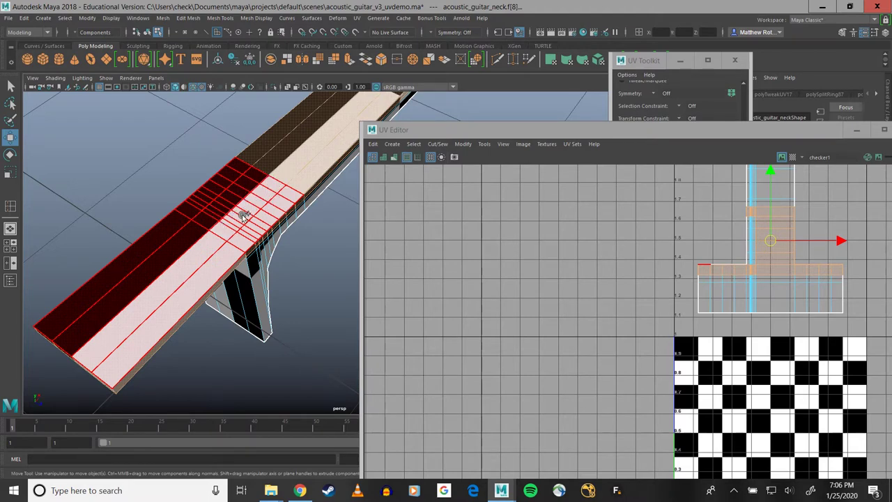
left_click_drag(241, 220, 246, 222)
Check the fretboard selection in wireframe and apply a planar UV projection from the Y axis, fitted to the bounding box
left_click_drag(296, 320, 303, 209, "alt")
key("4")
left_click(228, 289)
left_click_drag(208, 321, 220, 305, "alt")
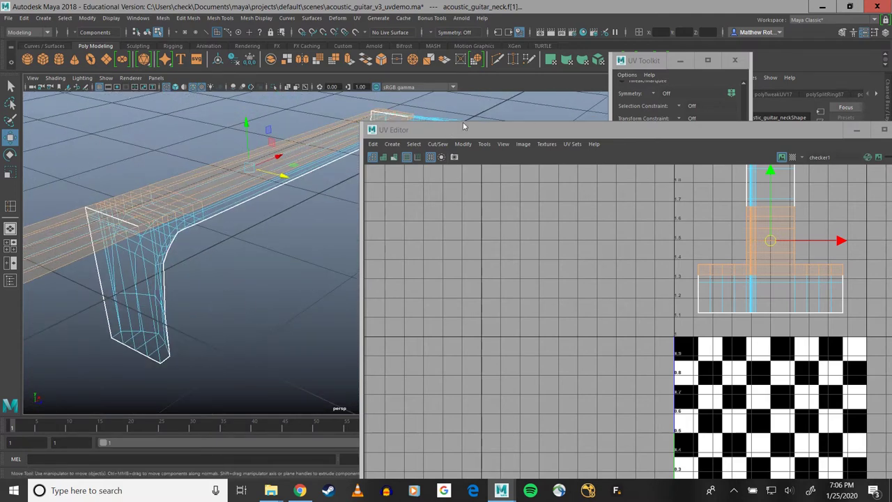
left_click(357, 18)
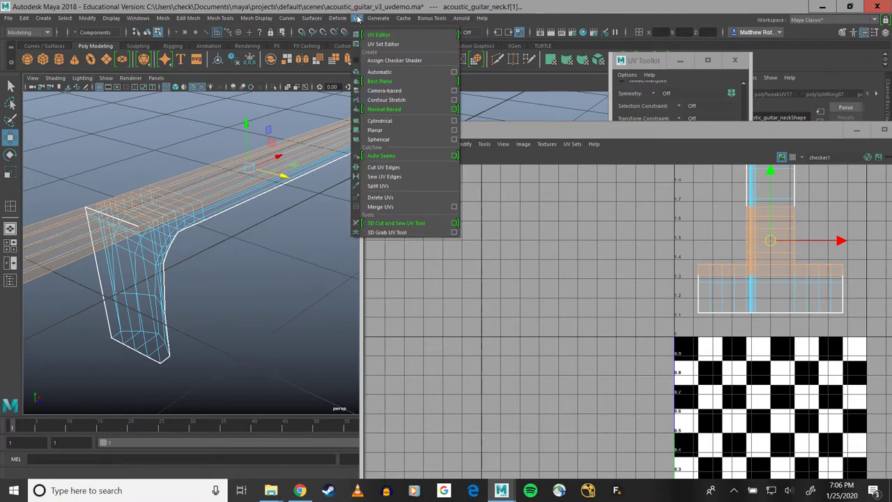
left_click(453, 132)
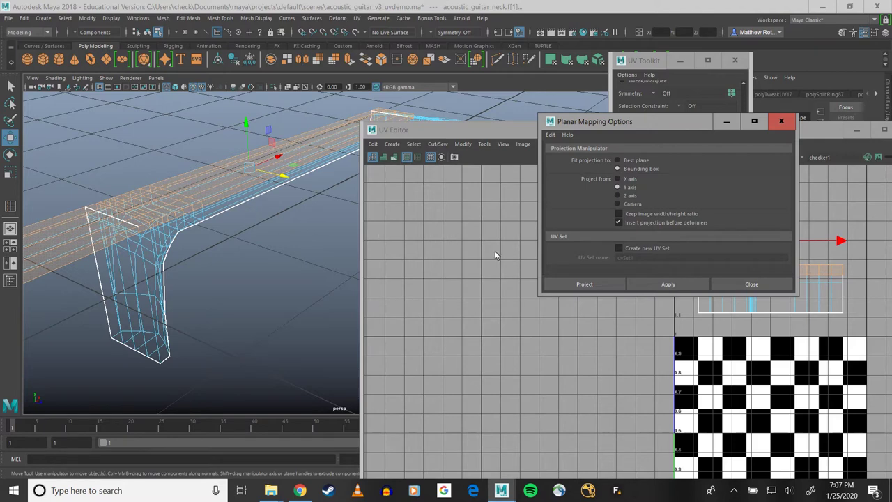
left_click(607, 284)
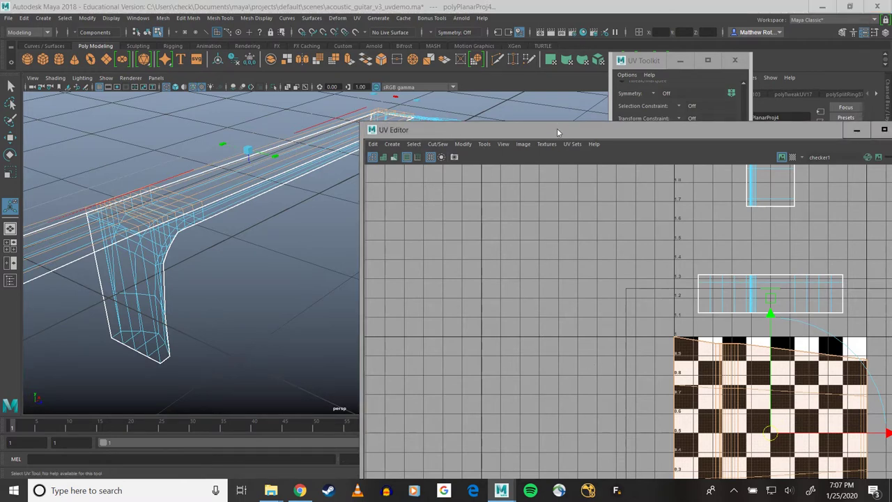
Return the neck to object mode and display it shaded with its checker texture
left_click_drag(244, 259, 273, 234, "alt")
right_click_drag(246, 182, 273, 171)
scroll(203, 230, "up", 4)
middle_click_drag(197, 228, 311, 262, "alt")
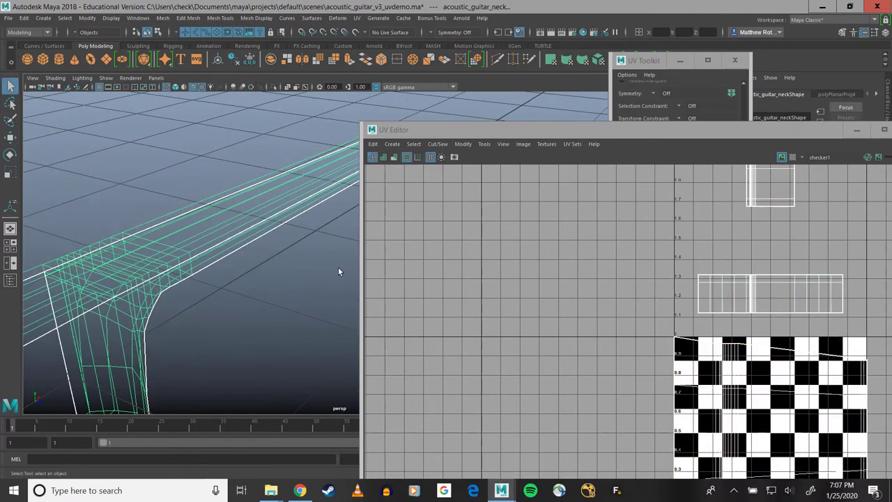
key("5")
key("6")
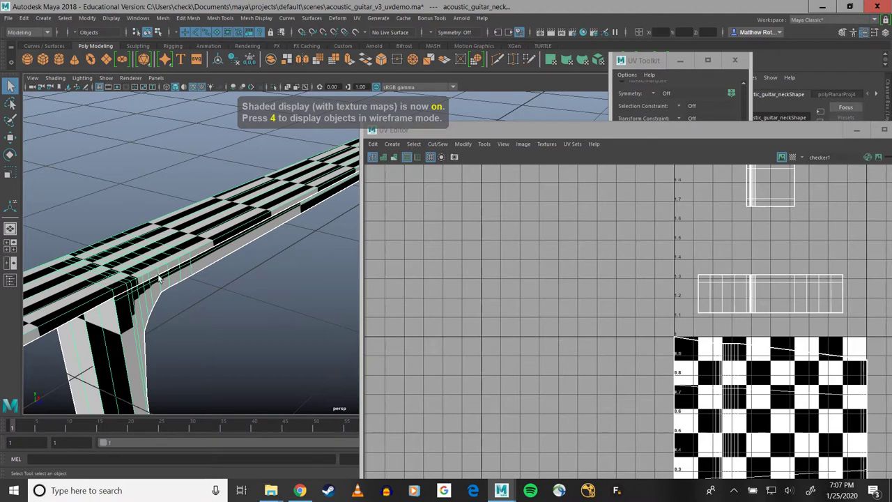
left_click_drag(158, 279, 260, 211, "alt")
Select the fretboard's whole UV shell to check which faces it contains
right_click_drag(251, 226, 248, 201)
left_click_drag(240, 254, 269, 293, "alt")
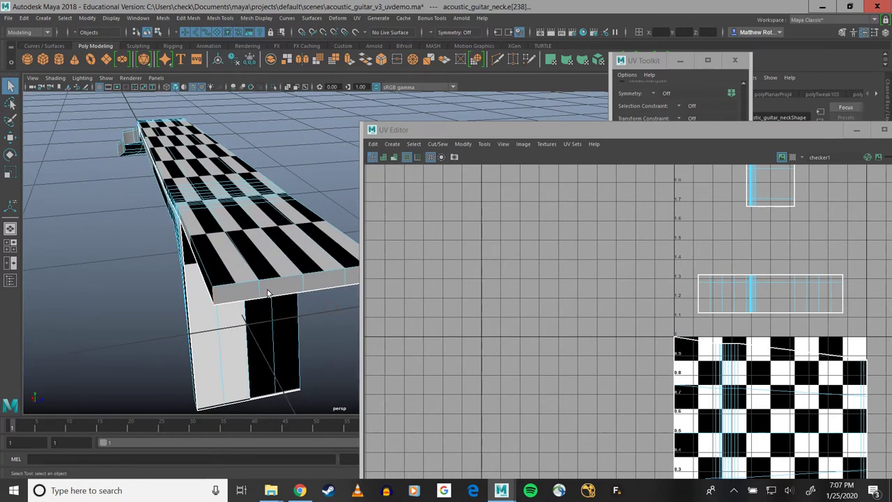
right_click_drag(236, 221, 227, 262)
left_click(258, 229)
left_click(217, 202)
double_click(254, 217)
left_click(219, 293)
left_click(348, 318)
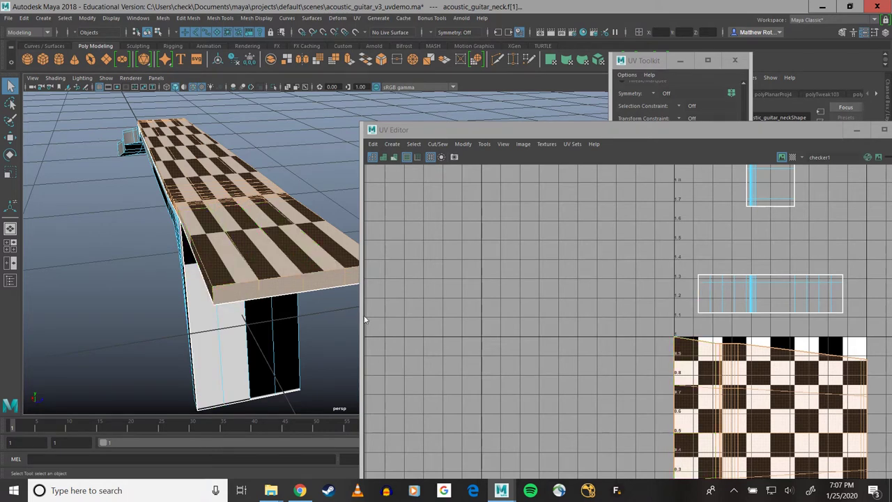
Switch to edge selection and cut the UVs along a short vertical corner edge at the fretboard's body end
right_click_drag(262, 237, 270, 211)
left_click(213, 298)
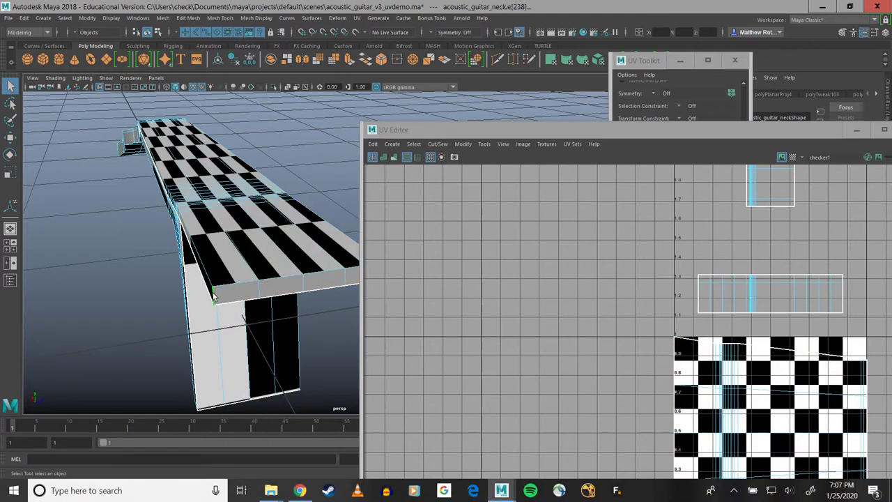
left_click_drag(270, 392, 185, 297, "alt")
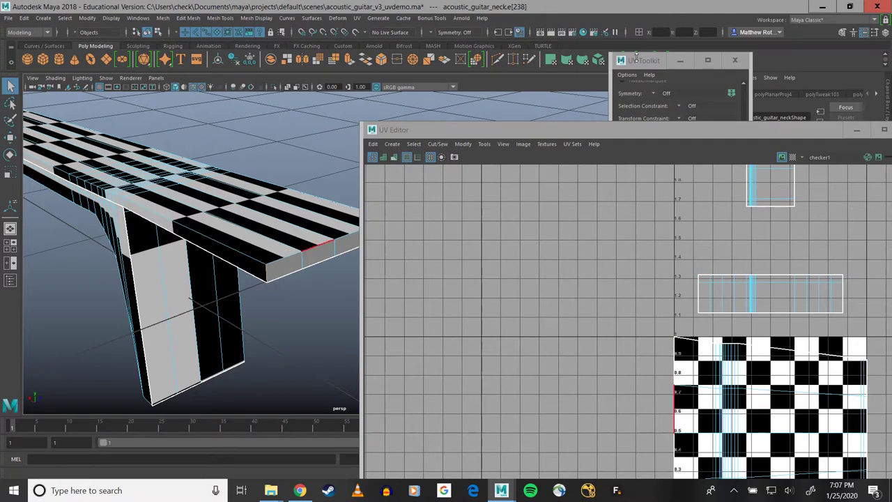
left_click_drag(641, 66, 492, 85)
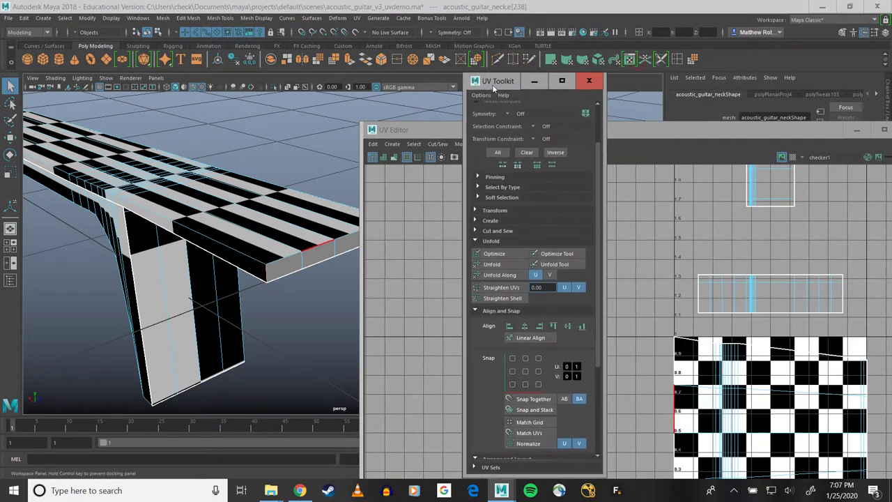
left_click(489, 232)
left_click(493, 257)
Cut the UVs along the vertical edge at the opposite corner of the fretboard's body end
left_click_drag(311, 249, 261, 231, "alt")
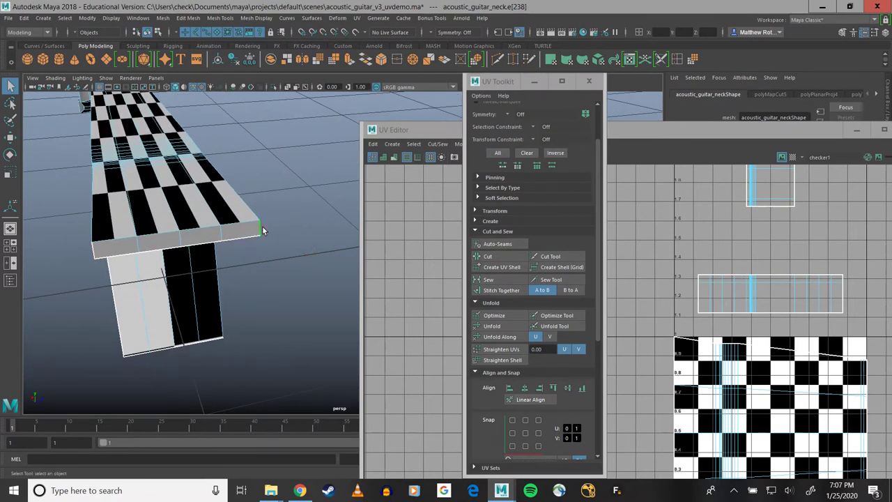
left_click(263, 230)
left_click(488, 257)
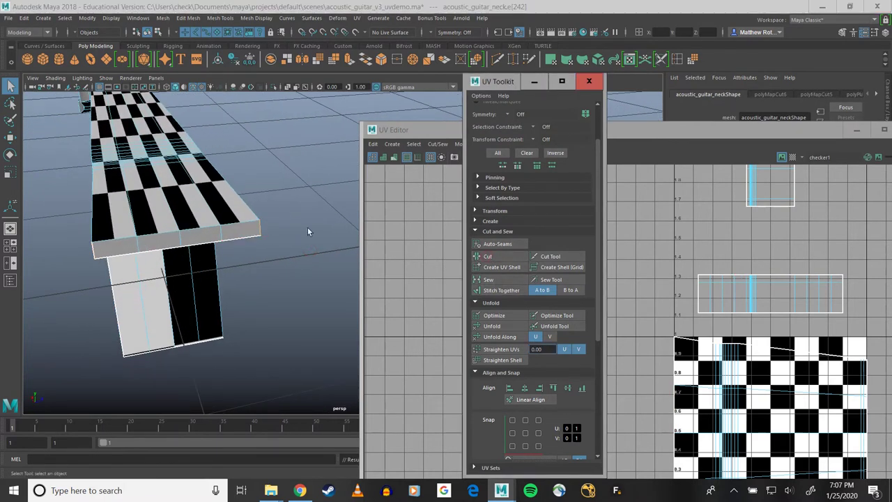
Cut the UVs along the two short vertical corner edges at the fretboard's nut end
left_click_drag(272, 210, 303, 223, "alt")
middle_click_drag(303, 224, 215, 163, "alt")
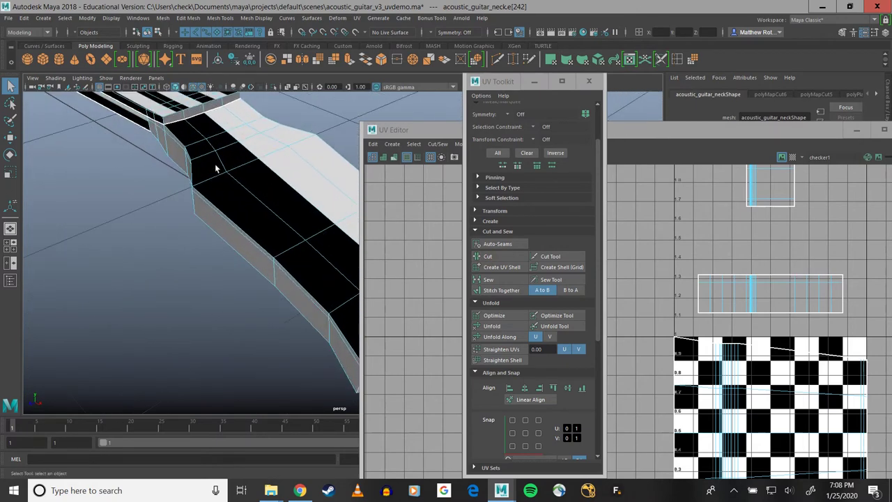
left_click_drag(215, 167, 226, 207, "alt")
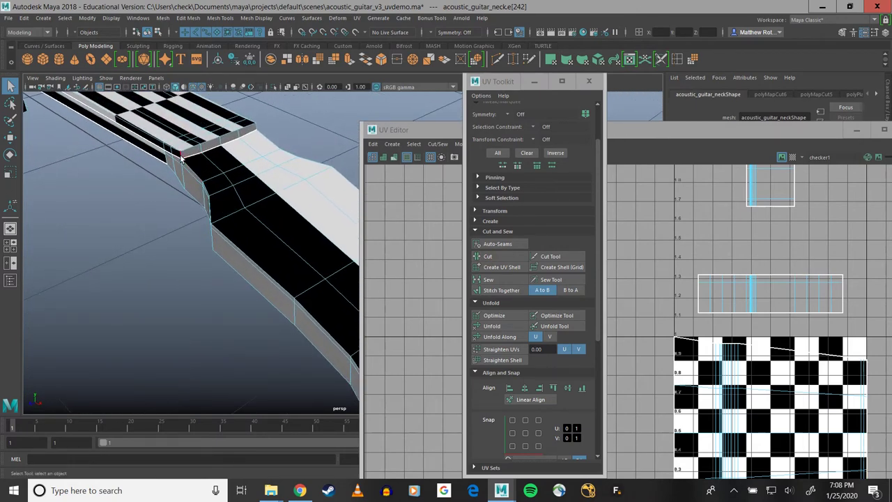
left_click(488, 258)
left_click(255, 130)
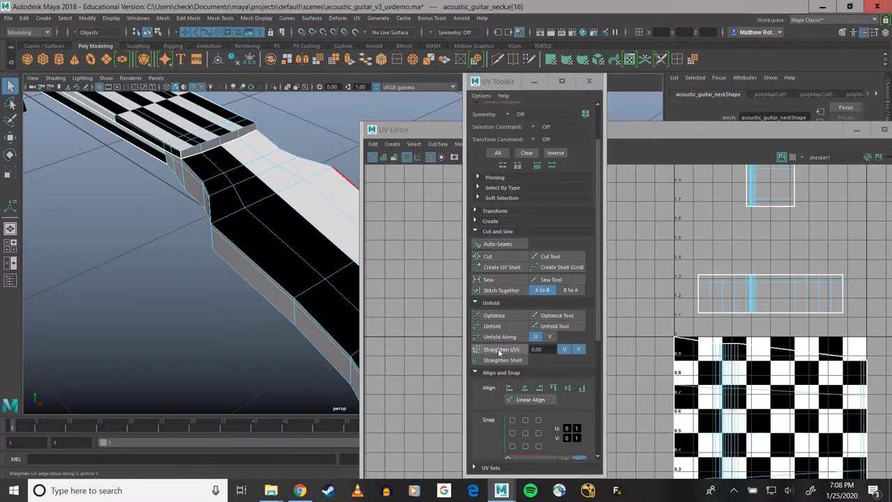
left_click(490, 261)
Select the fretboard's whole UV shell and unfold it
right_click_drag(785, 398, 757, 357)
left_click(762, 403)
left_click_drag(283, 299, 252, 315, "alt")
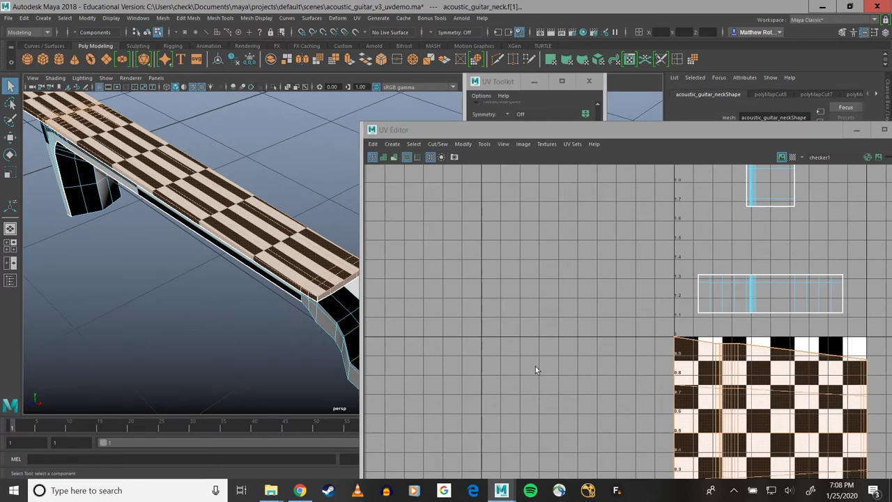
left_click(256, 263)
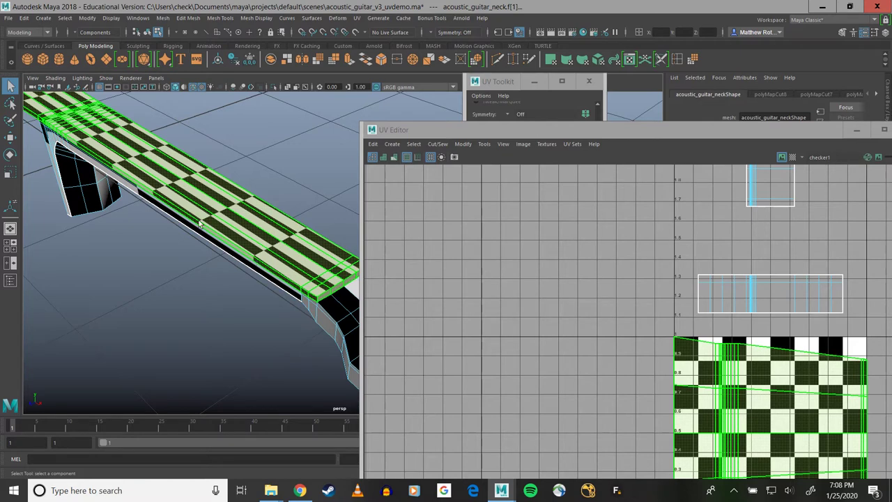
left_click(145, 335)
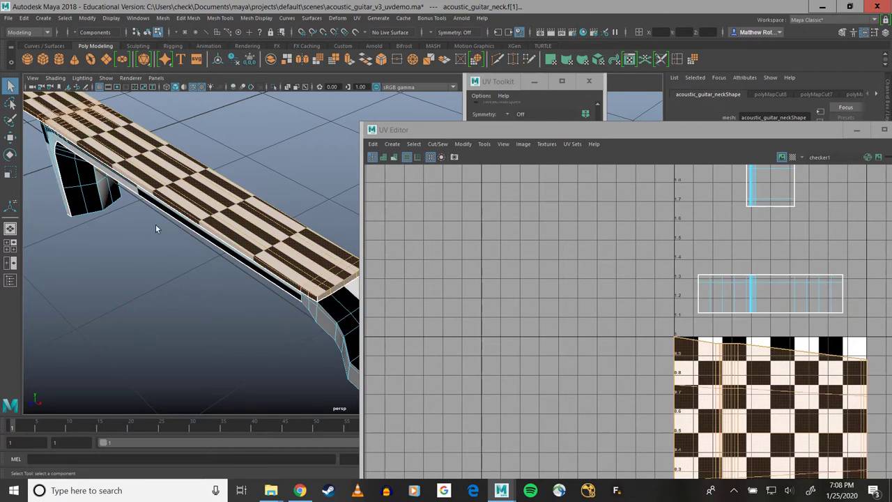
left_click(190, 204)
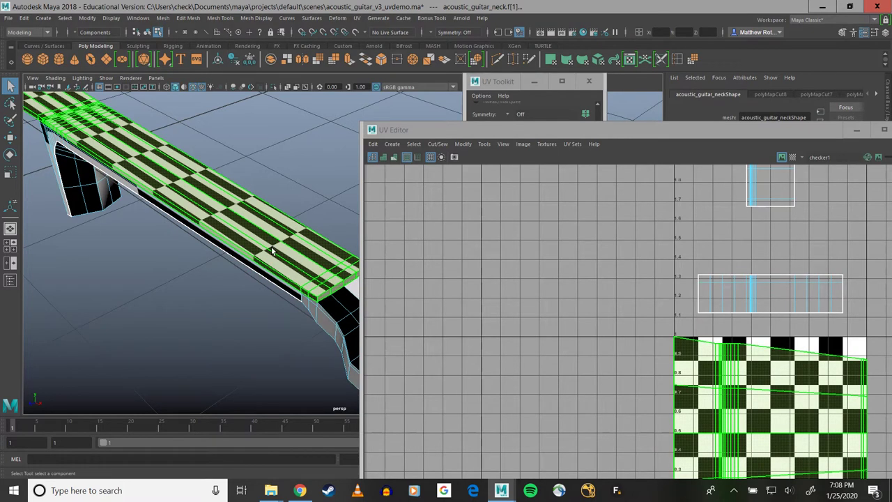
left_click(214, 255)
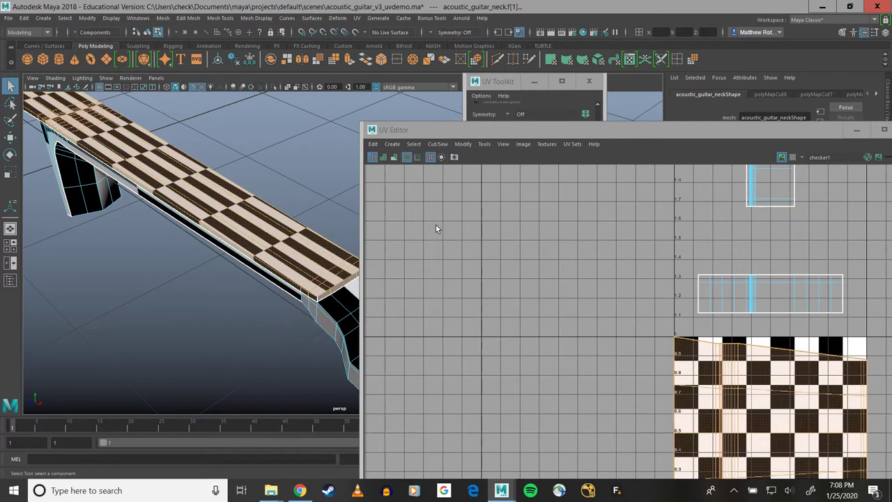
left_click(510, 94)
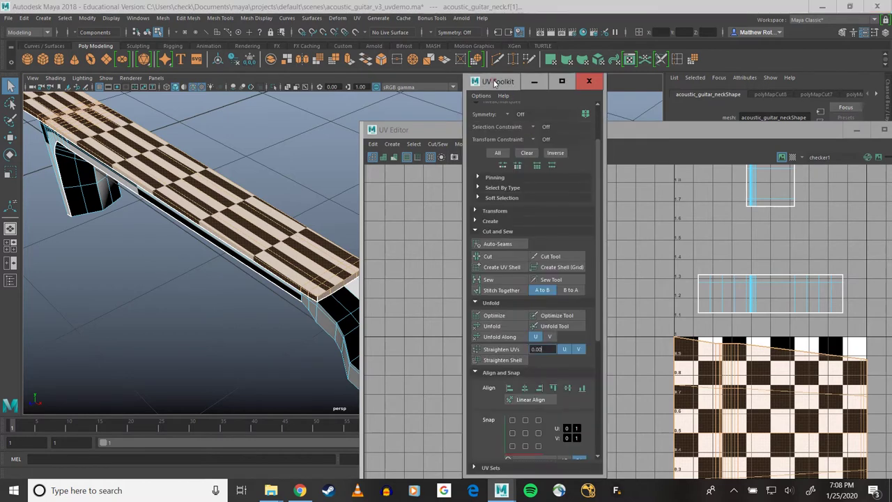
left_click(512, 325)
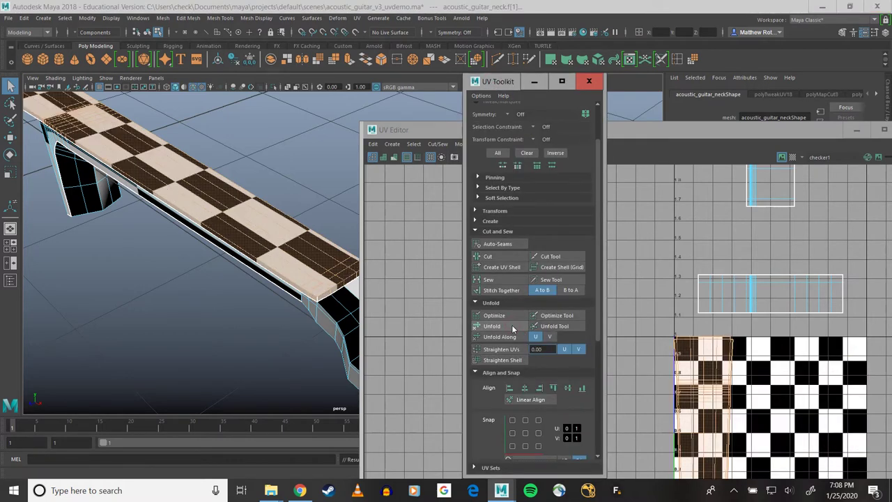
Move the unfolded fretboard shell sideways along U into the empty space beside the 0-1 tile
middle_click_drag(791, 339, 764, 210, "alt")
scroll(765, 248, "up", 5)
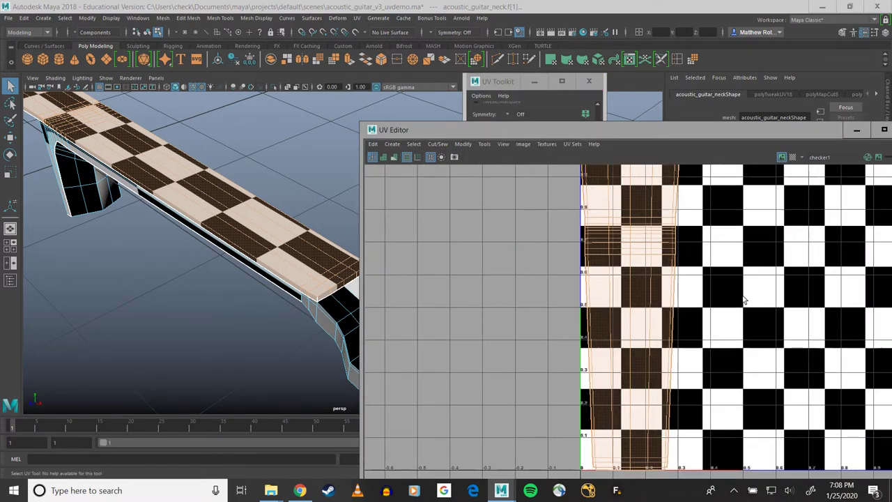
left_click(639, 301)
left_click(638, 302)
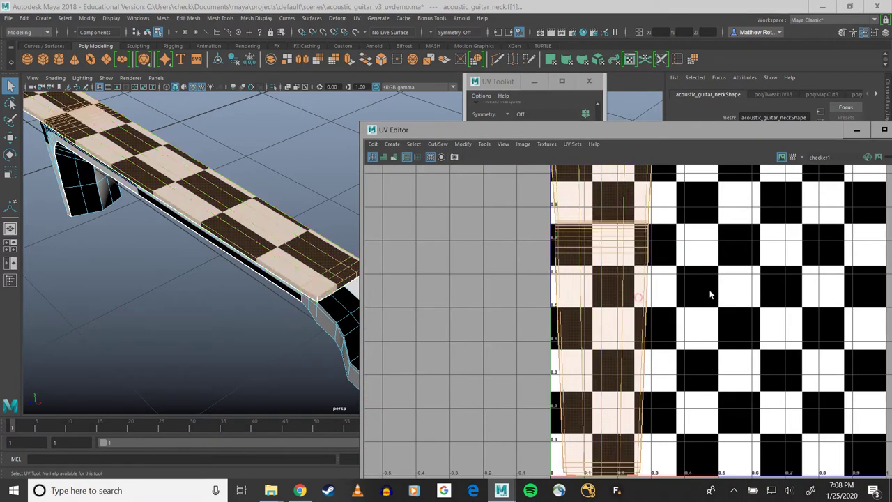
key("w")
left_click_drag(666, 306, 512, 297)
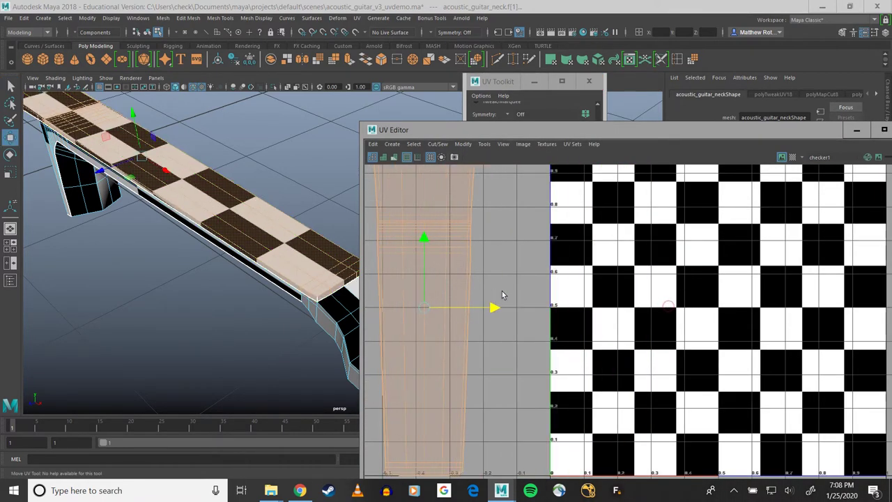
Switch to face selection in the UV Editor and select the narrow strip of faces at the upper end of the fretboard shell
scroll(514, 291, "down", 2)
left_click_drag(508, 205, 563, 251, "alt")
scroll(528, 237, "up", 2)
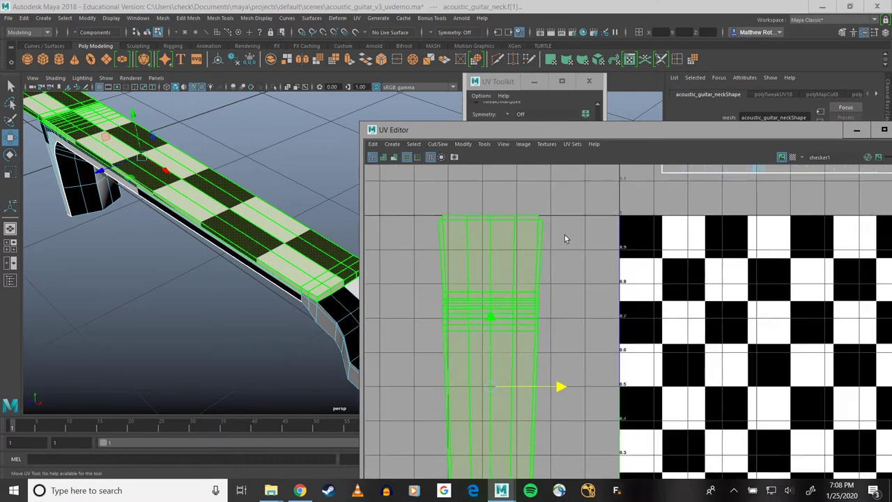
scroll(565, 239, "up", 1)
right_click_drag(484, 238, 435, 226)
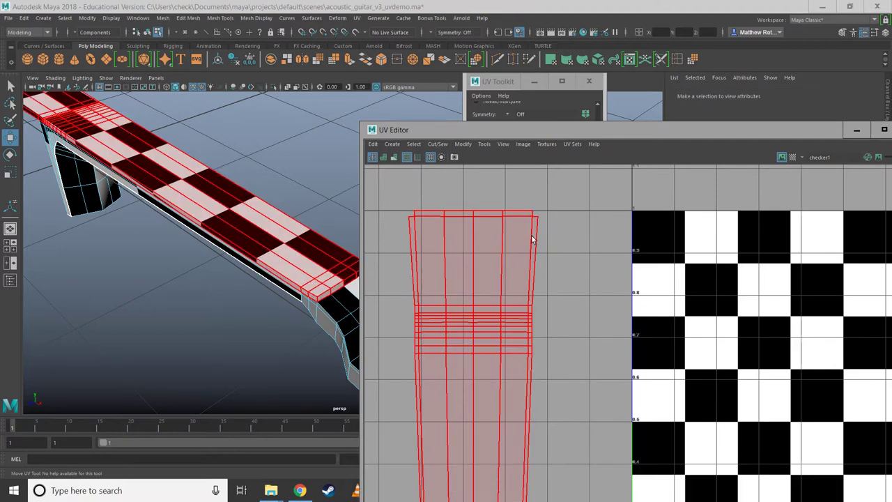
right_click_drag(532, 239, 514, 237)
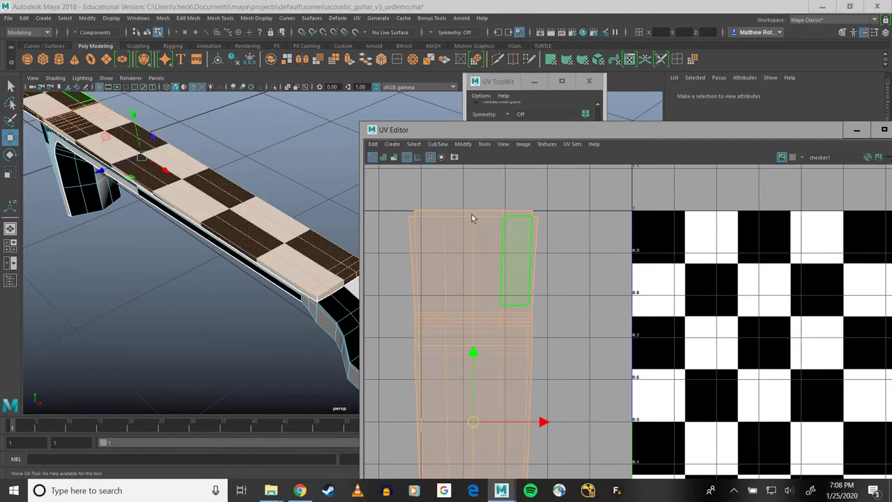
left_click(428, 215)
key("q")
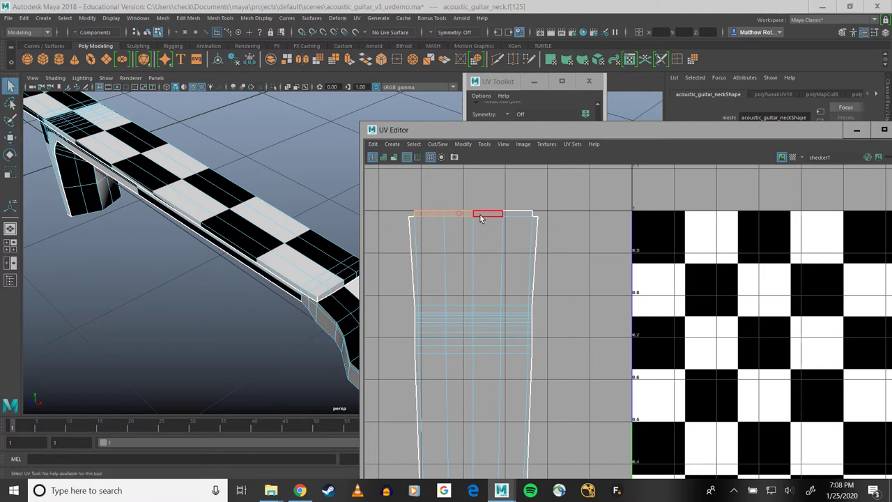
right_click_drag(466, 245, 378, 239, "alt")
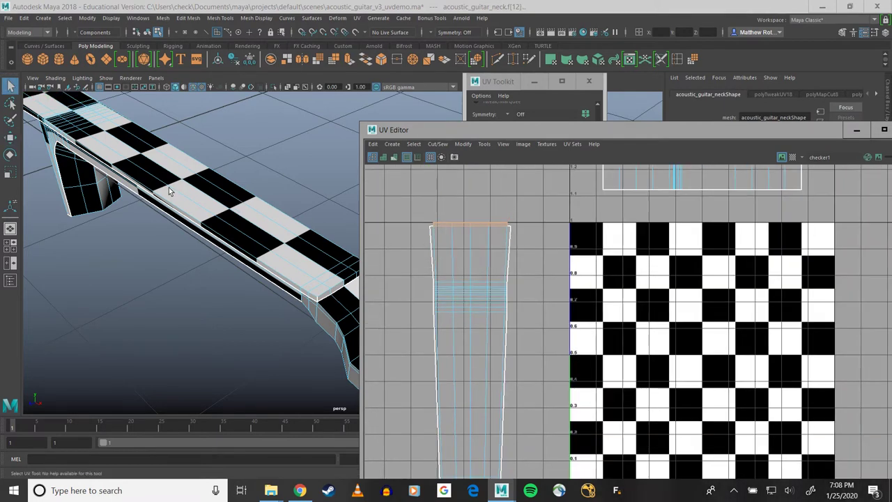
Examine the selected strip on the fretboard's end face above the heel, and compare it with the shell's upper corners in the UV Editor
left_click_drag(137, 186, 198, 188, "alt")
middle_click_drag(198, 188, 604, 124, "alt")
right_click_drag(211, 203, 171, 217, "alt")
middle_click_drag(171, 218, 301, 196, "alt")
left_click_drag(300, 195, 267, 160, "alt")
scroll(290, 301, "up", 3)
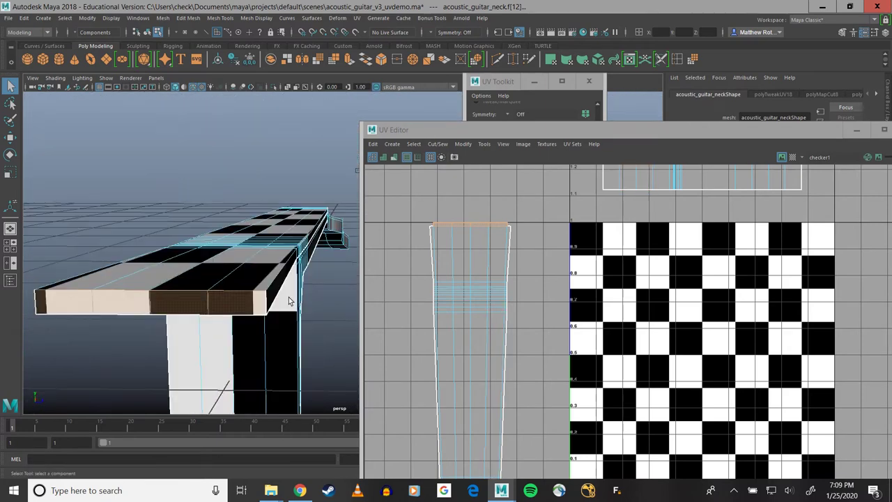
scroll(290, 301, "up", 2)
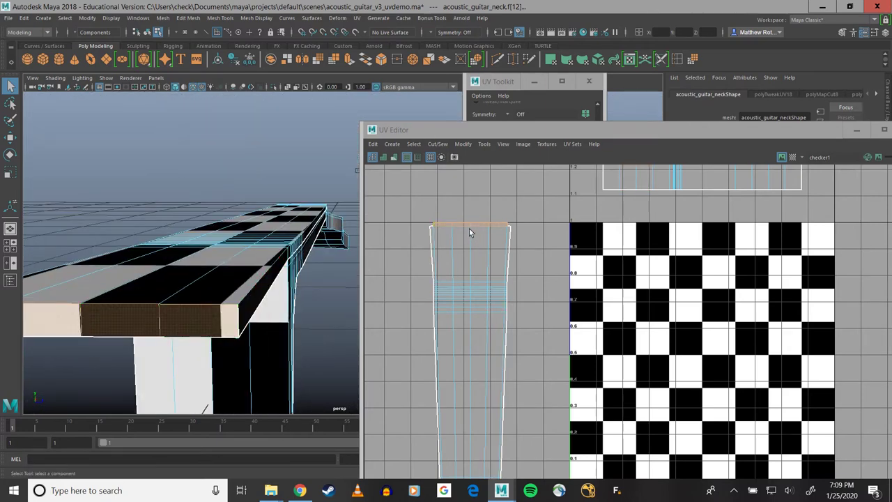
scroll(487, 229, "up", 6)
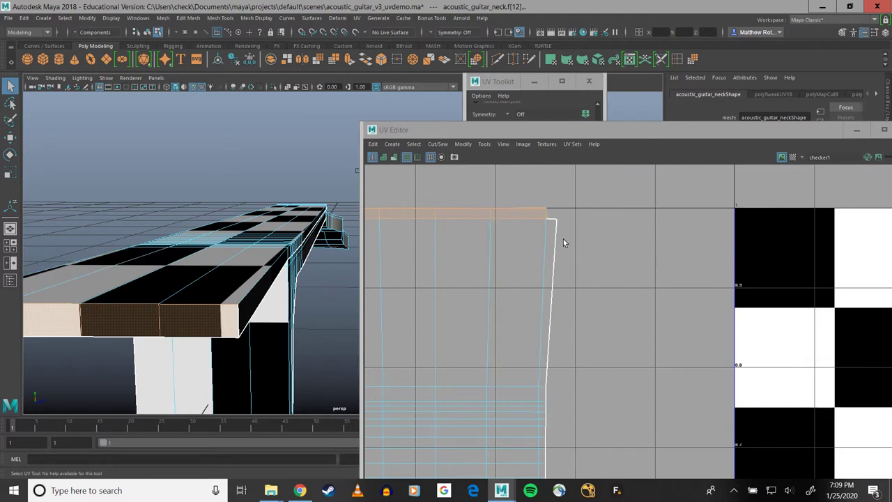
scroll(551, 239, "down", 8)
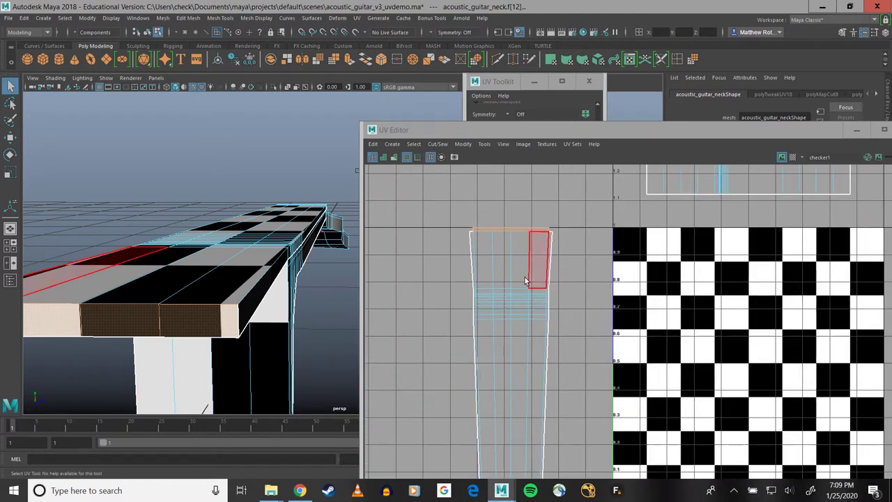
Select the faces of the heel's end cap and apply a planar UV projection to them
left_click_drag(335, 299, 216, 234, "alt")
right_click(217, 237)
left_click(214, 259)
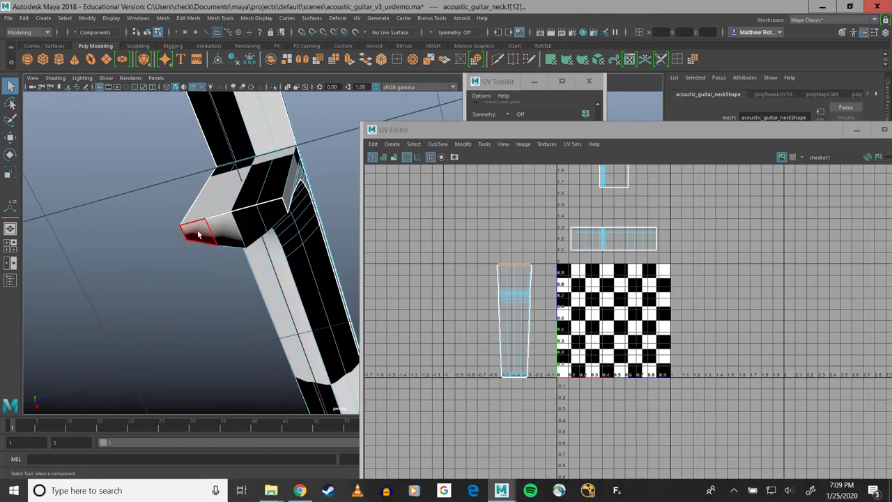
left_click(251, 220)
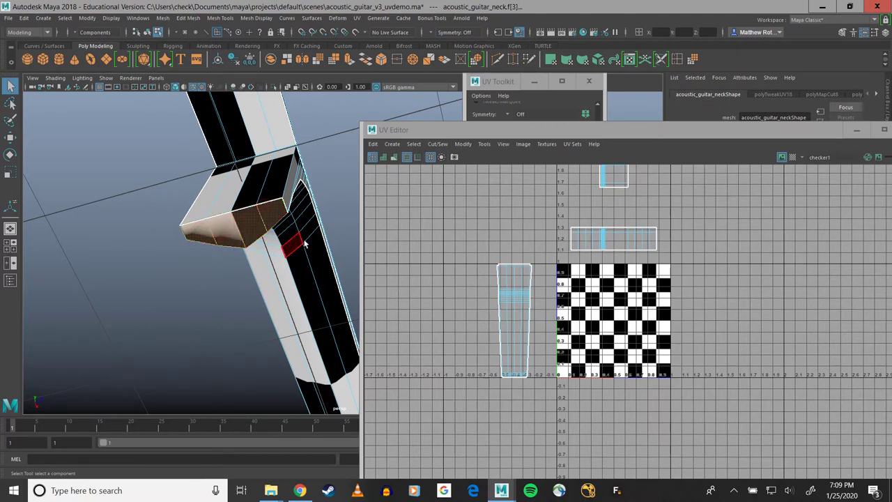
left_click_drag(353, 162, 296, 197, "alt")
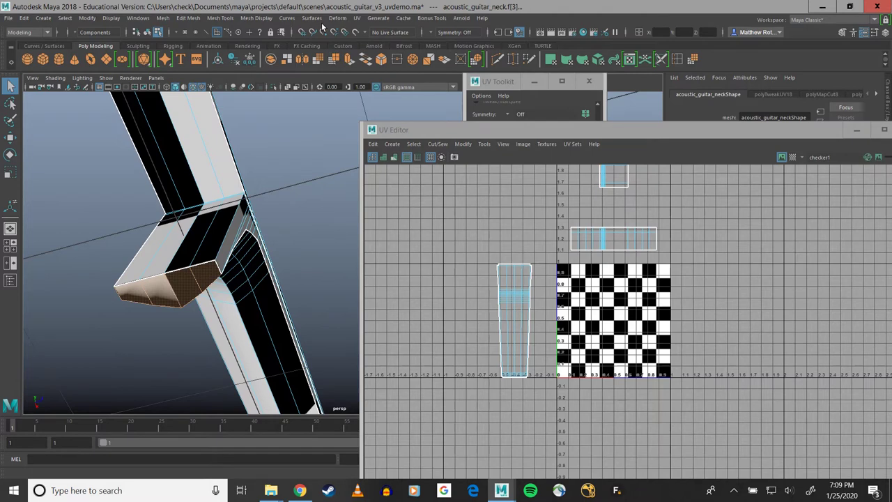
left_click(357, 18)
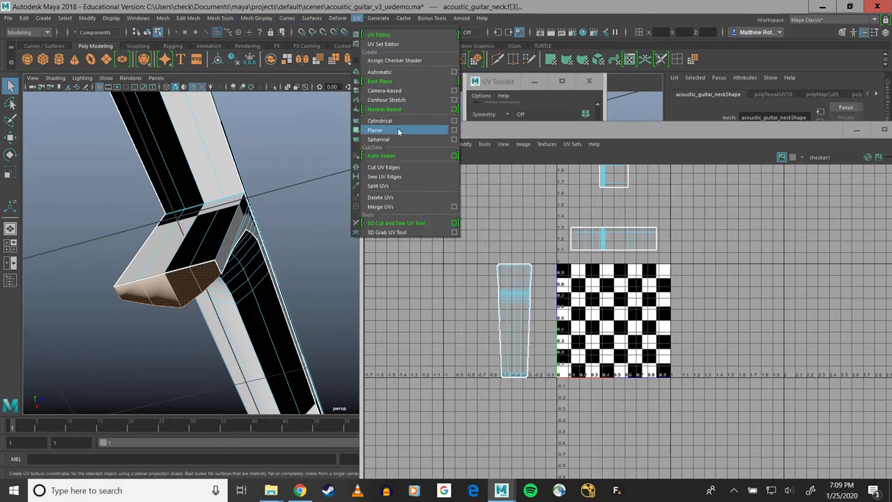
left_click(376, 130)
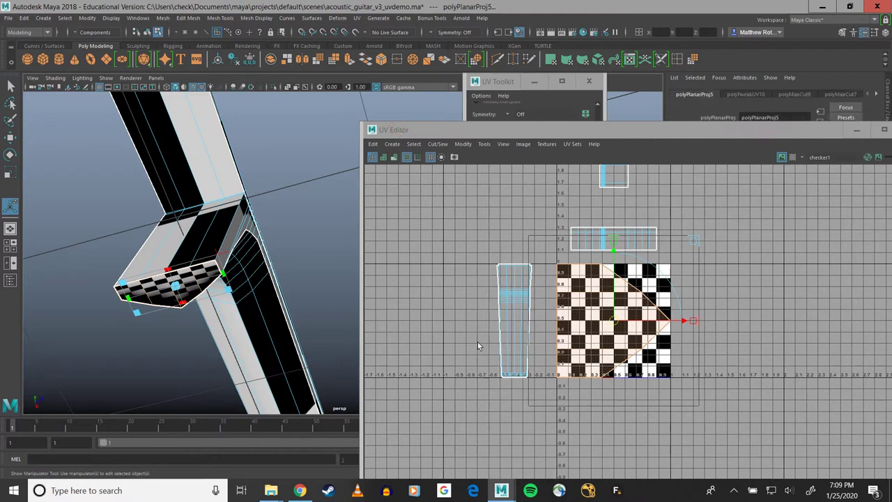
Stretch the heel cap's UV shell along V to correct the checker proportions, and scale it down uniformly
scroll(230, 290, "up", 5)
scroll(234, 295, "down", 3)
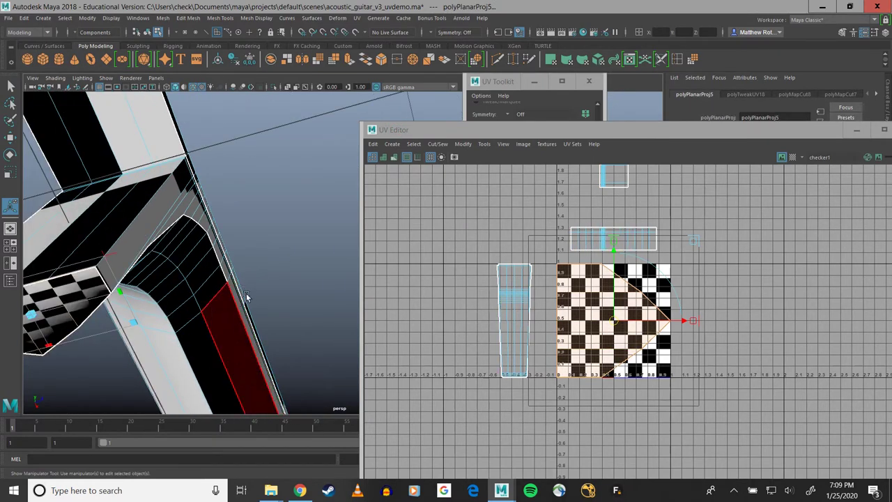
middle_click_drag(265, 279, 318, 198, "alt")
left_click_drag(250, 211, 259, 194, "alt")
middle_click_drag(250, 204, 263, 221, "alt")
scroll(143, 187, "up", 5)
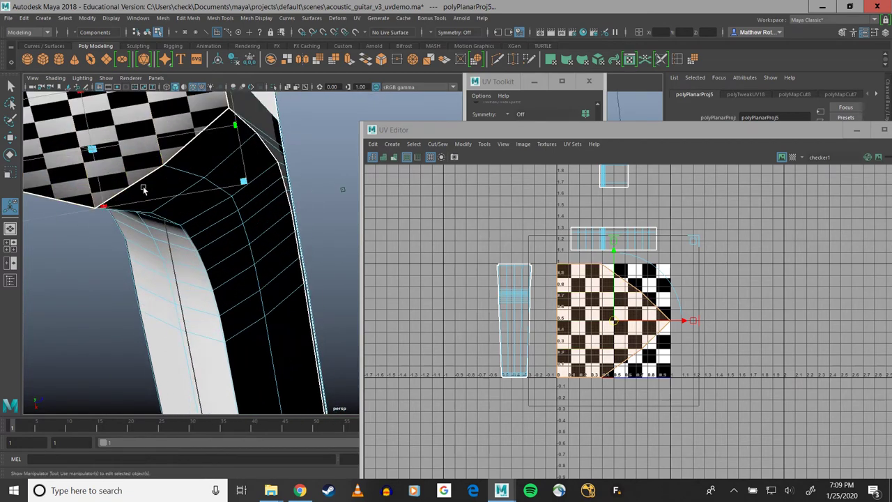
middle_click_drag(133, 170, 293, 265, "alt")
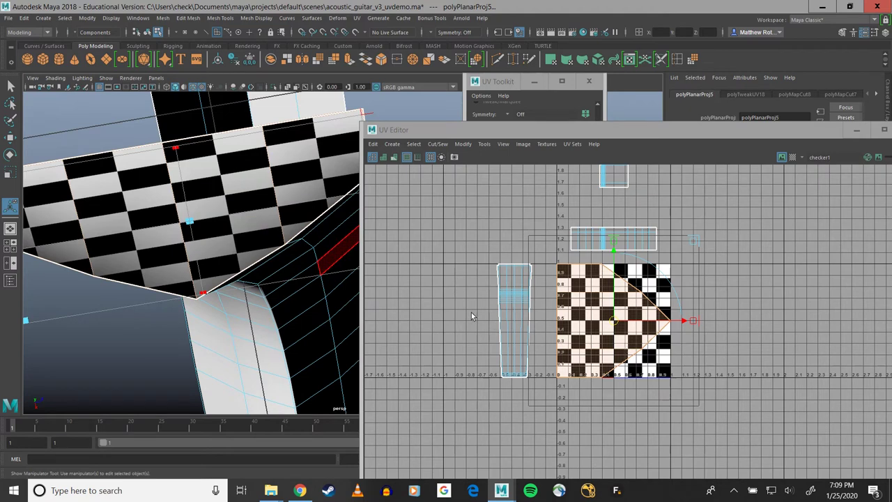
scroll(216, 235, "down", 3)
key("r")
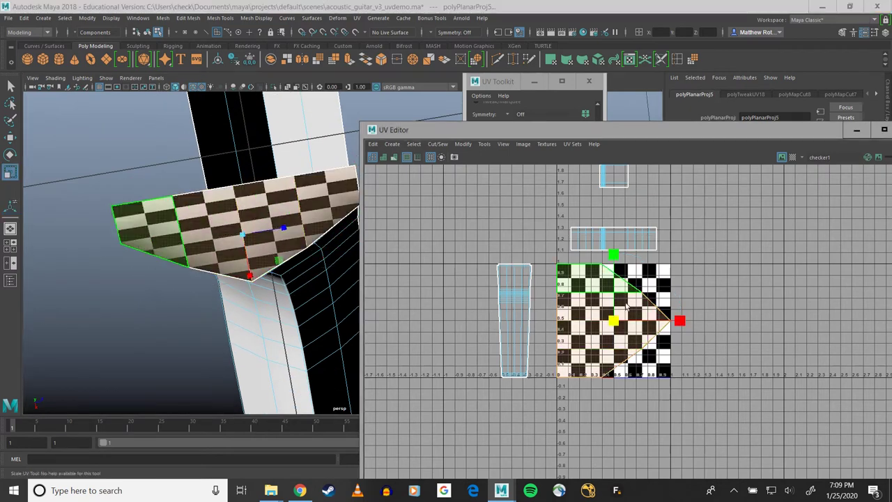
left_click_drag(613, 257, 613, 141)
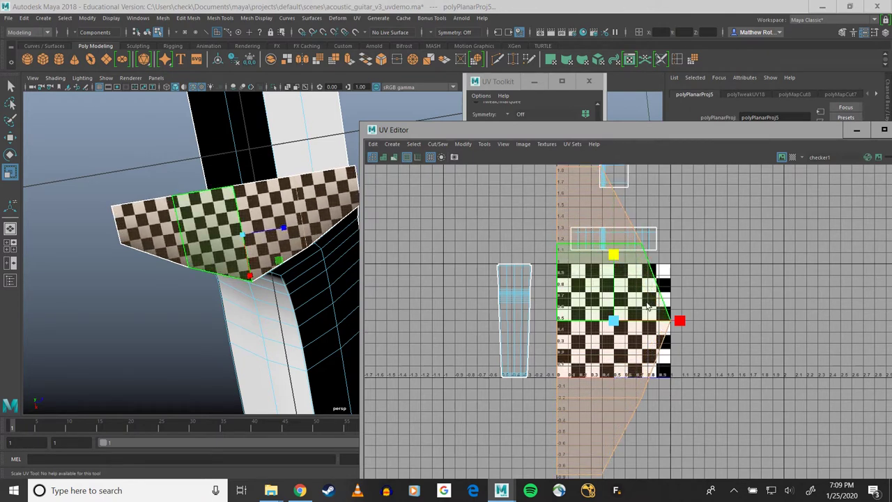
left_click_drag(614, 319, 565, 261)
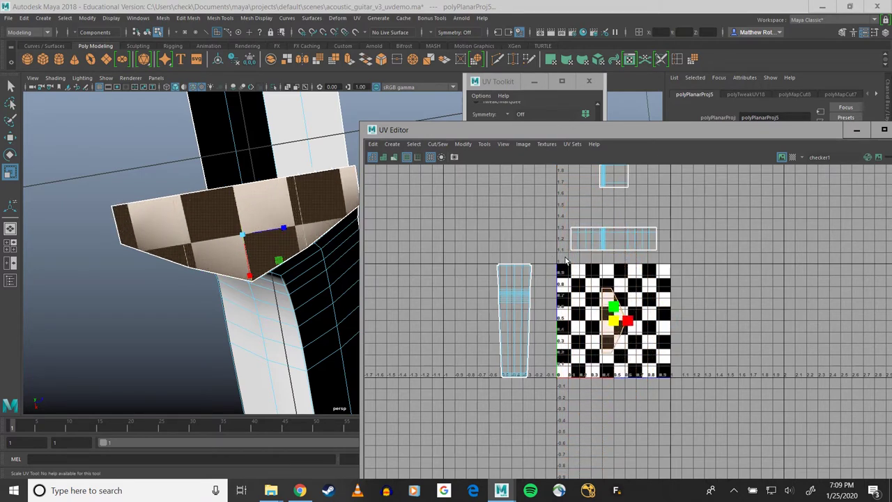
Move the heel cap's UV shell along U toward the side of the 0-1 tile and scale it down a little further
key("w")
left_click_drag(683, 319, 648, 318)
key("r")
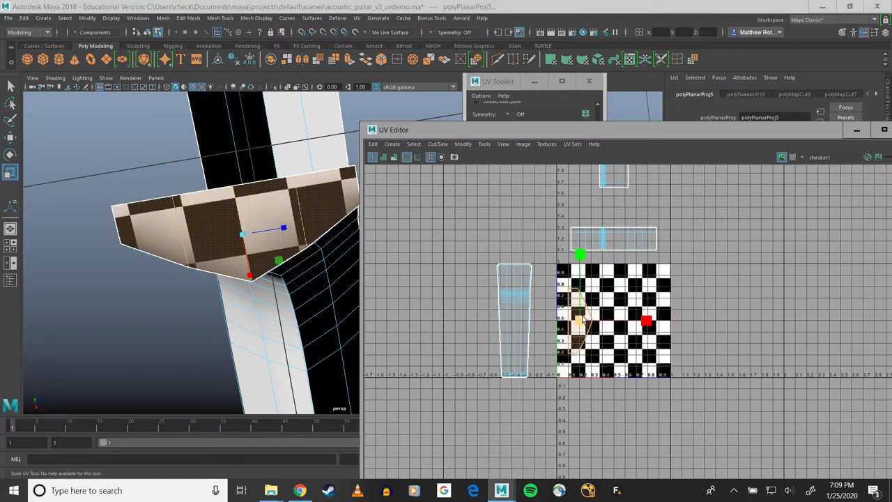
left_click_drag(585, 317, 556, 307)
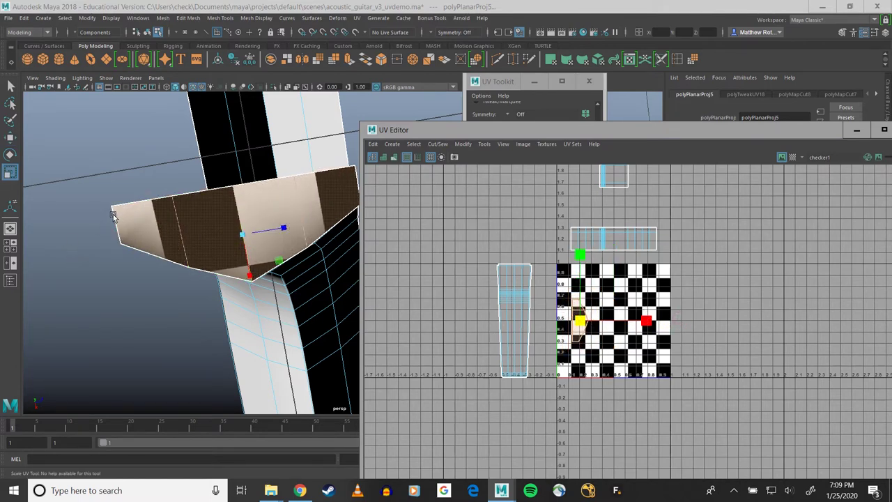
Shift the UV Editor window aside to uncover the UV Toolkit and more of the viewport, and view the neck from the side and below
left_click_drag(113, 216, 209, 223, "alt")
left_click_drag(484, 133, 643, 132)
left_click_drag(286, 244, 315, 205, "alt")
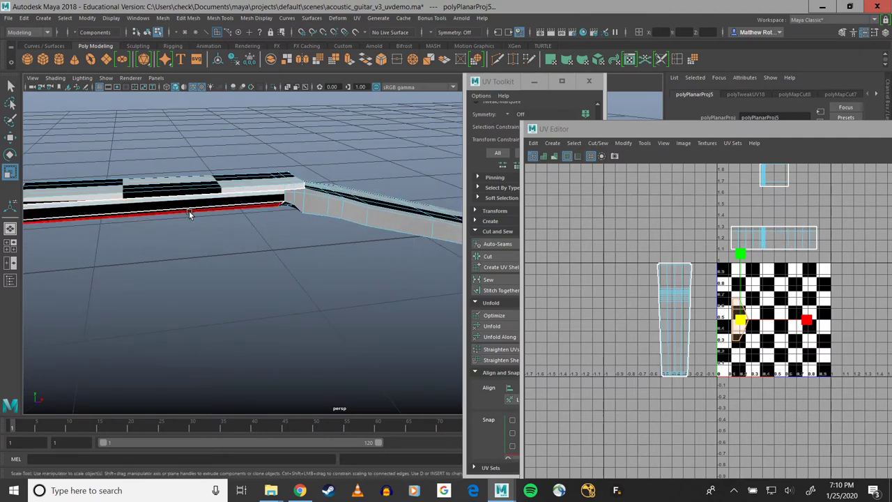
left_click_drag(188, 219, 428, 325, "alt")
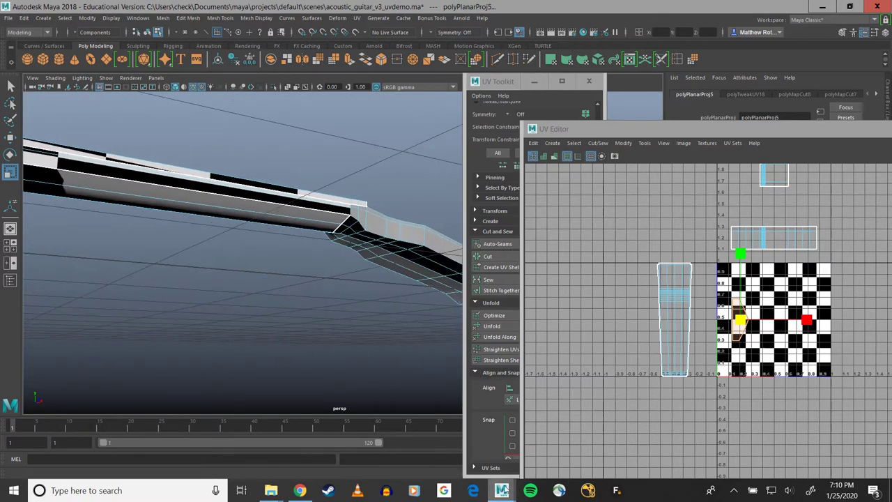
Switch to File Explorer, go to the default project's sourceimages folder and open the reference image acoustic_guitar_side.png
mouse_move(273, 492)
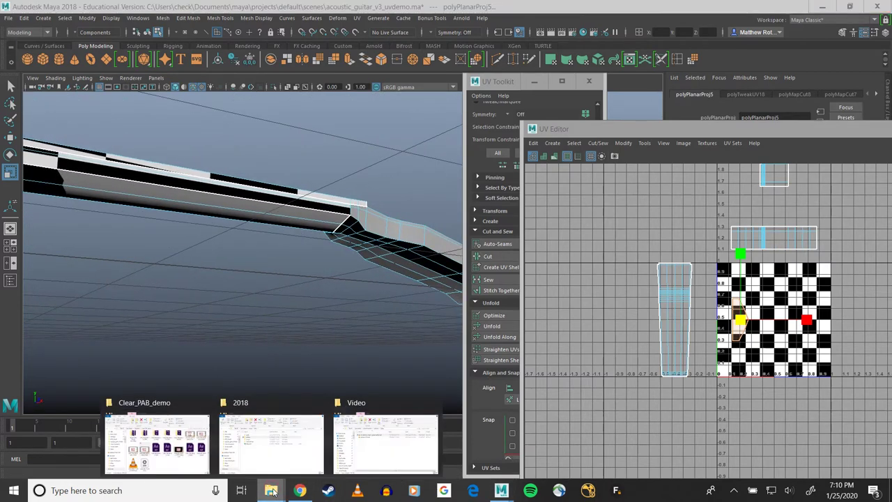
left_click(271, 446)
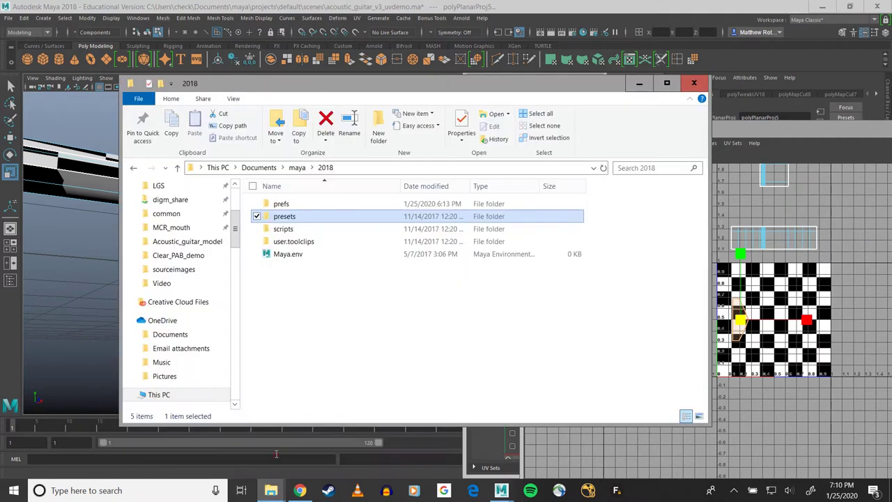
scroll(174, 224, "up", 3)
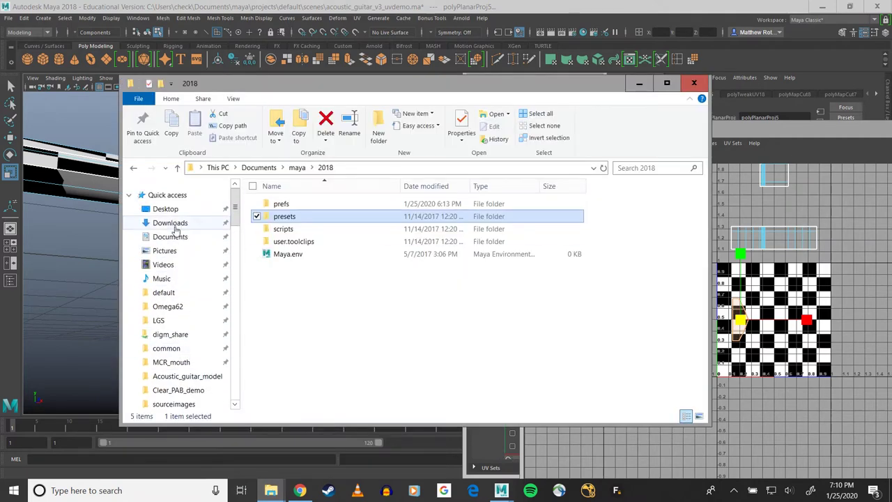
left_click(175, 235)
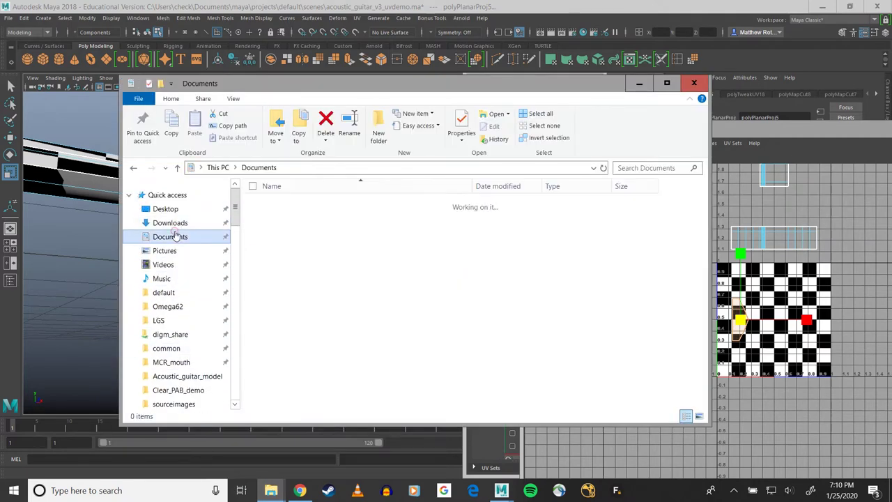
left_click(165, 293)
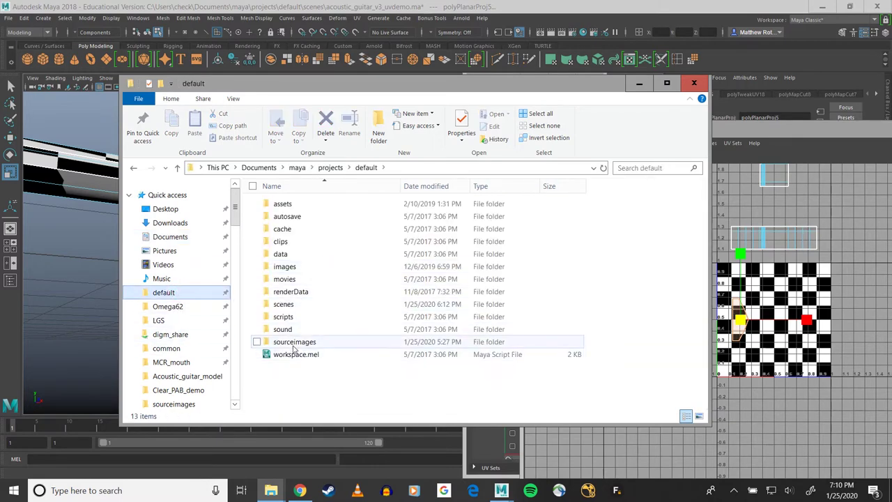
double_click(293, 342)
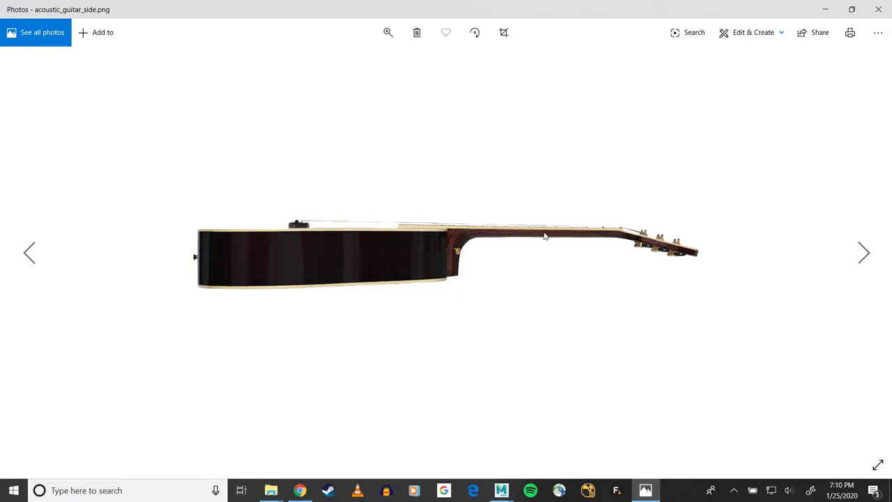
Examine the guitar's back in acoustic_guitar_bottom.png, and the neck, heel and headstock close up in acoustic_guitar_side.png
left_click(28, 253)
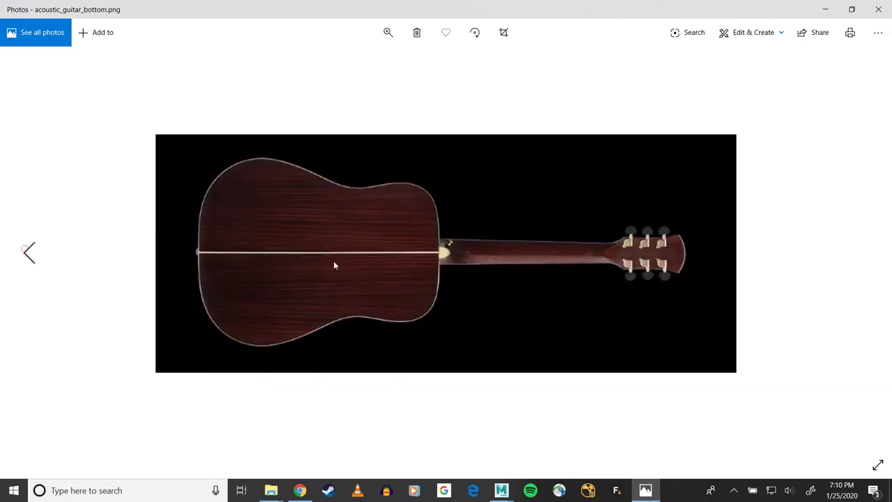
left_click(879, 272)
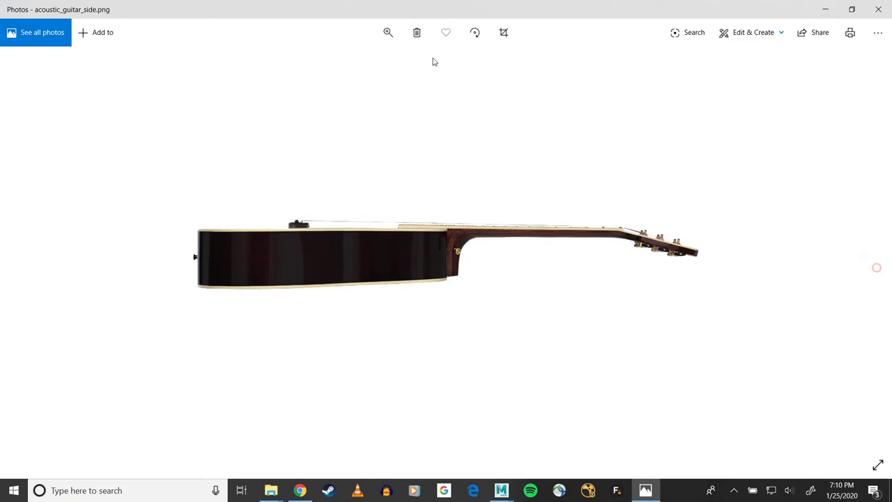
left_click(388, 32)
left_click_drag(388, 62, 448, 65)
left_click_drag(715, 289, 520, 333)
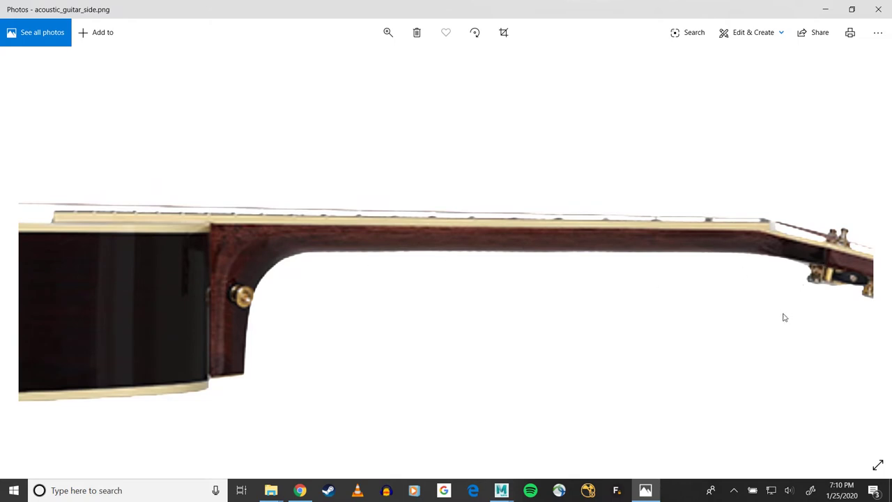
left_click_drag(782, 321, 541, 306)
left_click_drag(343, 265, 355, 266)
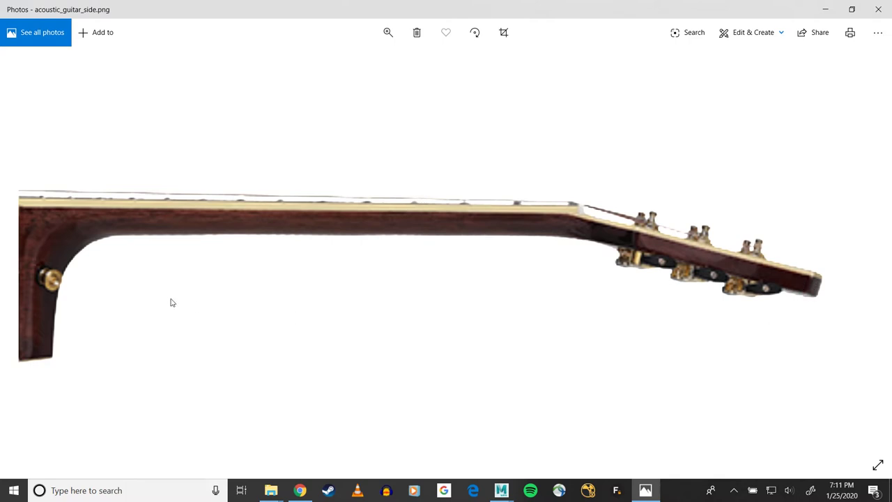
left_click_drag(199, 306, 360, 274)
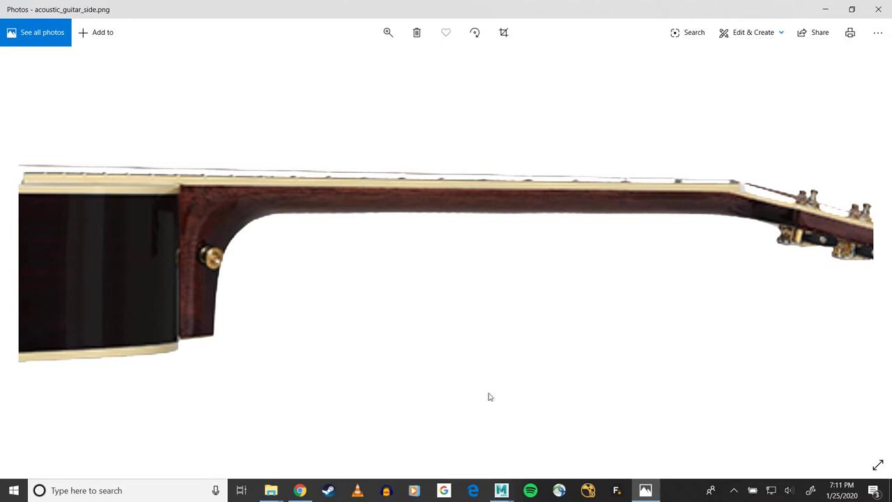
Switch back to Maya and cut the neck's UVs along one vertical corner edge of the heel's flat end face
mouse_move(501, 488)
left_click(534, 431)
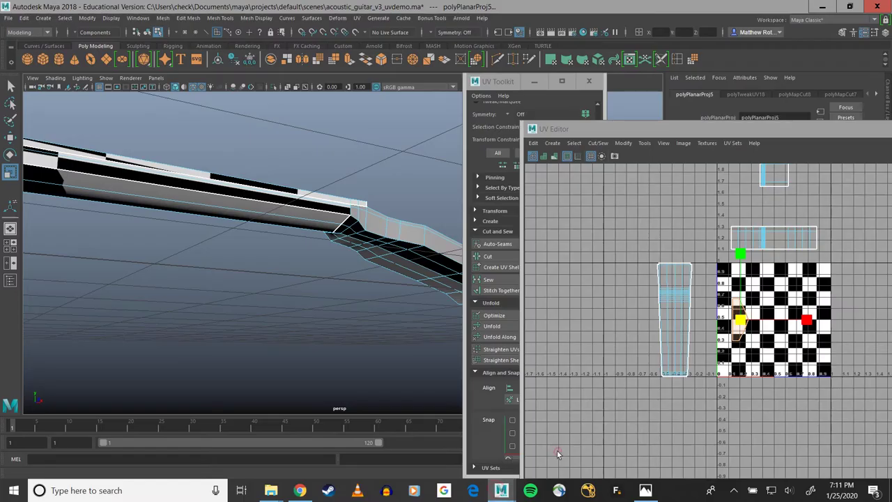
left_click_drag(244, 254, 327, 229, "alt")
right_click_drag(414, 188, 403, 173)
left_click(390, 171)
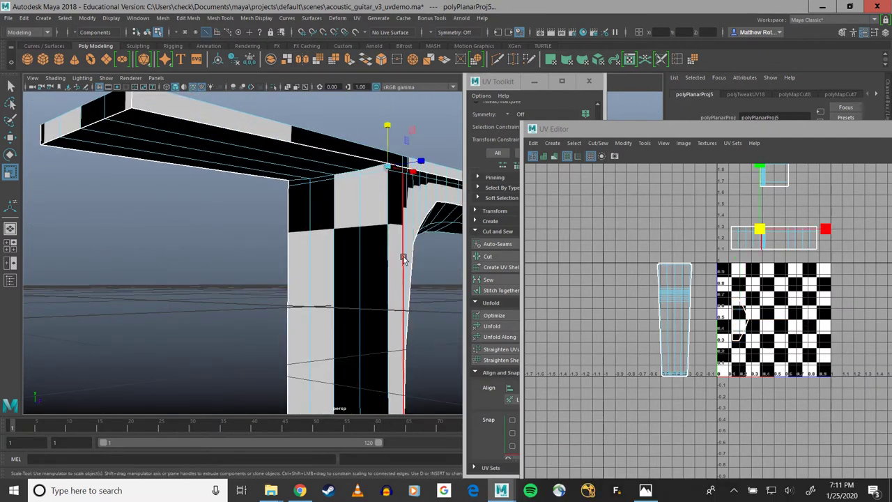
key("q")
left_click(385, 199)
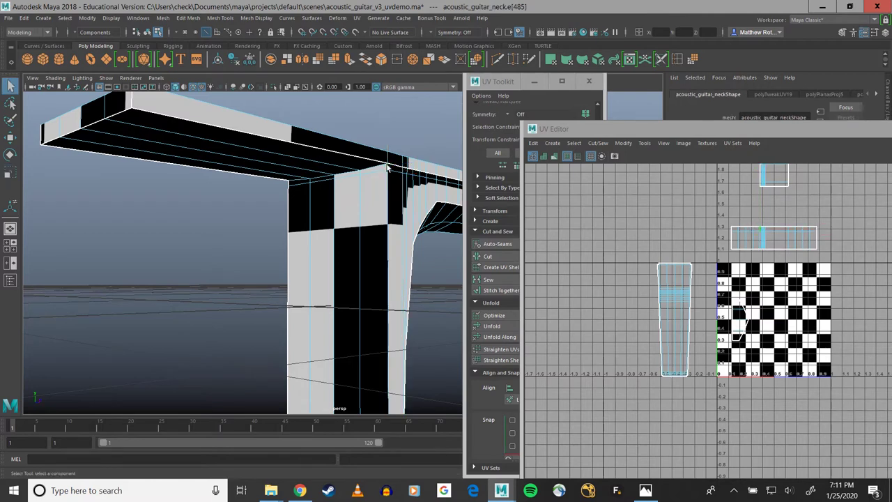
middle_click_drag(419, 300, 401, 213, "alt")
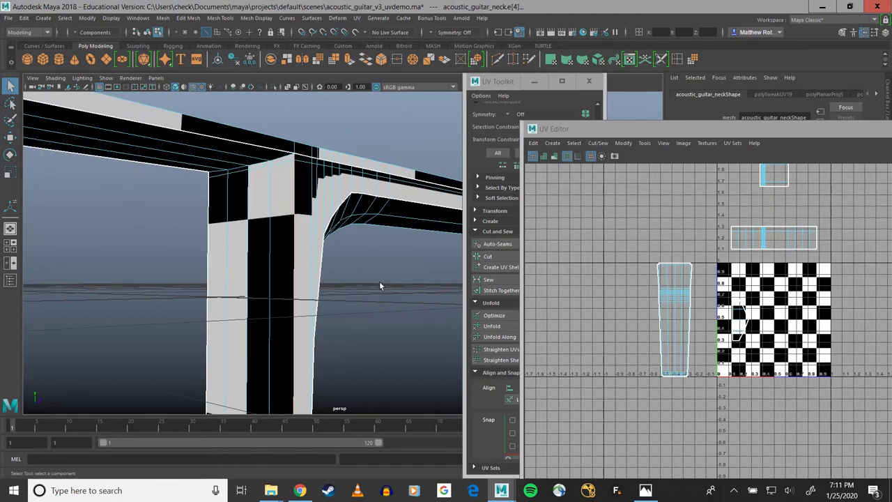
left_click(485, 87)
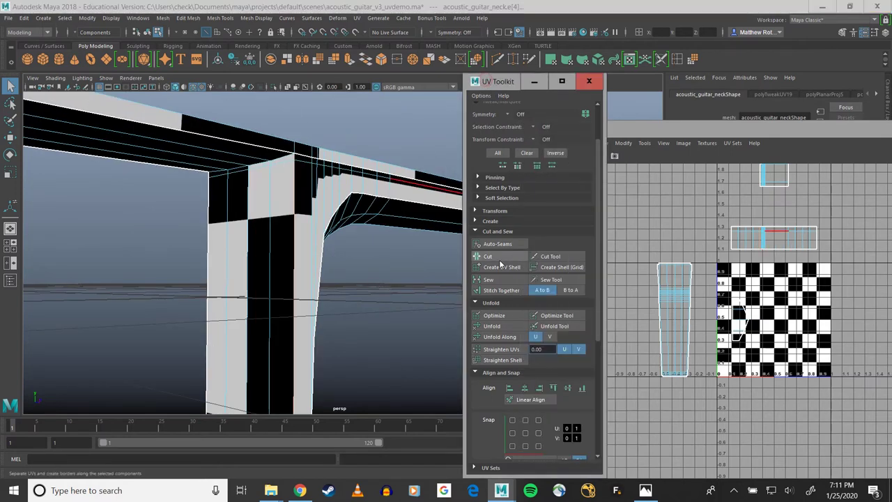
Cut the UVs along the opposite vertical corner edge of the heel's flat end face
left_click_drag(370, 276, 307, 186, "alt")
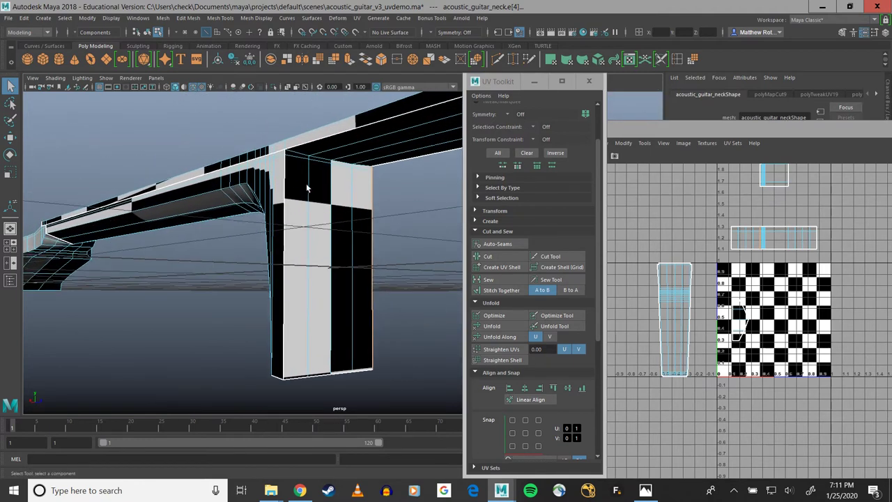
left_click(284, 153)
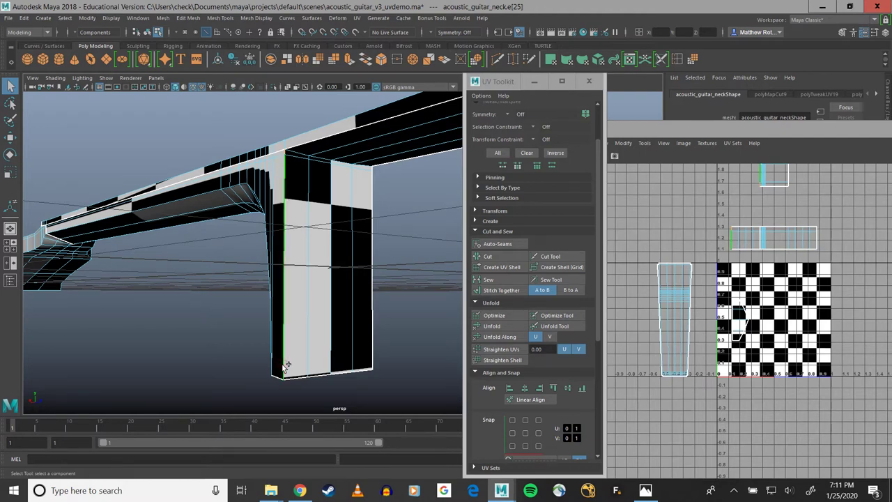
left_click(496, 255)
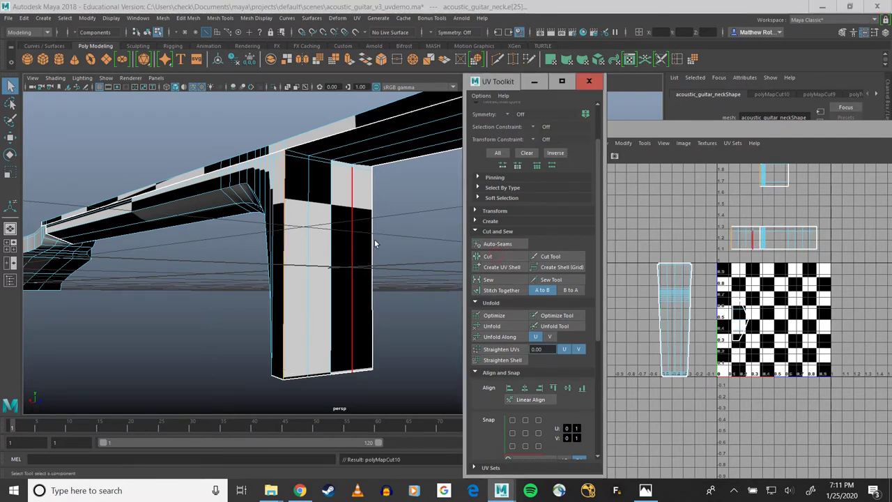
Select the edges outlining the headstock's front face, on both sides and around its end up to the nut
left_click_drag(387, 246, 352, 206, "alt")
left_click_drag(223, 178, 343, 219, "alt")
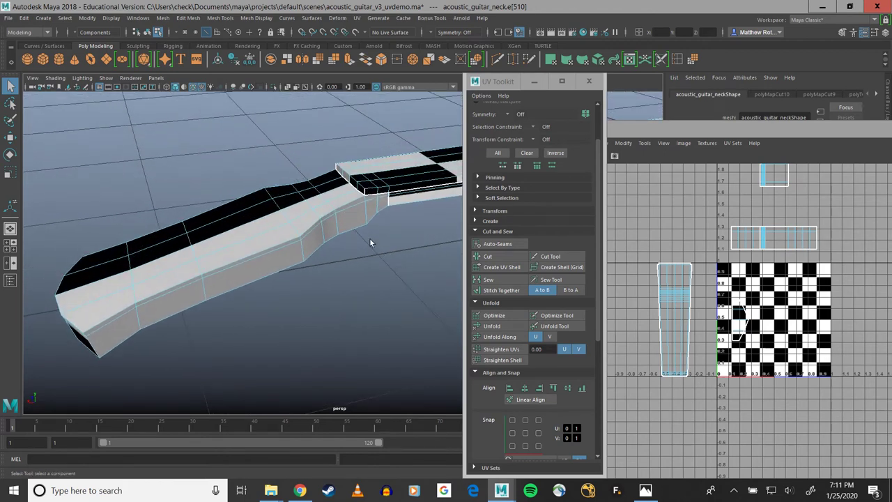
scroll(299, 231, "up", 3)
middle_click_drag(299, 231, 365, 211, "alt")
scroll(283, 235, "down", 3)
middle_click_drag(283, 235, 159, 185, "alt")
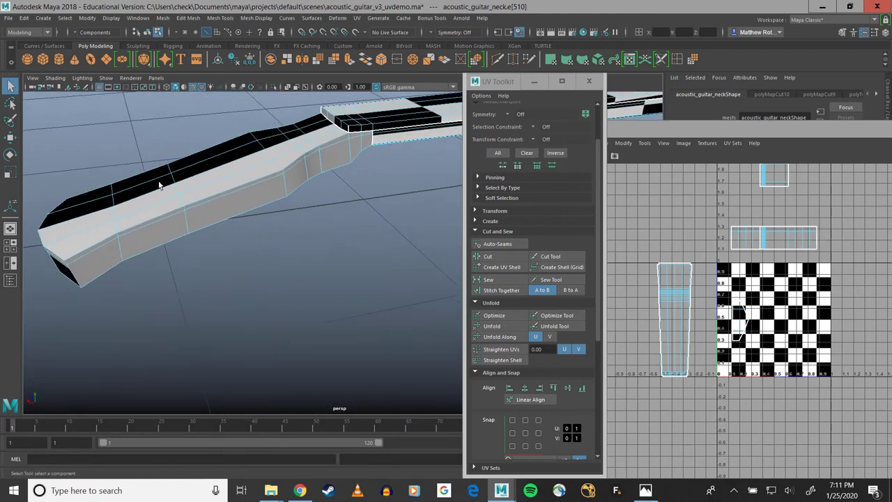
left_click_drag(159, 185, 272, 189, "alt")
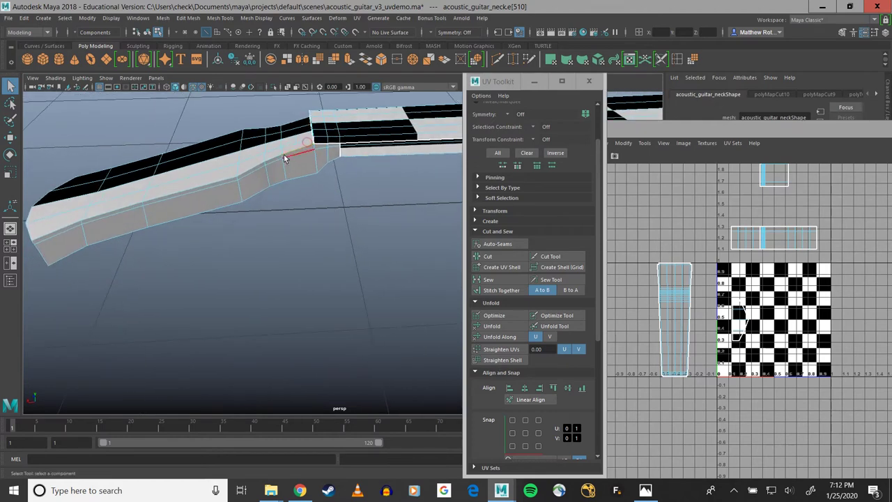
left_click_drag(283, 161, 290, 169, "alt")
left_click(301, 144)
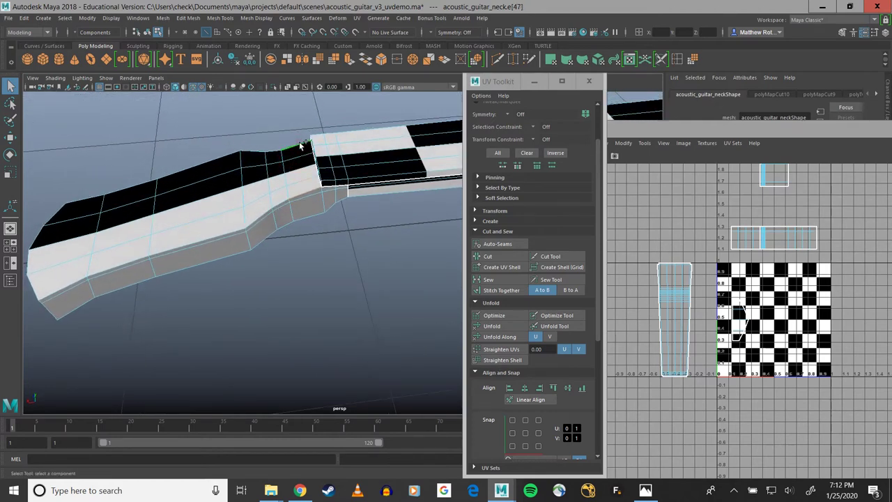
left_click_drag(291, 189, 276, 255, "alt")
left_click_drag(273, 153, 168, 216, "alt")
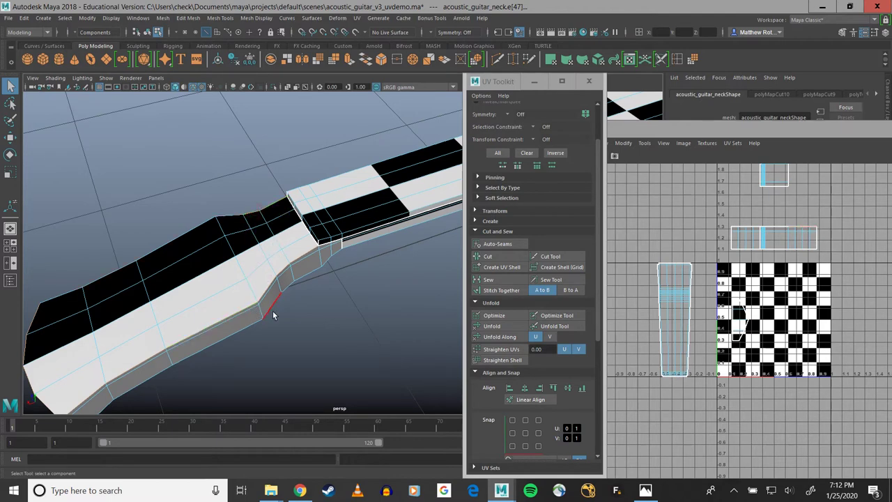
left_click_drag(275, 309, 283, 257, "alt")
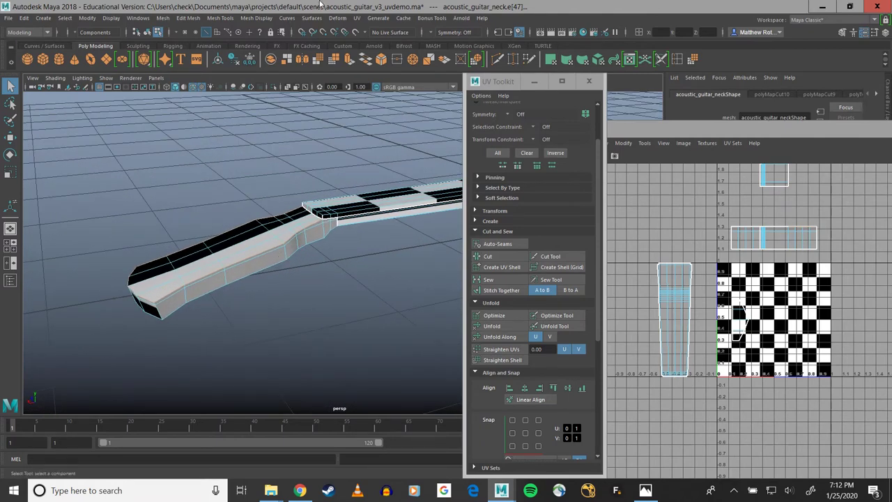
Try a planar UV projection with the headstock outline edges selected, and undo it
left_click(525, 221)
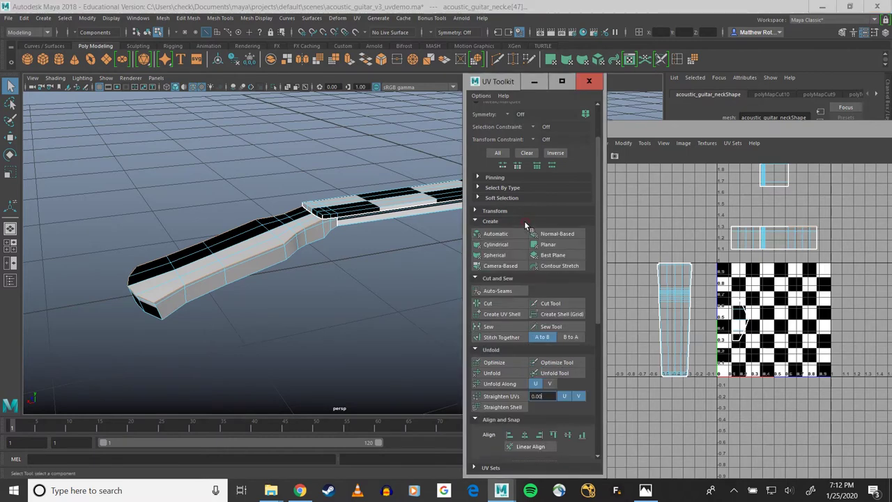
left_click(553, 248)
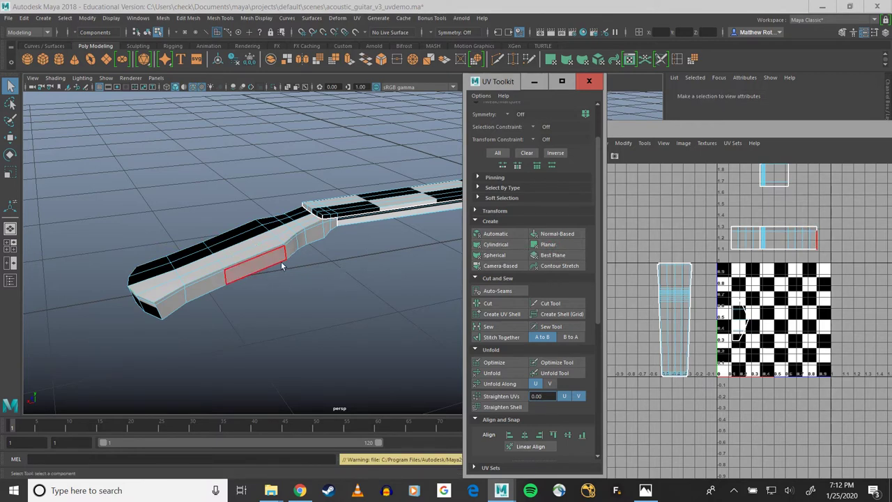
scroll(352, 320, "up", 5)
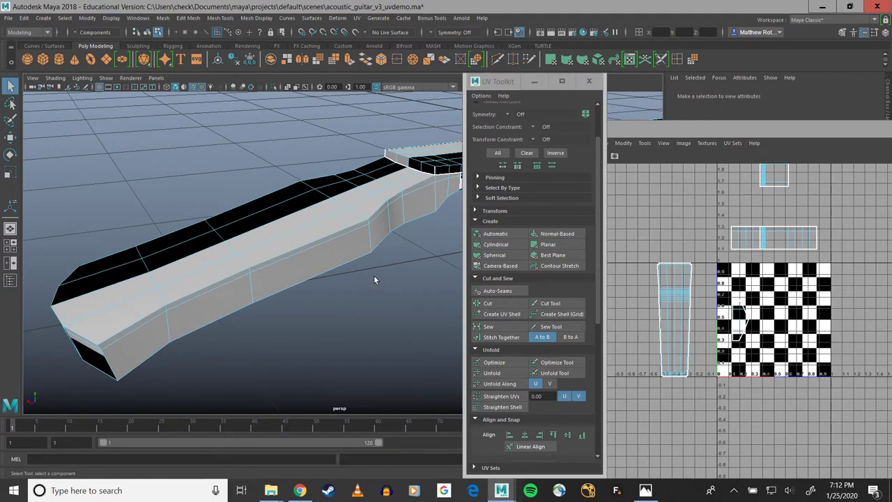
key("ctrl+z")
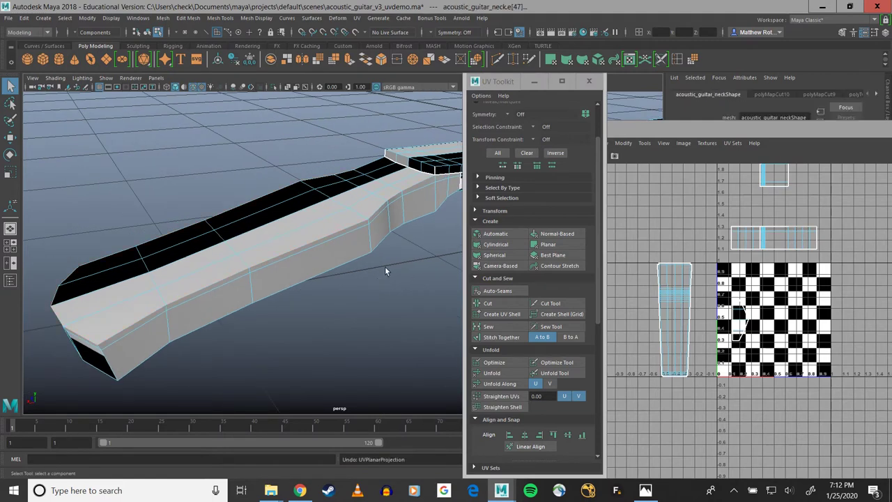
Cut the UVs along the selected headstock outline and apply a planar UV projection to all faces of the headstock's front
left_click(489, 303)
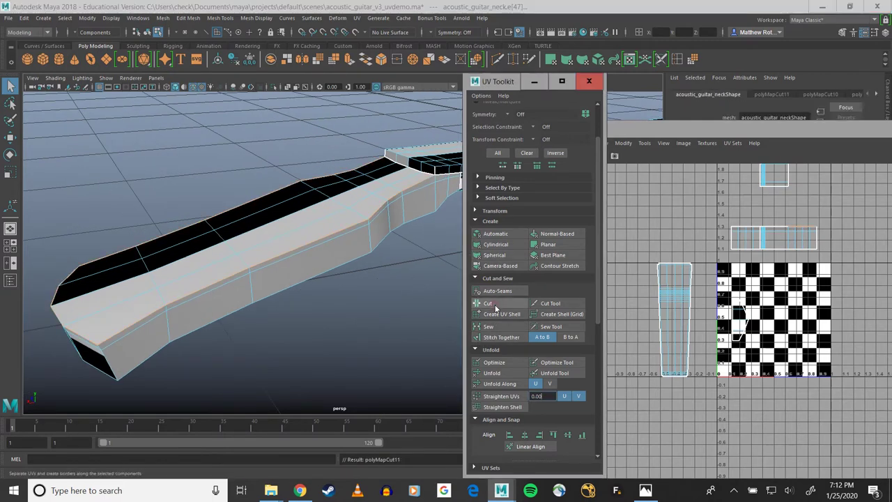
right_click(211, 237)
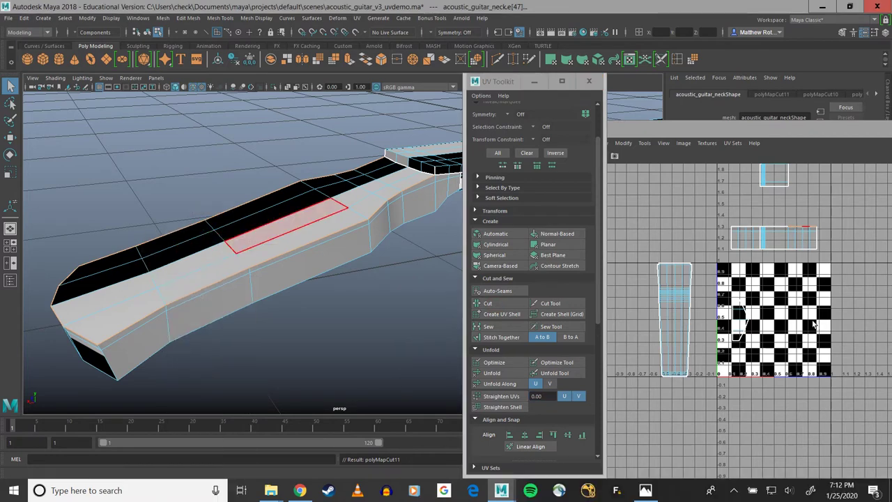
right_click_drag(679, 298, 649, 286)
left_click(273, 220)
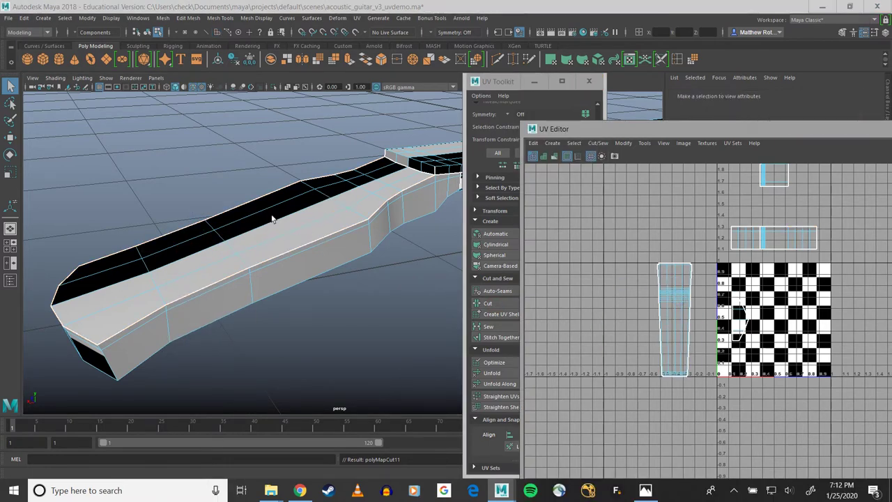
left_click(262, 214)
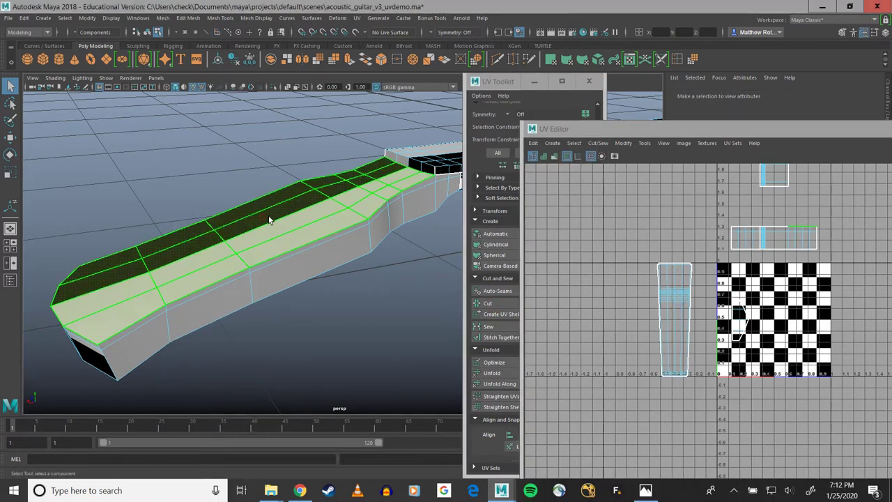
left_click(301, 215)
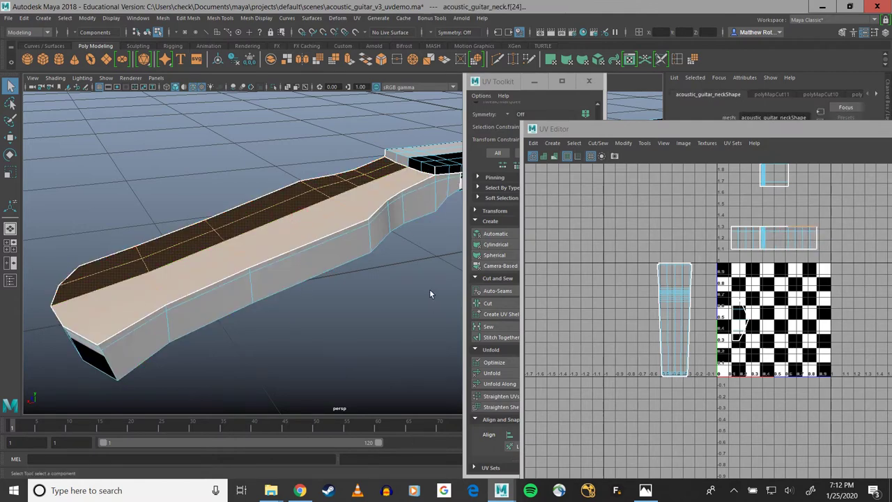
left_click(498, 81)
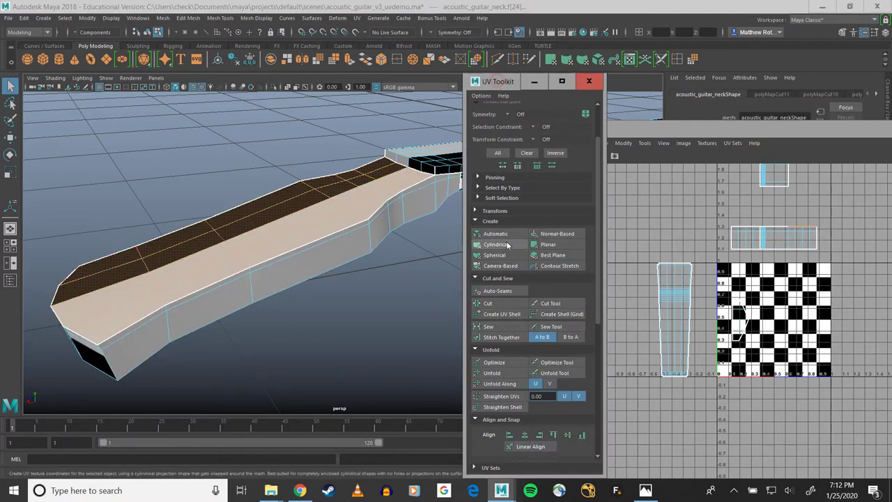
left_click(543, 248)
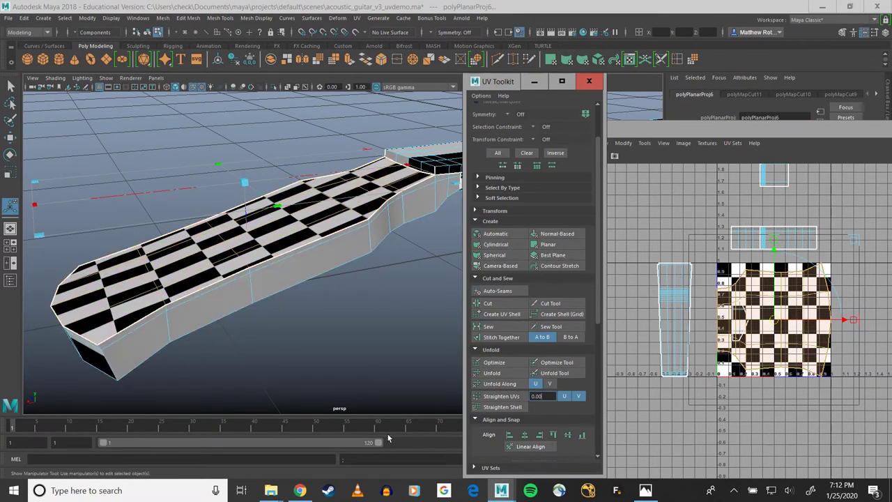
Unfold the headstock front's UV shell along U
left_click(499, 384)
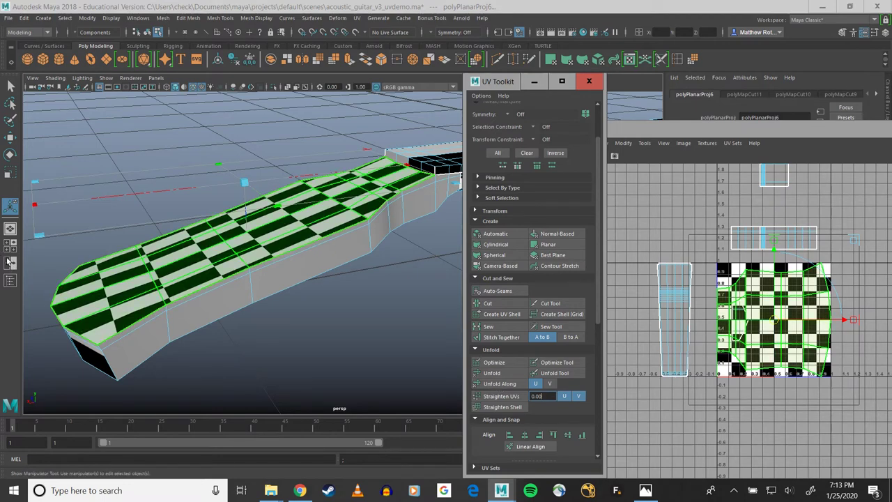
scroll(774, 307, "up", 3)
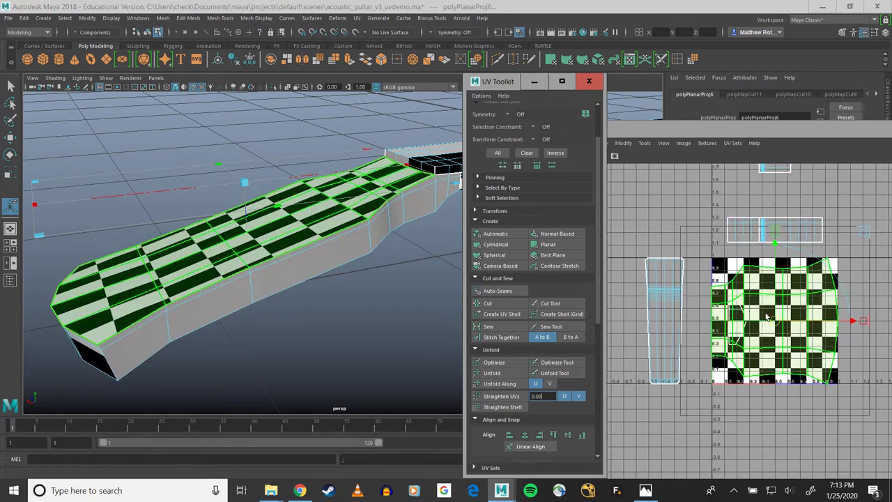
left_click(504, 385)
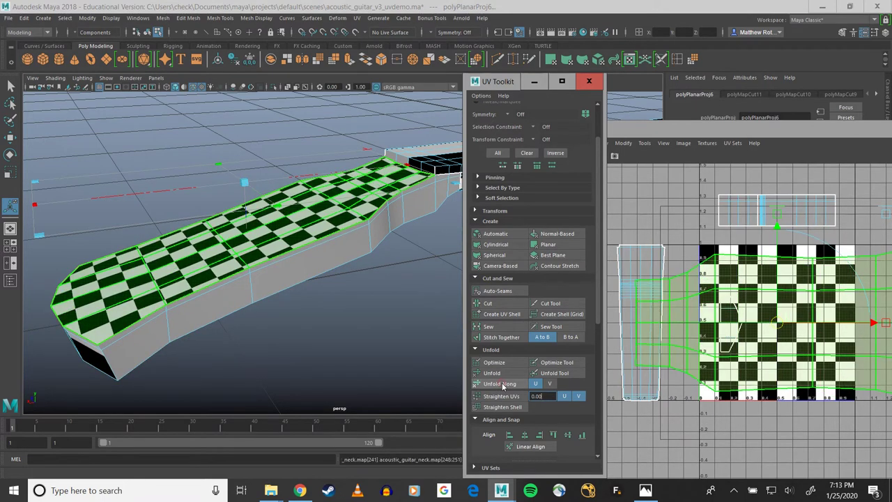
Scale the headstock front's UV shell uniformly to about half its size, comparing its checker squares with the fretboard's
left_click_drag(260, 247, 327, 265, "alt")
middle_click_drag(327, 264, 236, 204, "alt")
left_click_drag(391, 314, 255, 256, "alt")
scroll(832, 376, "down", 2)
middle_click_drag(831, 376, 695, 355, "alt")
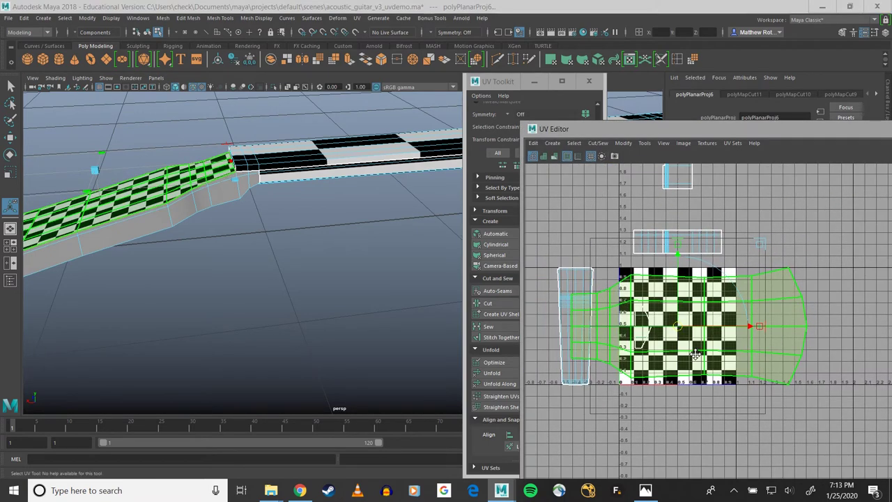
key("r")
left_click_drag(689, 326, 654, 328)
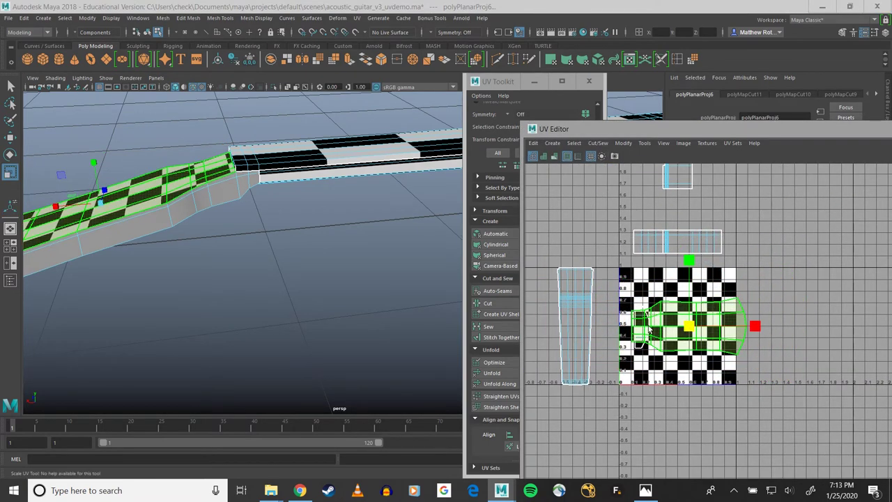
Switch to Photos, go from acoustic_guitar_side.png to acoustic_guitar_top.png, and examine the headstock and fretboard close up
left_click(646, 490)
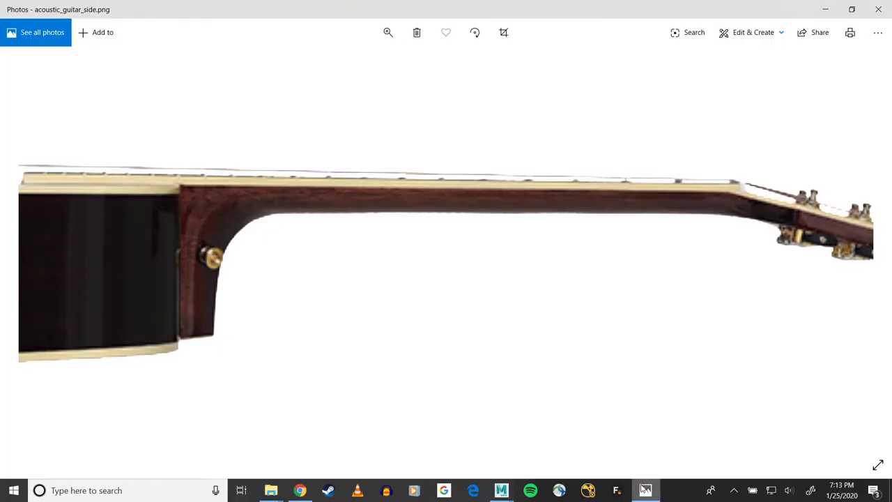
left_click(389, 32)
left_click_drag(379, 62, 285, 66)
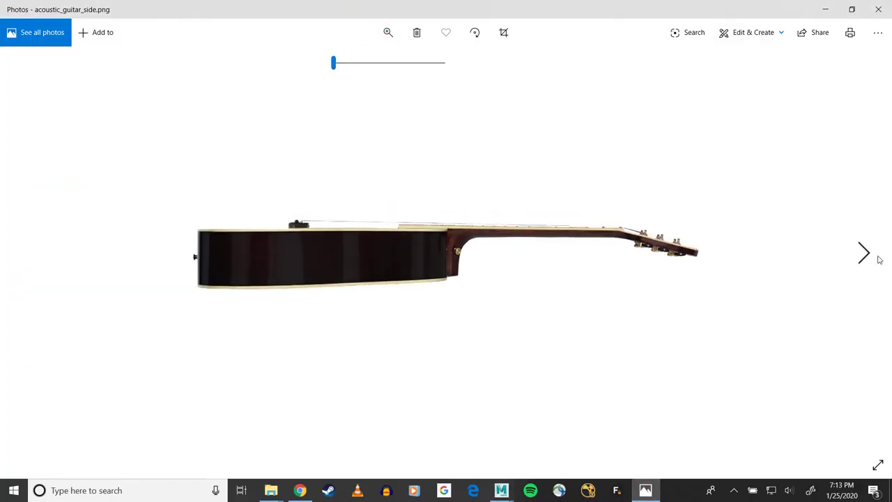
left_click(868, 255)
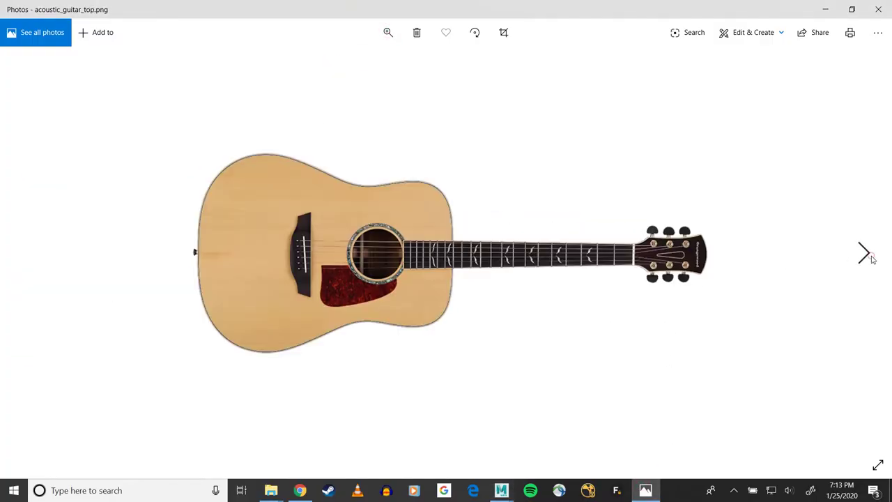
left_click(388, 33)
left_click_drag(395, 60, 445, 62)
left_click_drag(618, 151, 309, 159)
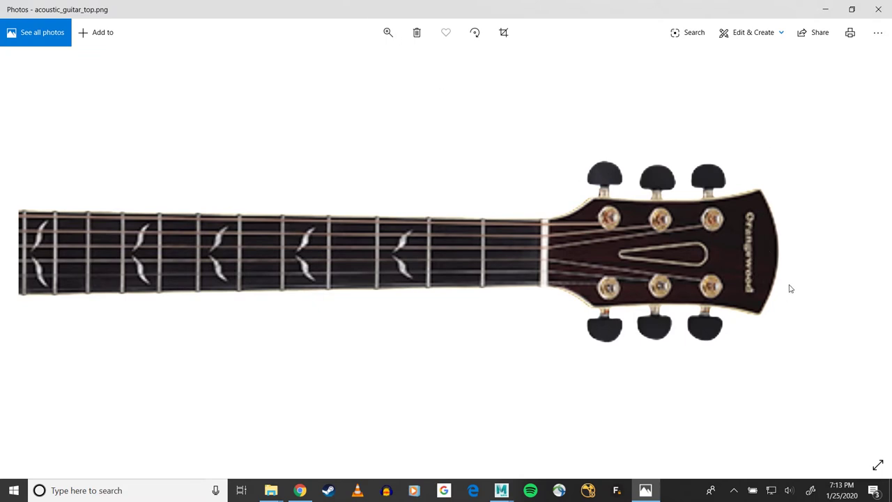
left_click(388, 32)
left_click_drag(388, 62, 325, 62)
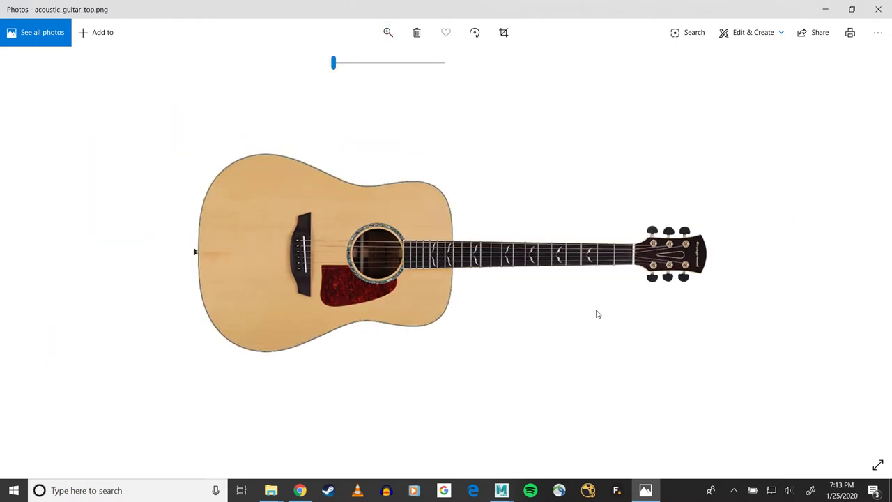
Go back to acoustic_guitar_side.png and examine the heel, neck and headstock from the side close up
left_click(26, 241)
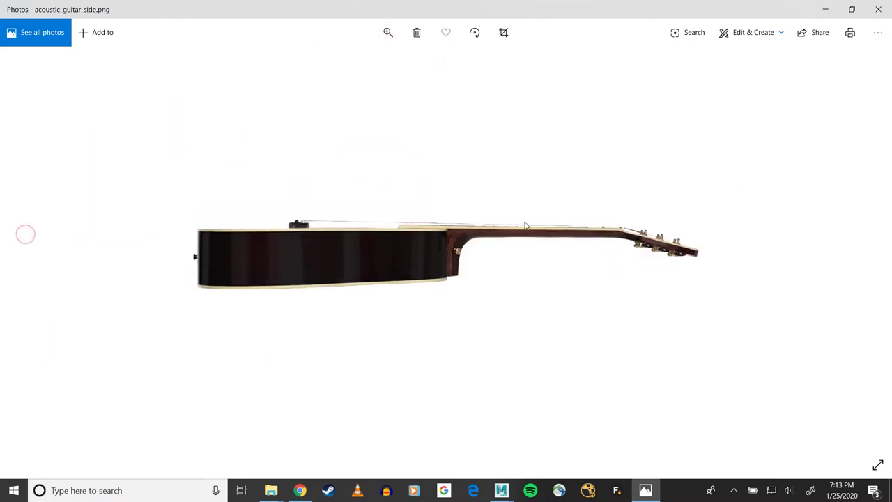
left_click(387, 32)
left_click_drag(333, 62, 623, 144)
left_click_drag(590, 210, 365, 218)
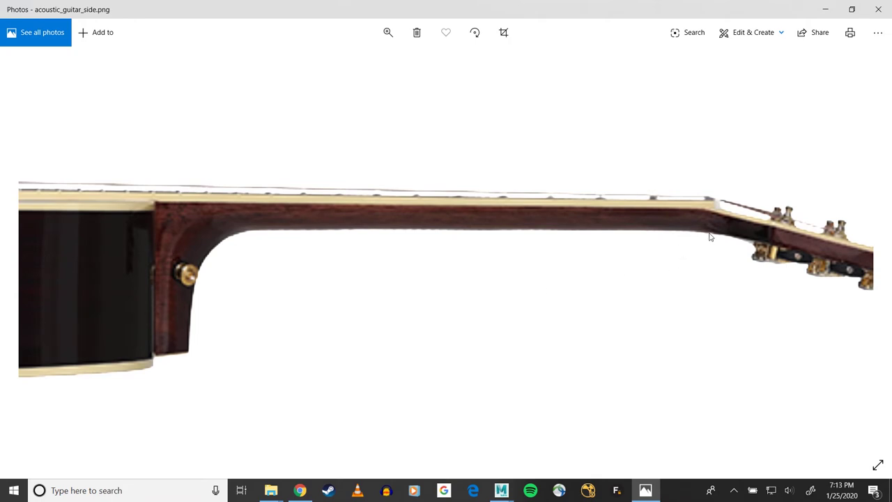
left_click(388, 32)
left_click_drag(617, 192, 316, 193)
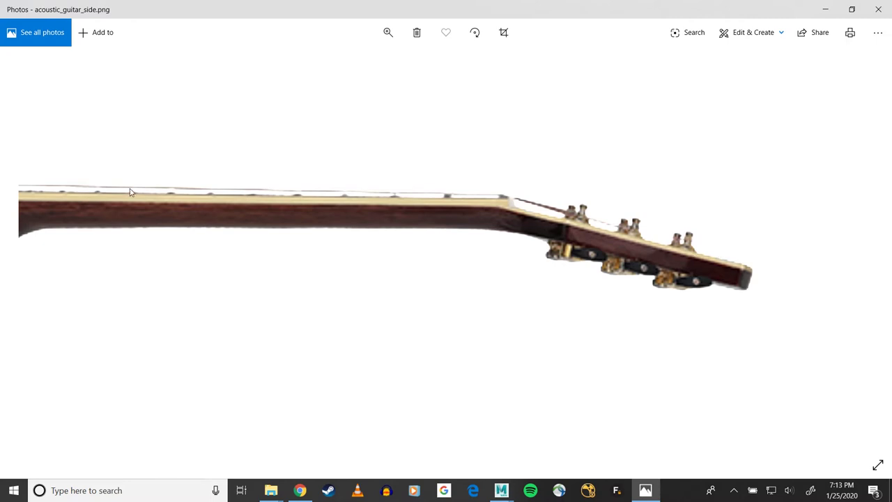
left_click_drag(130, 193, 246, 146)
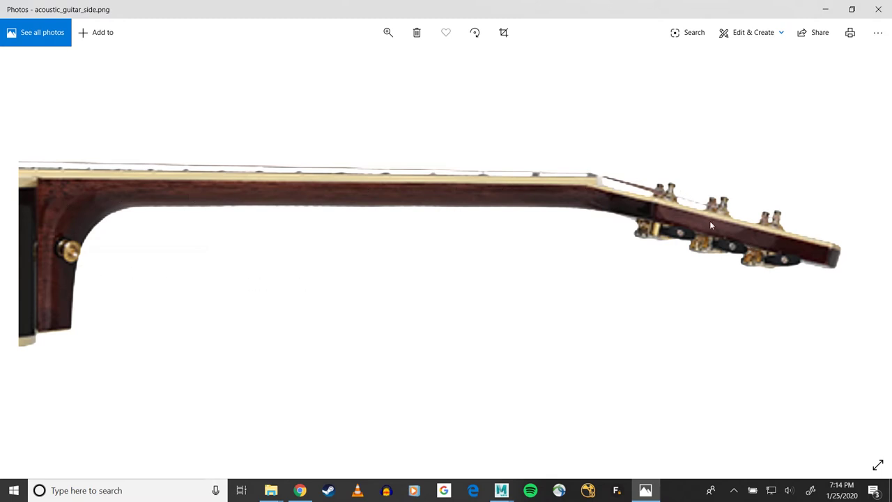
Switch back to Maya and select all faces of the neck's sides and back, including the heel curve and the headstock's sides and underside
mouse_move(502, 490)
left_click(564, 446)
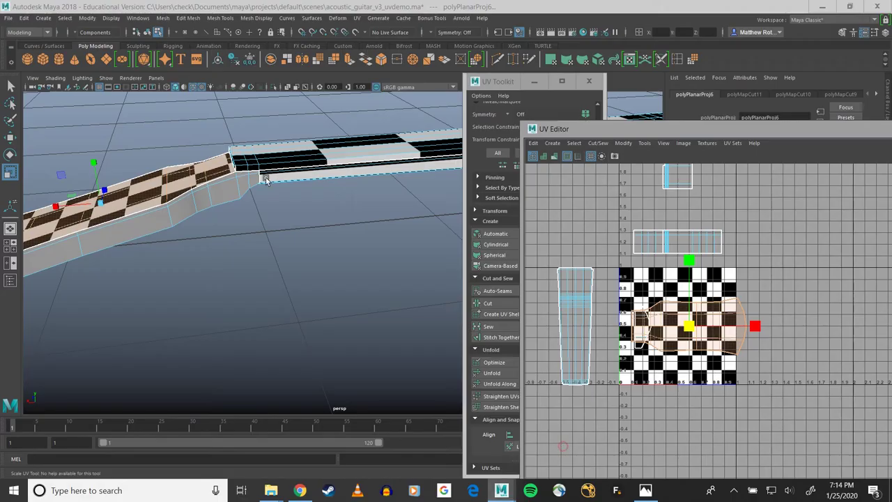
scroll(271, 179, "down", 3)
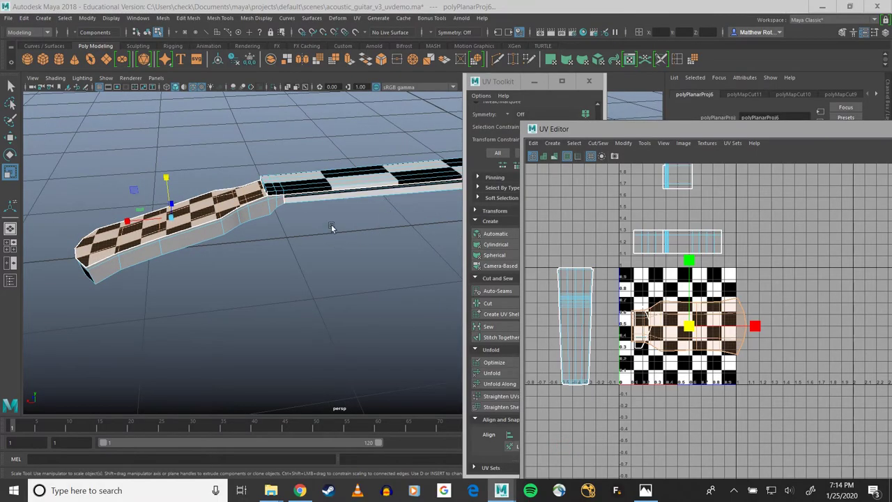
left_click_drag(325, 216, 354, 220, "alt")
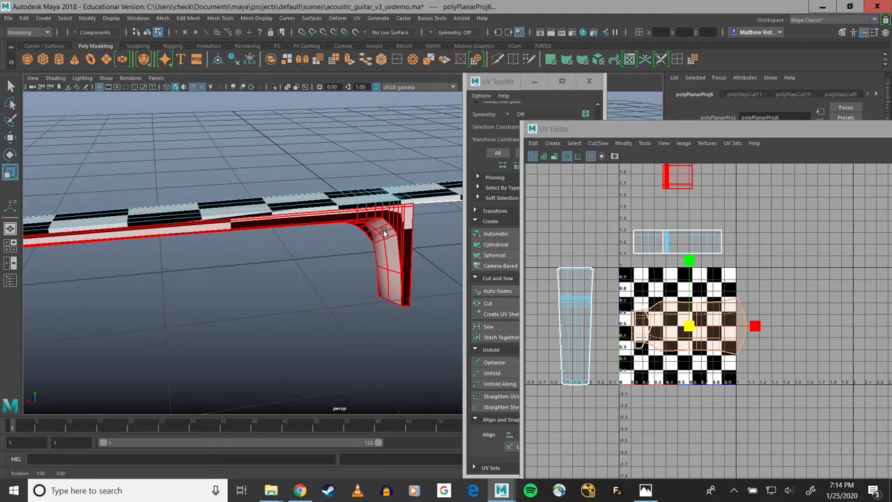
left_click(372, 213)
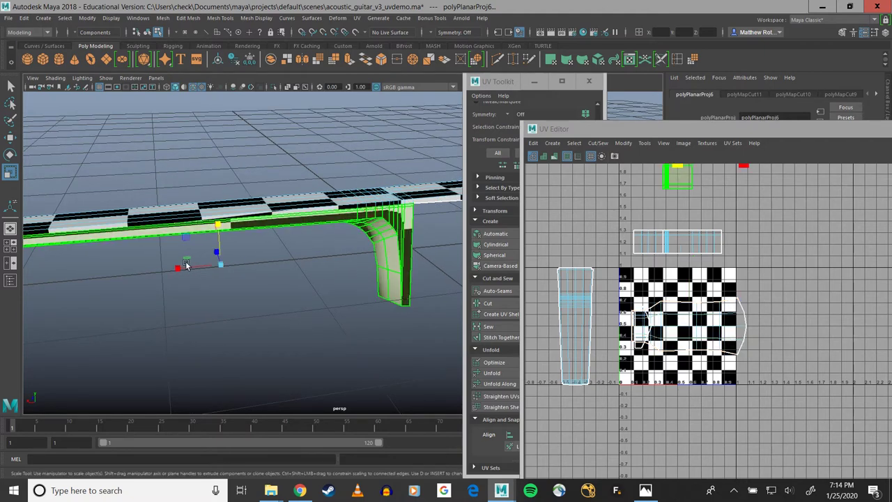
mouse_move(200, 264)
left_mouse_down("alt")
mouse_move(233, 254)
mouse_move(291, 195)
left_mouse_up("alt")
left_click(291, 194, "shift")
left_click_drag(388, 204, 108, 133, "alt")
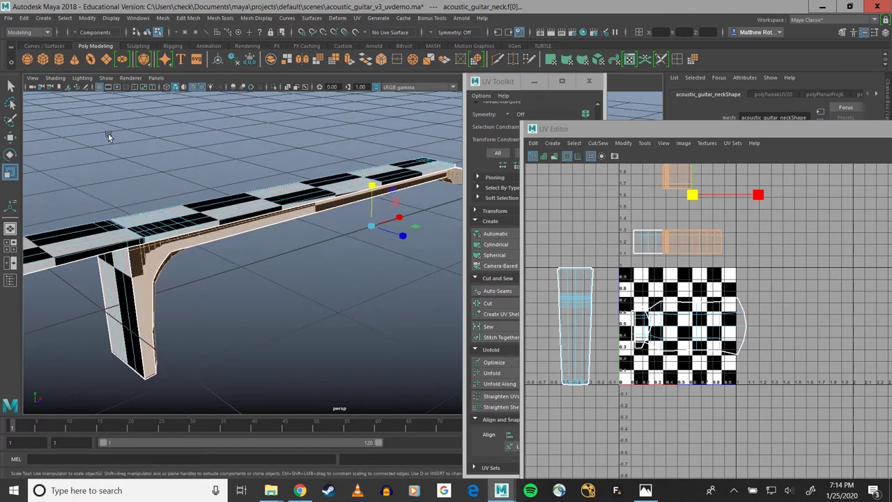
left_click_drag(211, 265, 237, 258, "alt")
left_click(238, 258)
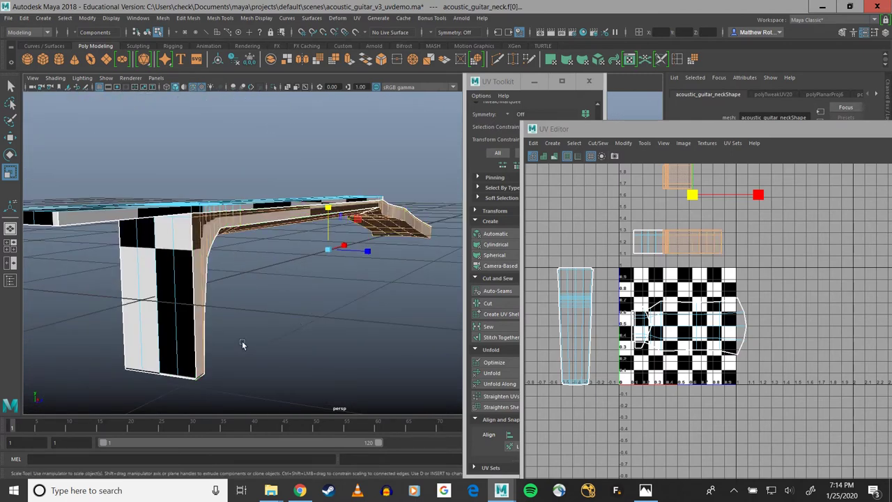
Apply a planar UV projection to the selected neck and headstock side and back faces
left_click_drag(251, 253, 195, 231, "alt")
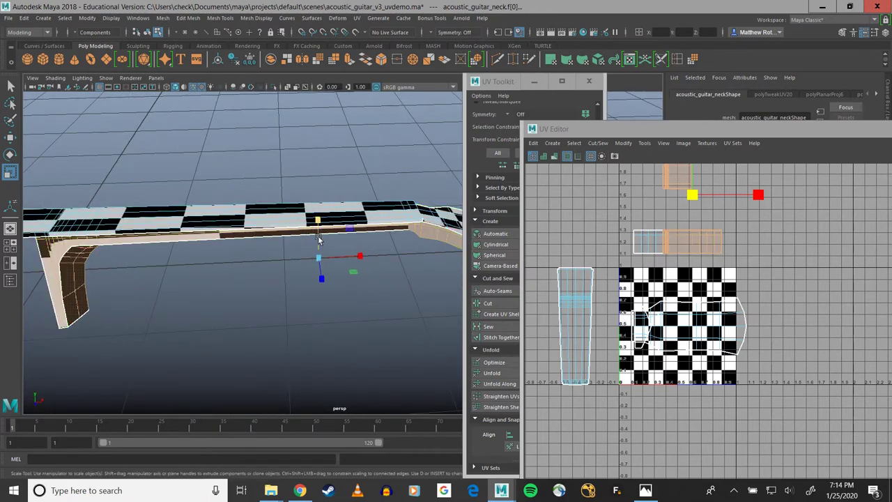
left_click_drag(314, 242, 342, 183, "alt")
left_click(500, 84)
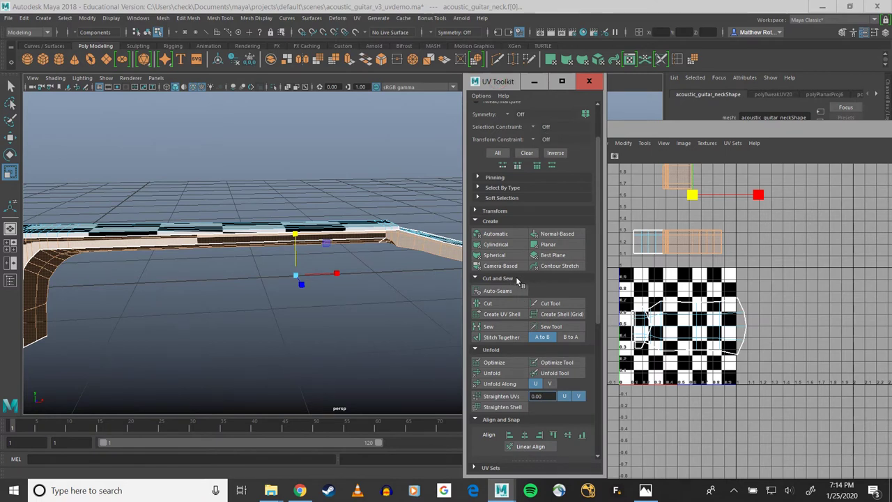
left_click(551, 247)
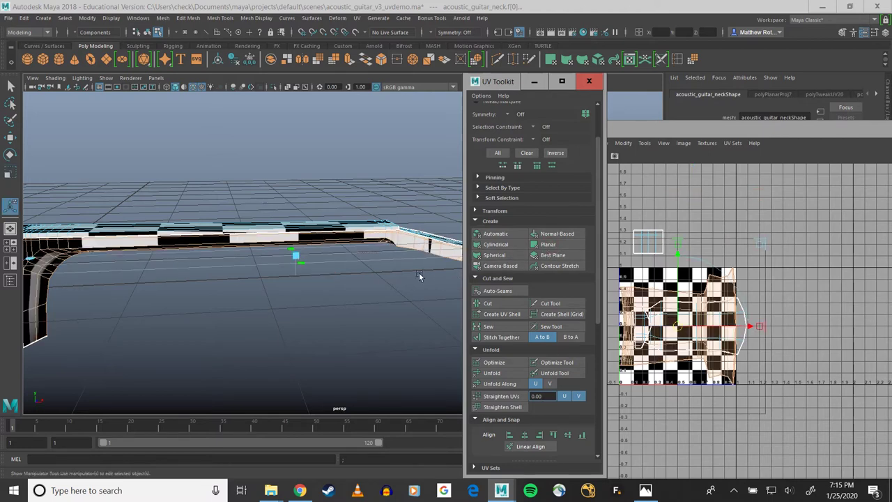
left_click_drag(204, 269, 241, 260, "alt")
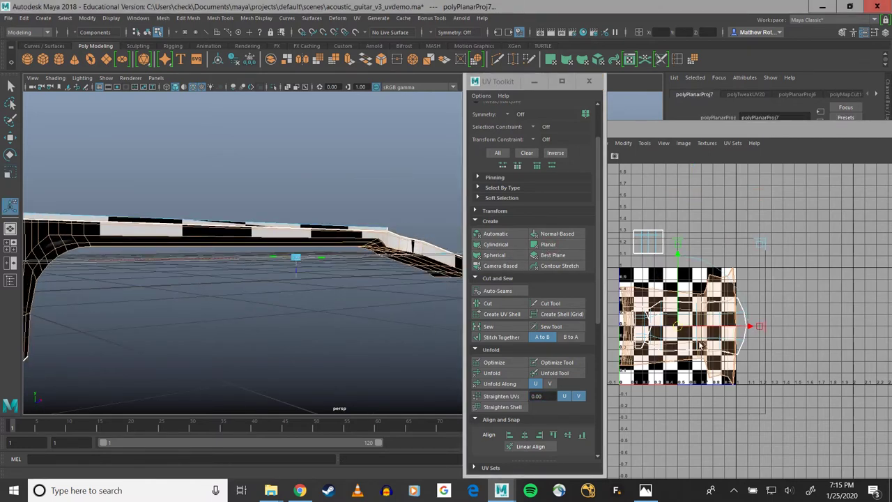
scroll(687, 330, "up", 3)
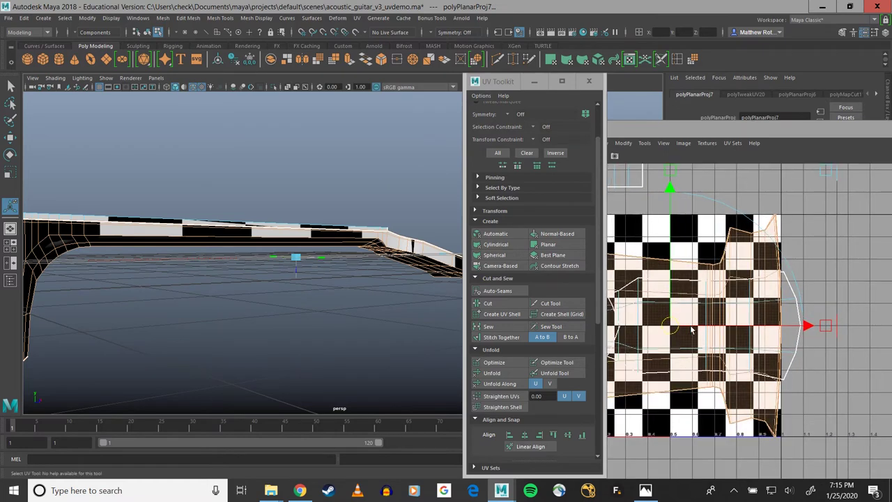
Cut the UVs along the short vertical corner edge at one side of the headstock's end face
left_click_drag(209, 240, 240, 235, "alt")
left_click(239, 236)
scroll(243, 224, "up", 5)
scroll(223, 206, "down", 3)
right_click(193, 182)
right_click_drag(192, 182, 192, 159)
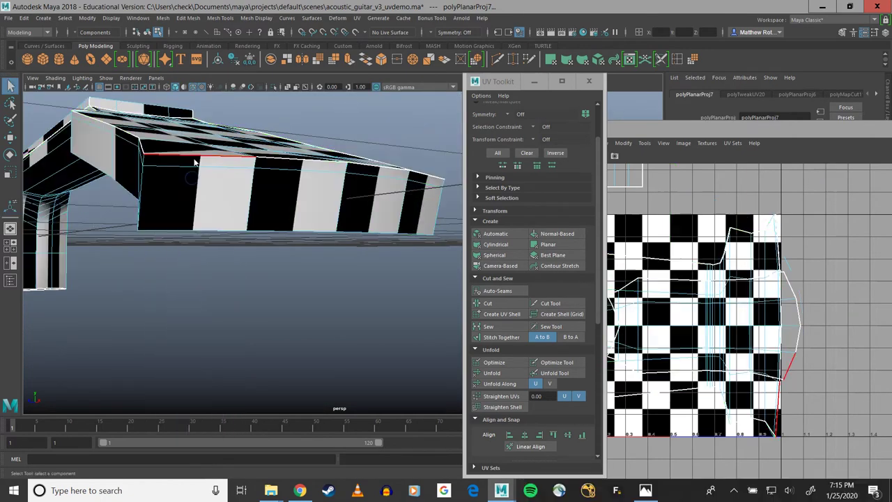
left_click(143, 160)
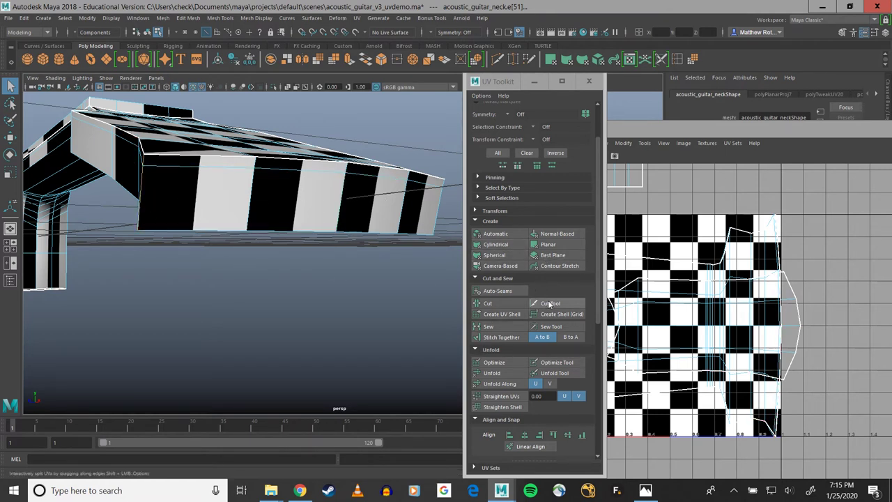
scroll(158, 201, "down", 3)
scroll(167, 205, "up", 3)
left_click_drag(185, 198, 262, 198, "alt")
left_click_drag(157, 206, 145, 206, "alt")
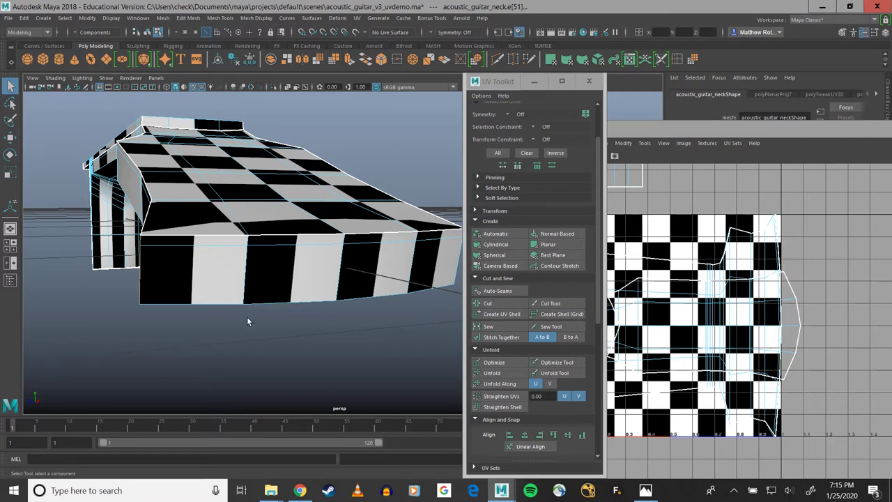
left_click(494, 305)
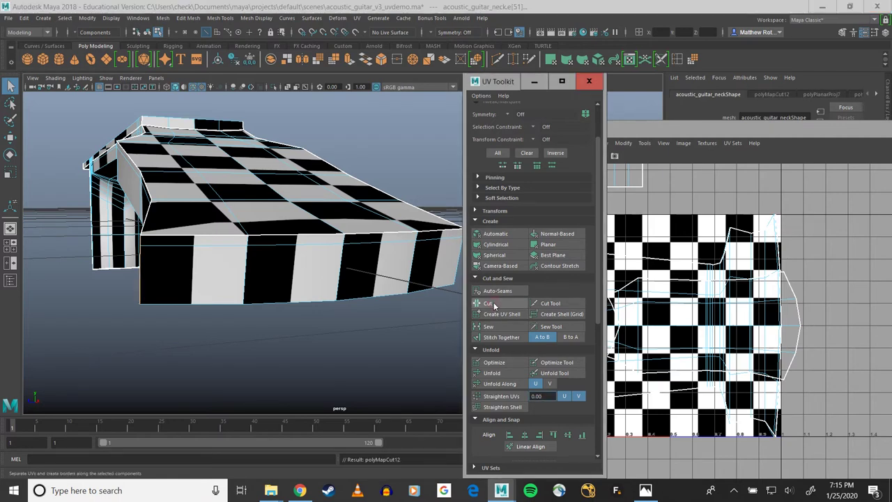
Cut the UVs along the matching vertical corner edge at the other side of the headstock's end face
left_click_drag(353, 276, 330, 271, "alt")
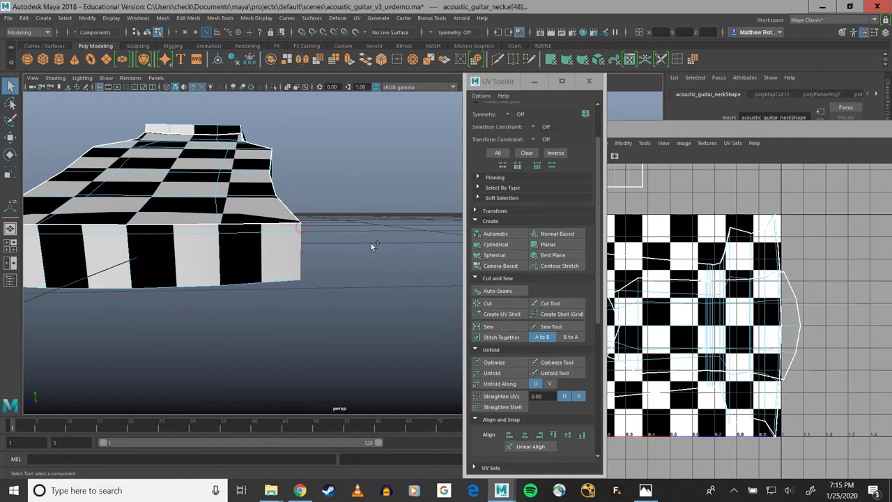
left_click(500, 303)
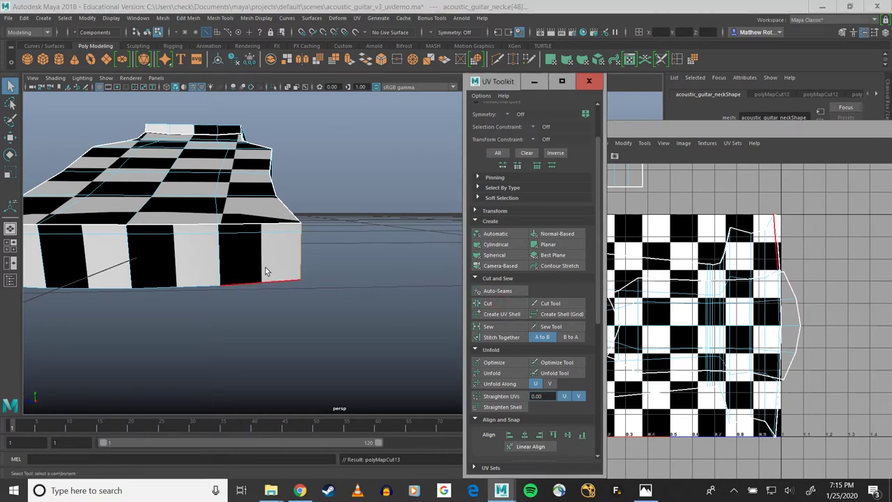
left_click_drag(206, 264, 236, 202, "alt")
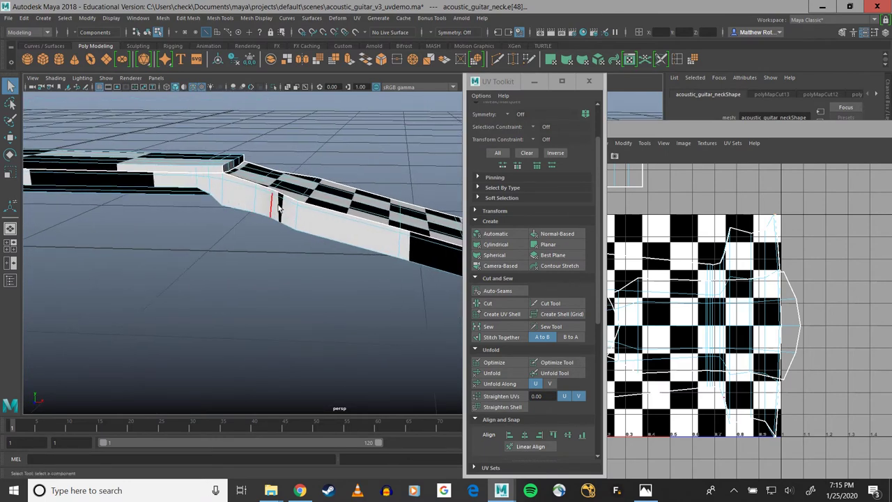
left_click_drag(327, 218, 237, 157, "alt")
right_click(234, 149)
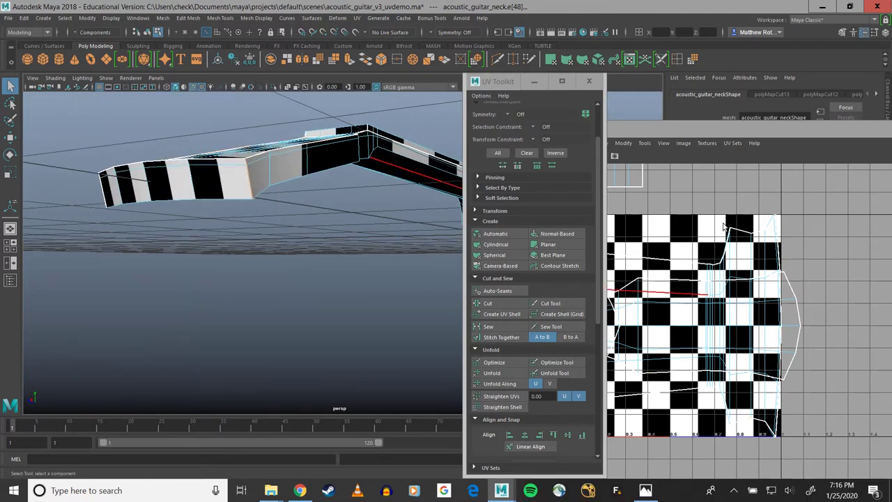
Select the whole UV shell of the neck's sides and back and unfold it
right_click_drag(724, 225, 684, 208)
left_click(733, 262)
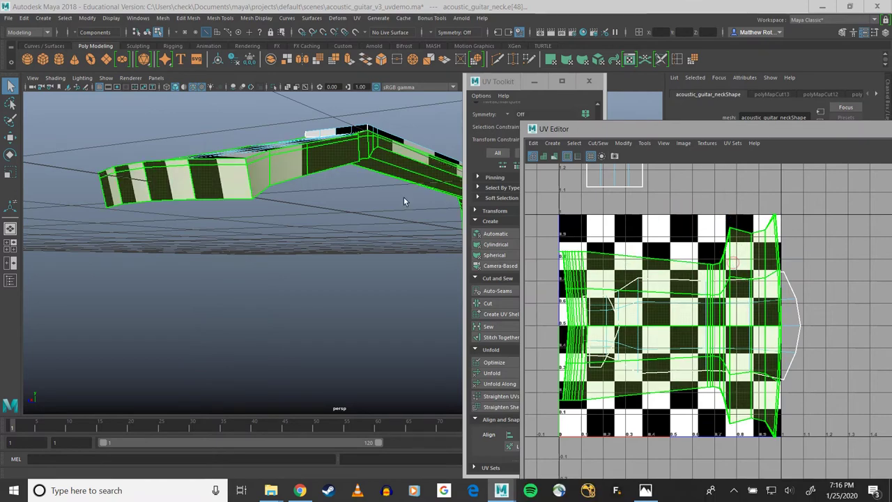
left_click_drag(359, 174, 337, 198, "alt")
left_click(337, 197)
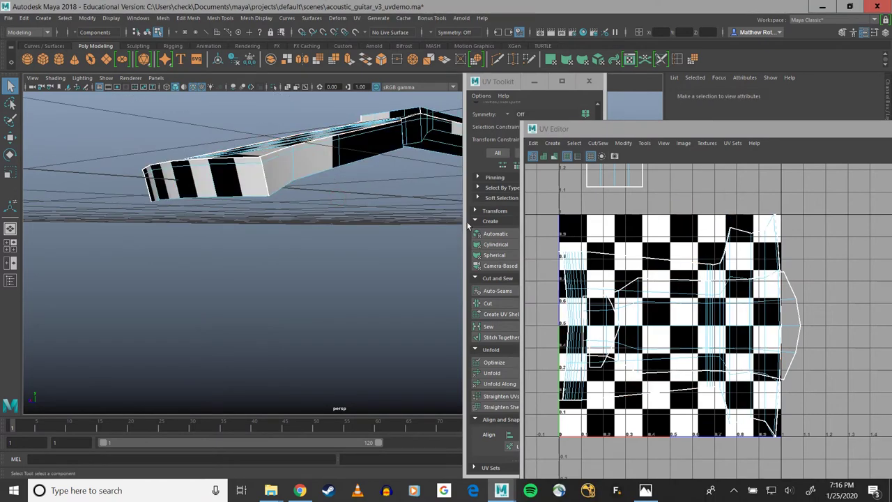
left_click(773, 237)
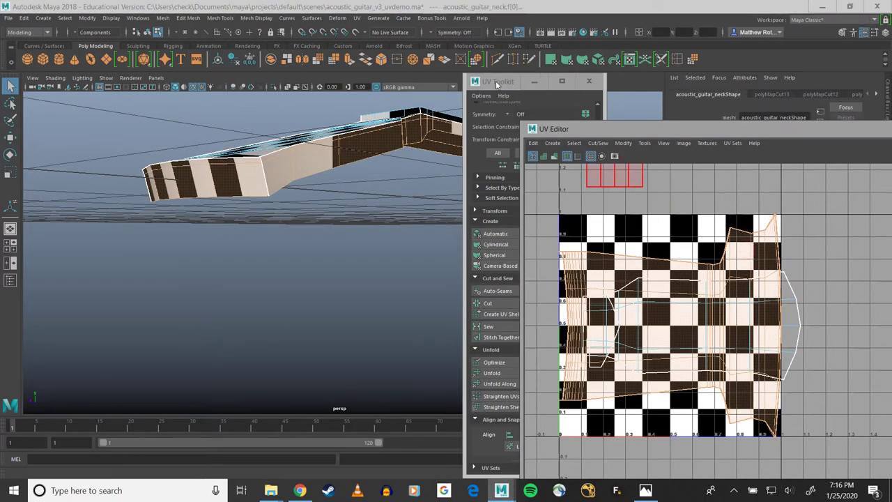
left_click_drag(495, 84, 302, 86)
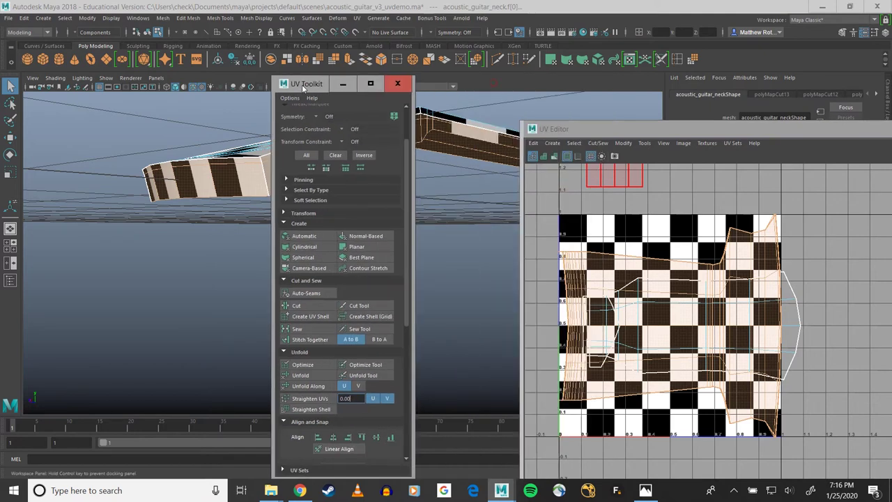
left_click(305, 375)
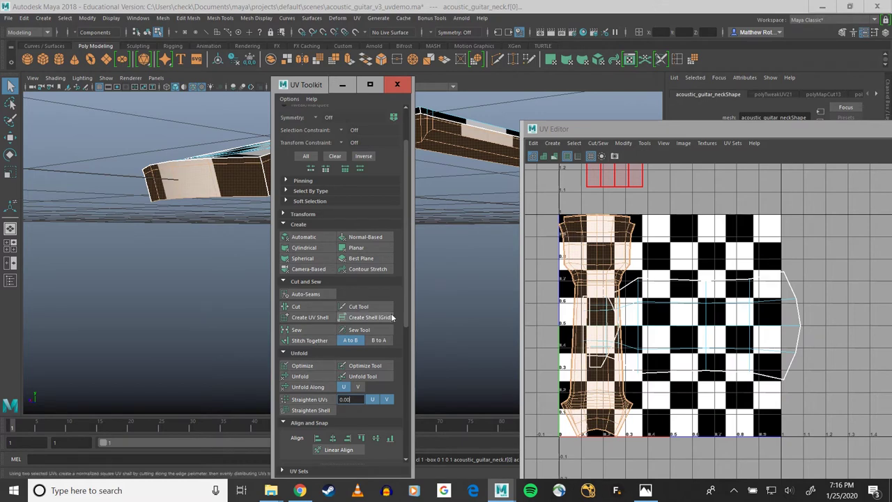
Examine the unfolded neck shell's layout and its checker pattern along the neck's back and headstock for stretching
key("F8")
scroll(552, 390, "up", 4)
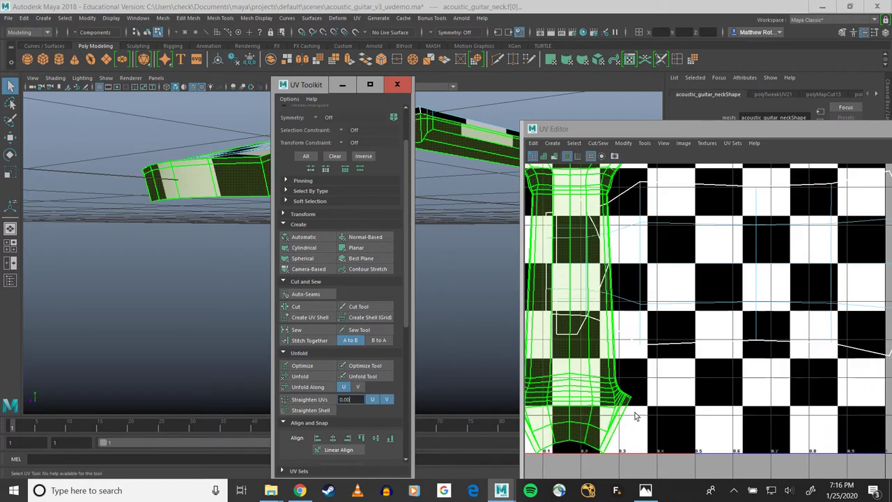
middle_click_drag(654, 377, 768, 412, "alt")
scroll(743, 366, "down", 2)
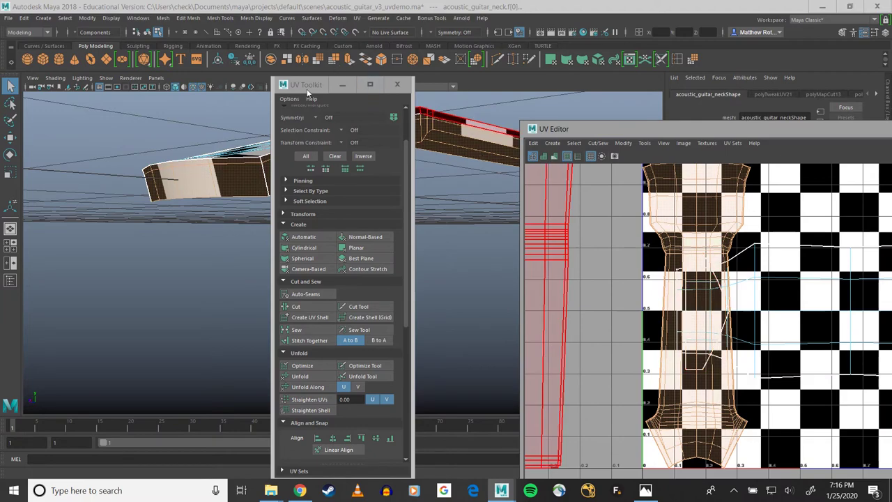
left_click_drag(364, 84, 705, 223)
left_click_drag(399, 199, 364, 245, "alt")
middle_click_drag(364, 244, 382, 313, "alt")
scroll(359, 253, "up", 6)
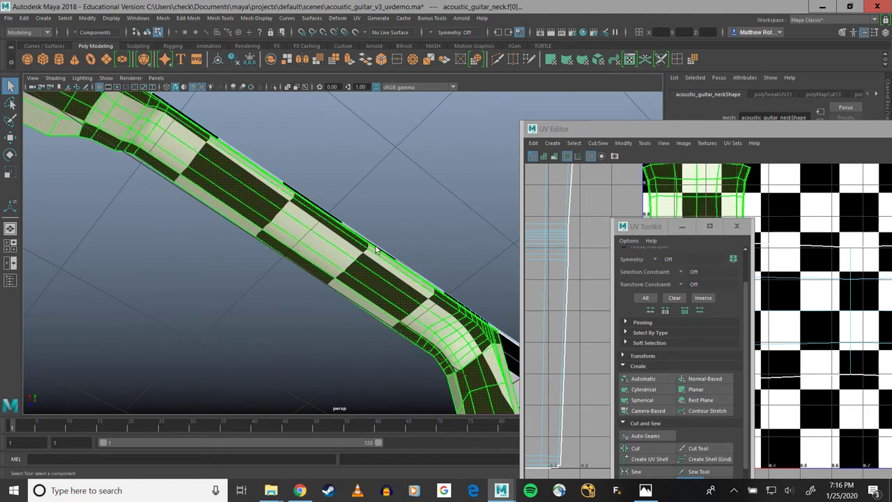
left_click_drag(665, 226, 599, 204)
left_click_drag(483, 256, 372, 261, "alt")
middle_click_drag(373, 260, 373, 234, "alt")
left_click_drag(373, 234, 330, 201, "alt")
Close the UV Toolkit, enlarge the neck shell to about 1.6 times its width and stretch it along V to even out its checker squares
left_click(670, 204)
key("r")
scroll(716, 306, "down", 4)
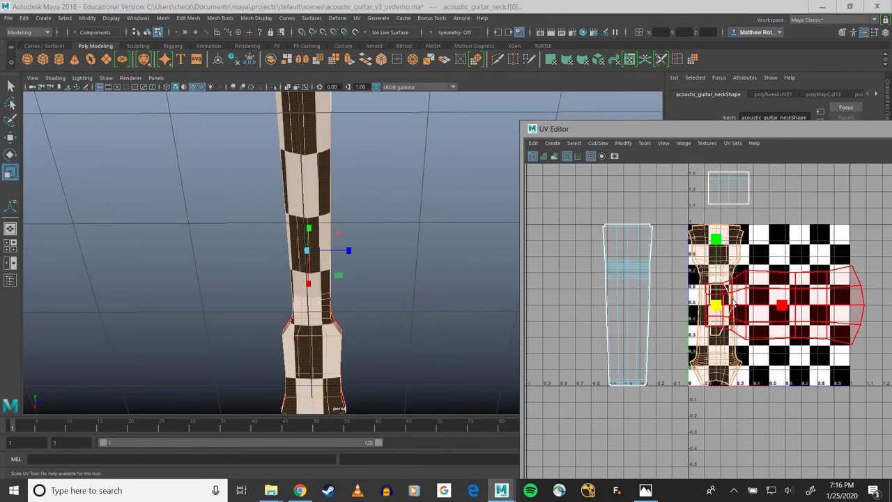
left_click_drag(716, 307, 813, 288)
mouse_move(372, 255)
left_mouse_down("alt")
mouse_move(370, 289)
mouse_move(346, 222)
mouse_move(352, 263)
mouse_move(359, 247)
left_mouse_up("alt")
left_click_drag(716, 242, 720, 167)
left_click_drag(465, 205, 406, 242, "alt")
left_click_drag(717, 242, 718, 234)
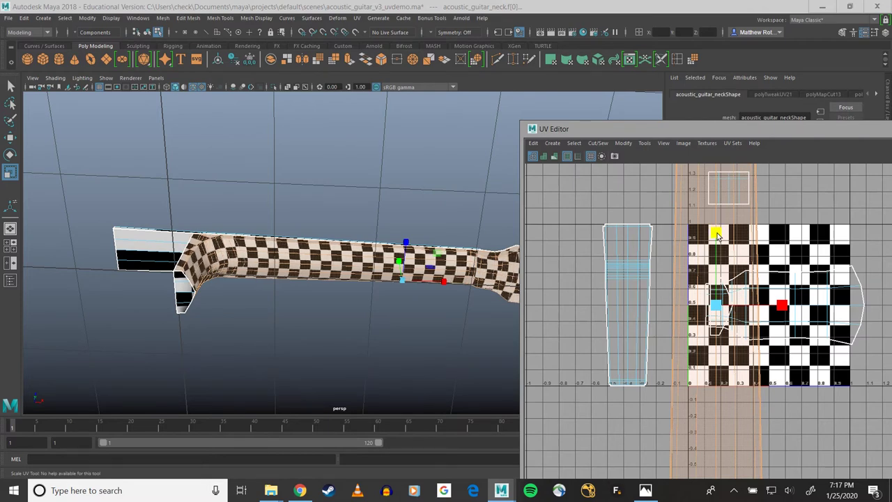
Examine the checker pattern on the heel and the neck's sides for distortion and compare its scale with the fretboard's
left_click_drag(339, 296, 296, 263, "alt")
scroll(365, 322, "down", 1)
scroll(365, 321, "up", 4)
middle_click_drag(188, 252, 238, 257, "alt")
left_click_drag(237, 258, 242, 238, "alt")
left_click(129, 242)
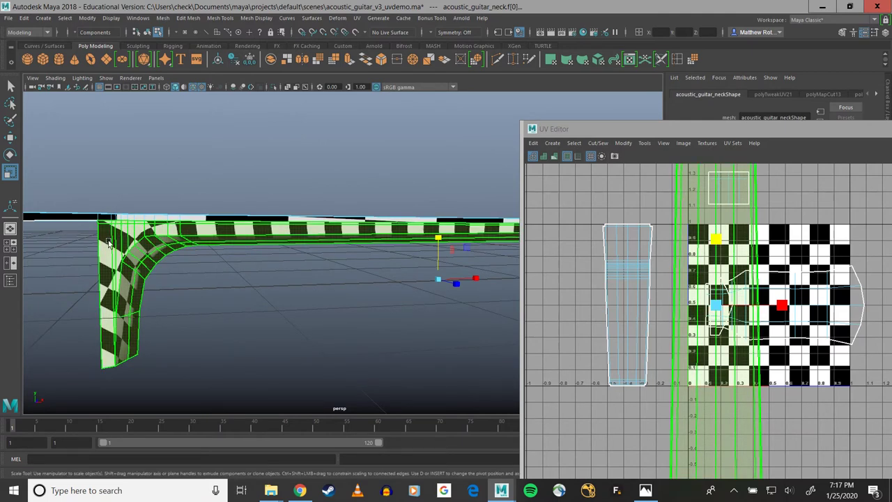
key("F12")
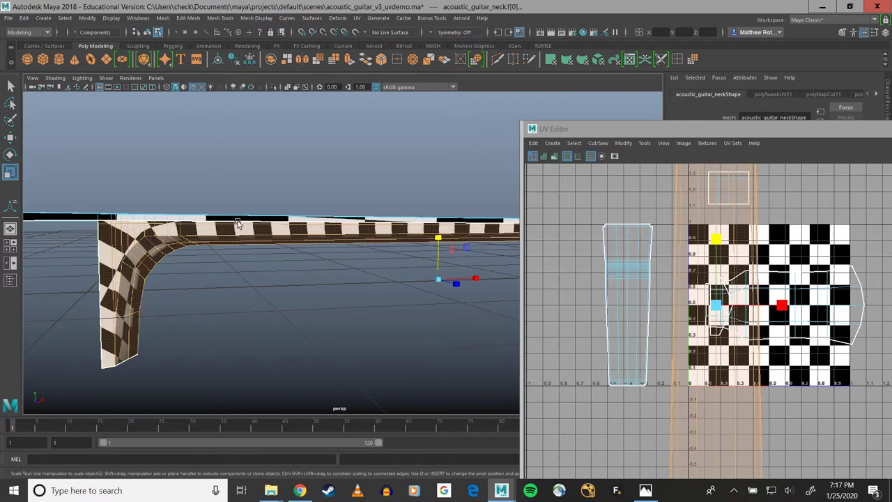
Widen the UV shell of the neck's sides and back slightly
scroll(748, 413, "down", 4)
middle_click_drag(764, 423, 746, 343, "alt")
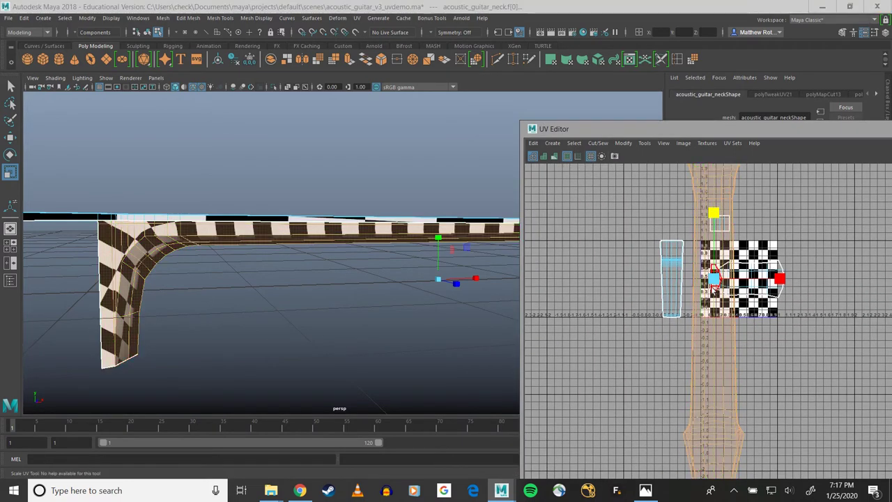
mouse_move(715, 279)
left_mouse_down()
mouse_move(635, 254)
mouse_move(690, 269)
mouse_move(672, 271)
mouse_move(721, 270)
left_mouse_up()
Select a stretched face on the heel's side and examine where it lies in the neck shell's heel end
left_click_drag(136, 287, 126, 257, "alt")
right_click_drag(104, 145, 106, 152)
left_click(106, 155)
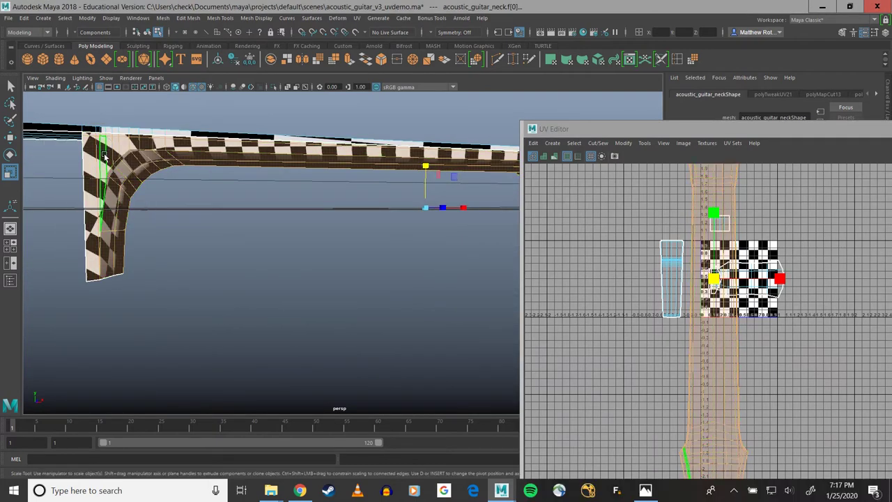
left_click(105, 156)
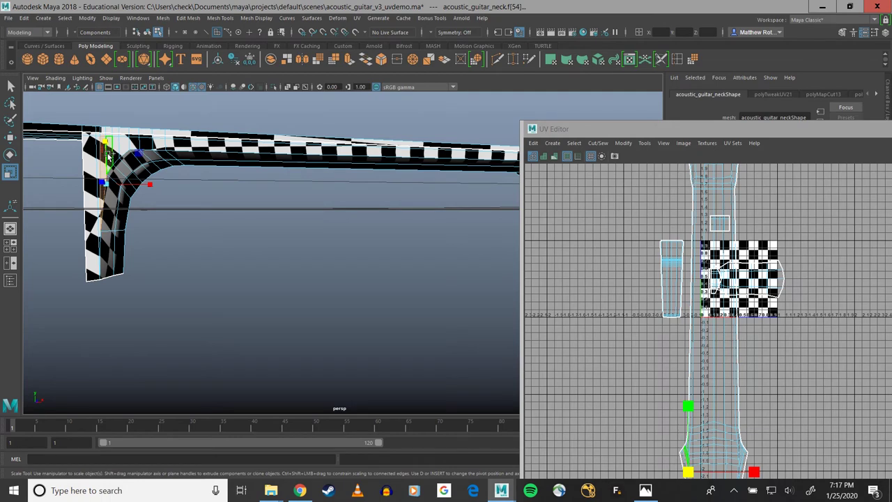
middle_click_drag(850, 410, 813, 305, "alt")
scroll(795, 337, "up", 3)
middle_click_drag(781, 338, 832, 269, "alt")
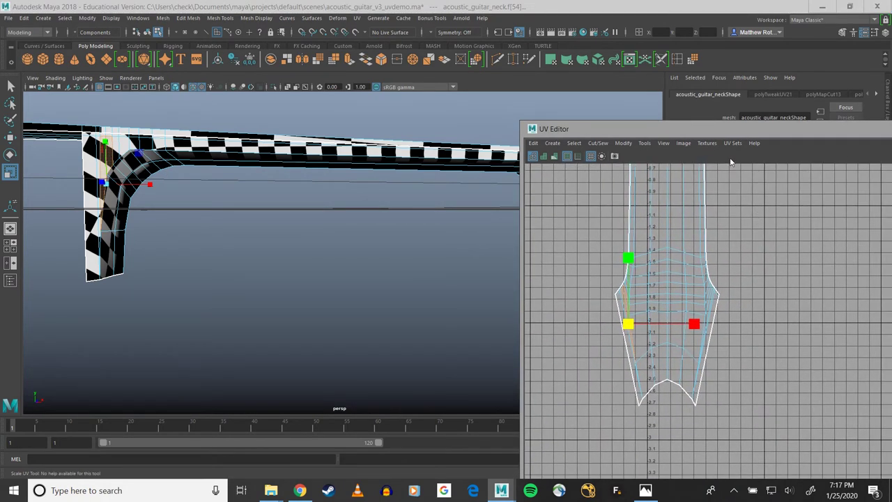
scroll(719, 327, "up", 4)
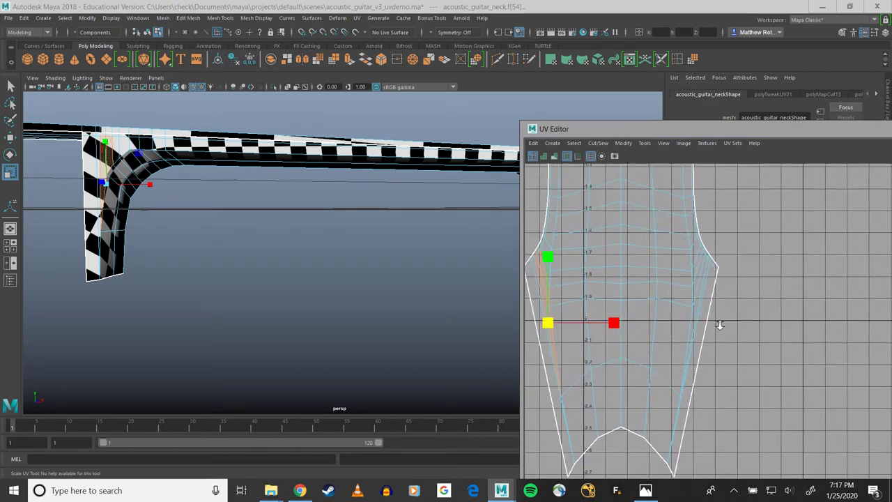
scroll(719, 325, "down", 1)
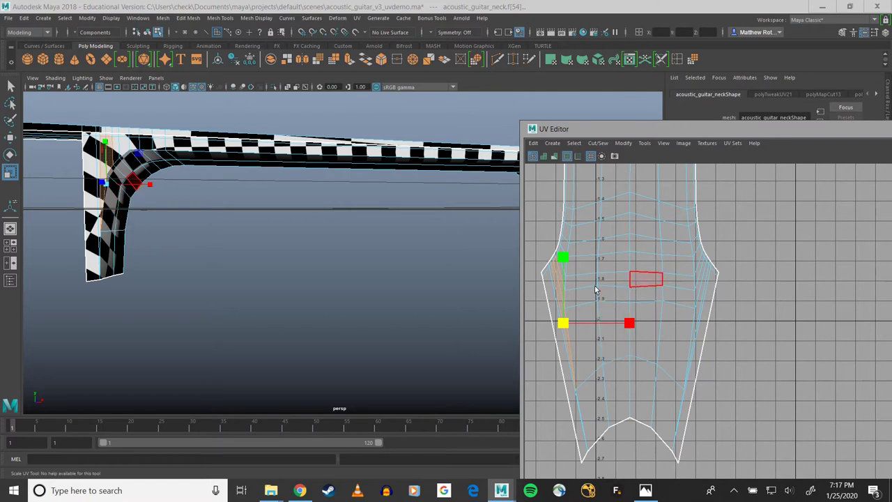
Rearrange the UV windows to keep the heel in view and select the faces along both sides of the shell's heel end
left_click_drag(396, 279, 244, 244, "alt")
middle_click_drag(244, 244, 285, 250, "alt")
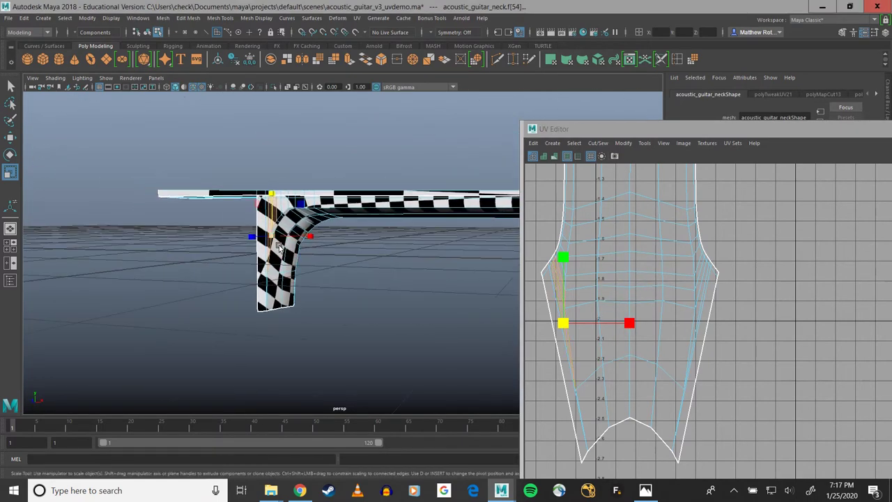
scroll(280, 248, "up", 5)
left_click_drag(684, 132, 182, 106)
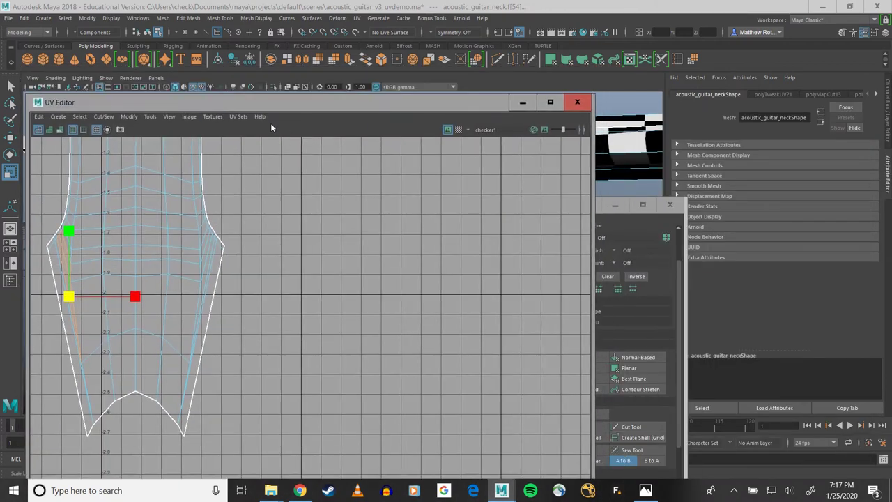
left_click(622, 219)
left_click_drag(573, 208, 734, 157)
left_click_drag(336, 107, 593, 116)
middle_click_drag(617, 232, 674, 221, "alt")
left_click_drag(405, 212, 483, 317)
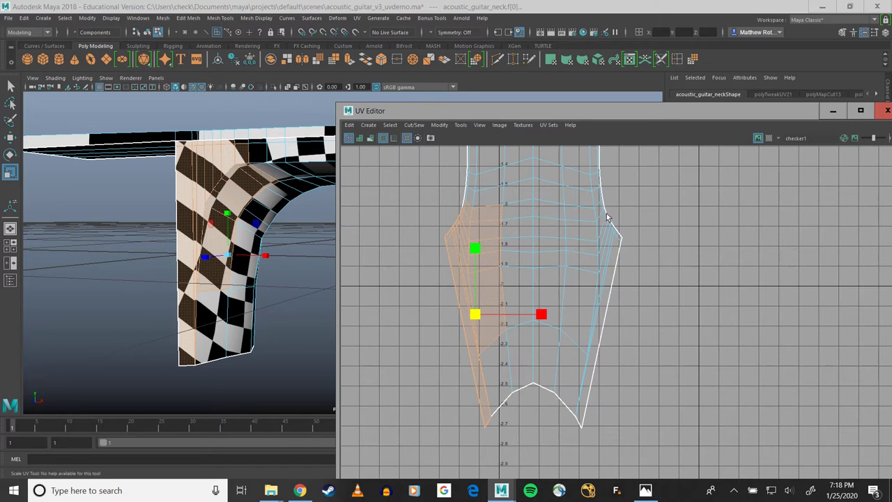
left_click_drag(649, 320, 651, 329, "shift")
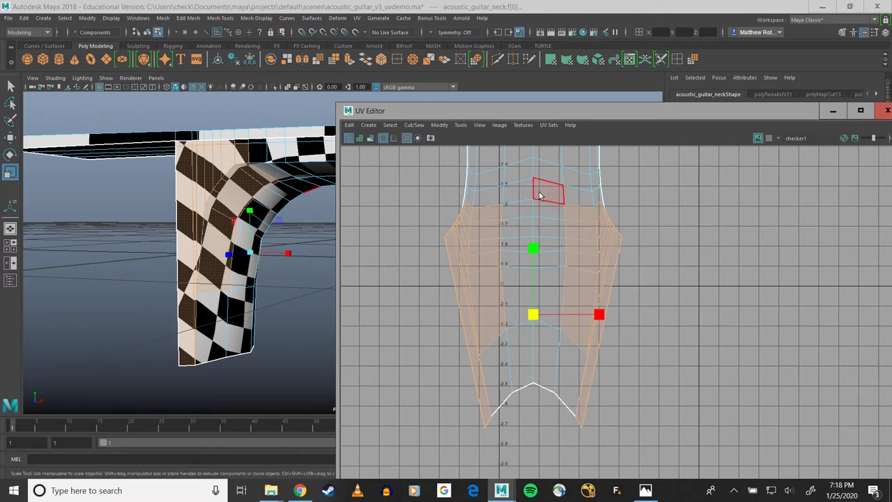
Try the Smooth tool on the selected heel faces and undo the attempt
left_click(460, 125)
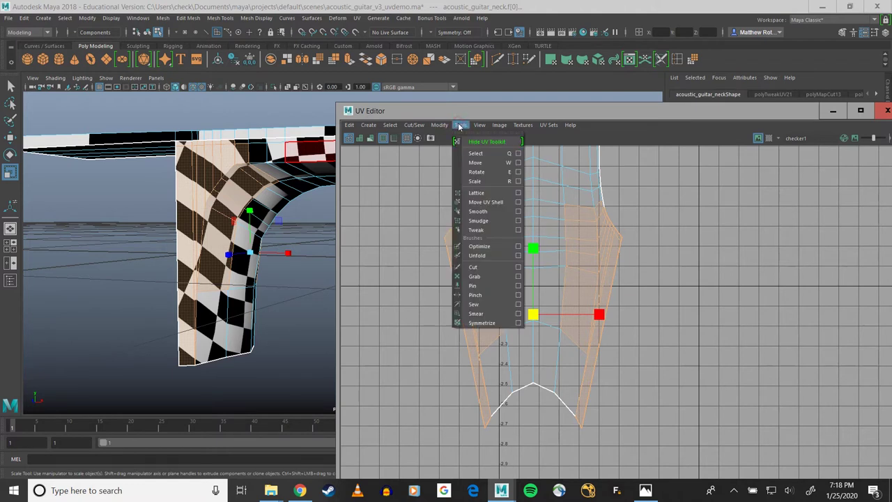
left_click(484, 213)
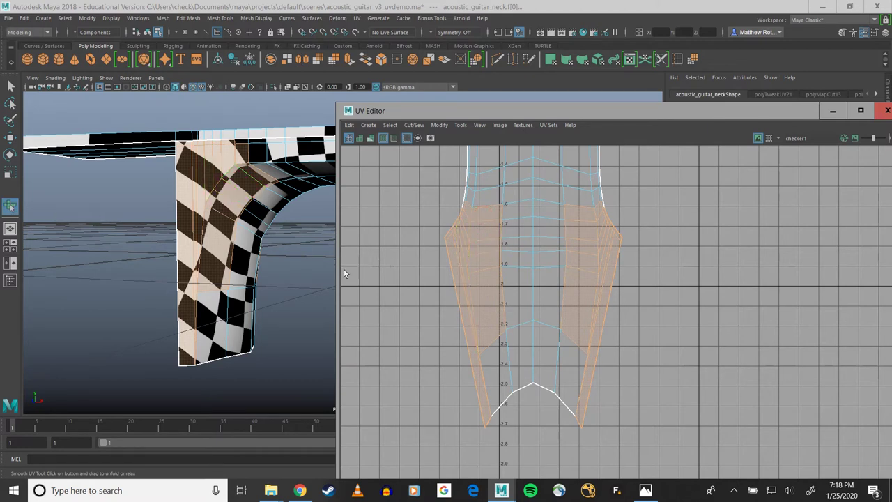
left_click(319, 284)
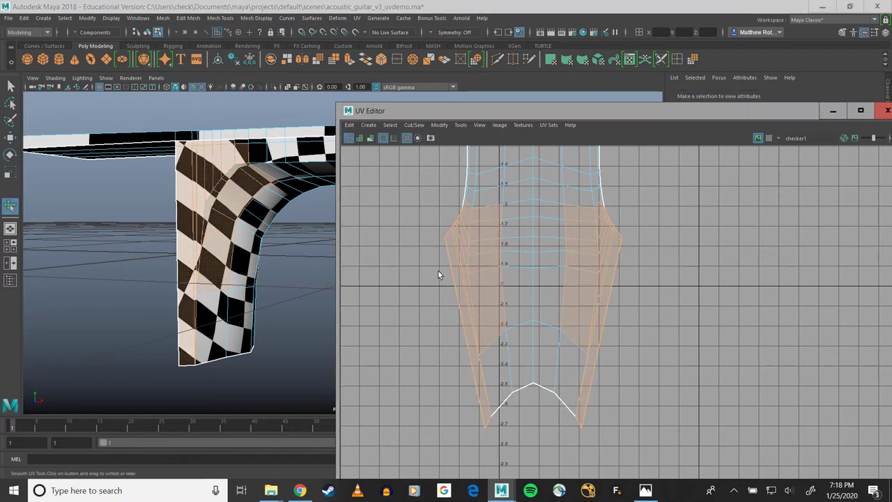
left_click(470, 239)
key("ctrl+z")
key("ctrl+z")
Try unfolding and relaxing the UVs at the heel's left corner with the Smooth tool, undo it and return to face selection
left_click_drag(430, 106, 356, 48)
right_click_drag(378, 162, 418, 166)
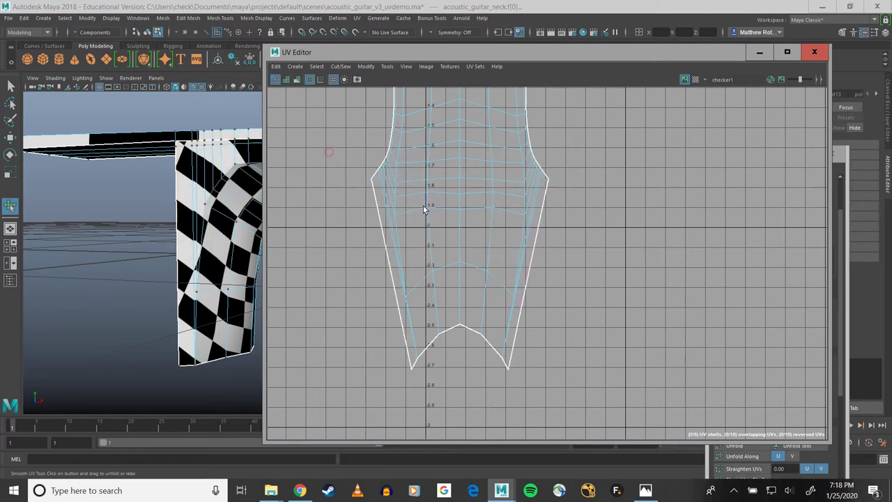
left_click_drag(397, 201, 362, 149)
left_click_drag(406, 196, 414, 246)
left_click_drag(361, 218, 490, 214)
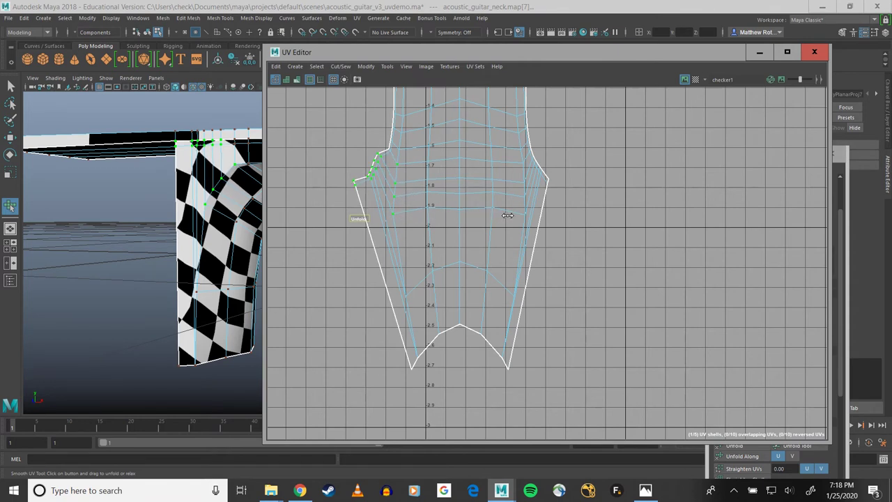
left_click_drag(407, 249, 396, 249)
mouse_move(380, 218)
left_mouse_down()
mouse_move(458, 217)
mouse_move(390, 210)
left_mouse_up()
key("ctrl+z")
key("ctrl+z")
key("ctrl+z")
key("ctrl+z")
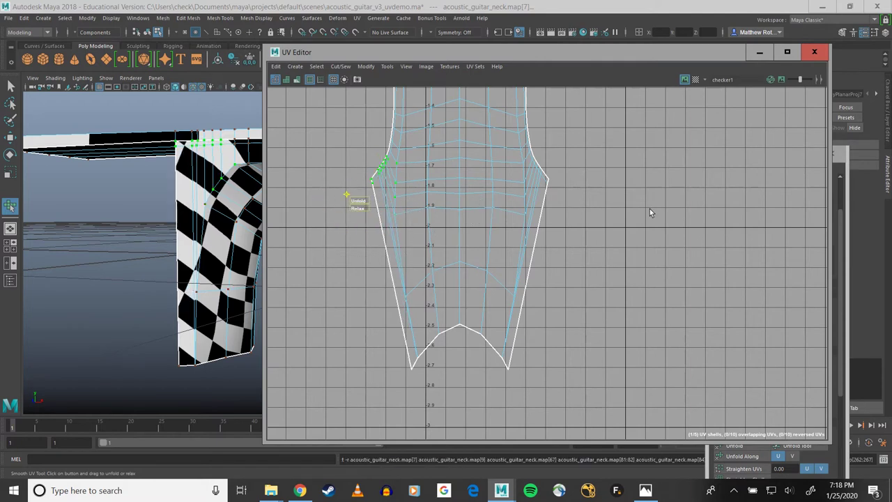
right_click_drag(398, 185, 362, 177)
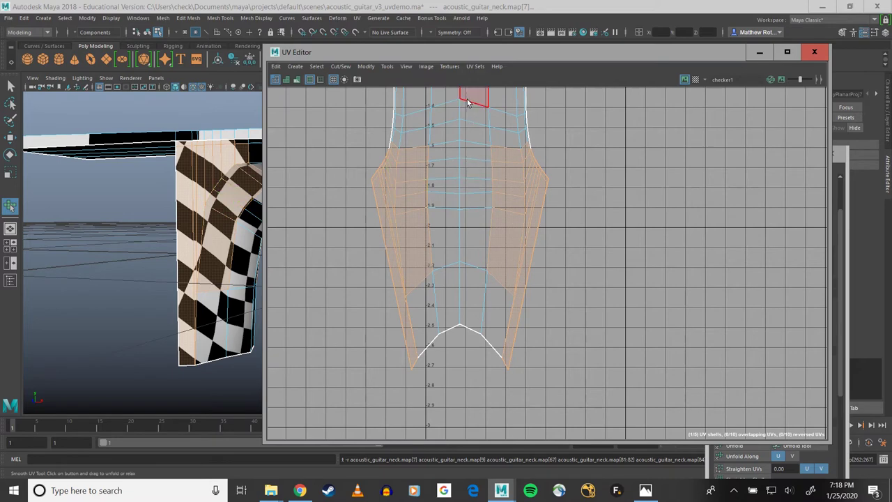
Bring up the UV Toolkit and optimize the selected side faces of the heel
left_click_drag(467, 52, 283, 64)
left_click_drag(732, 156, 683, 42)
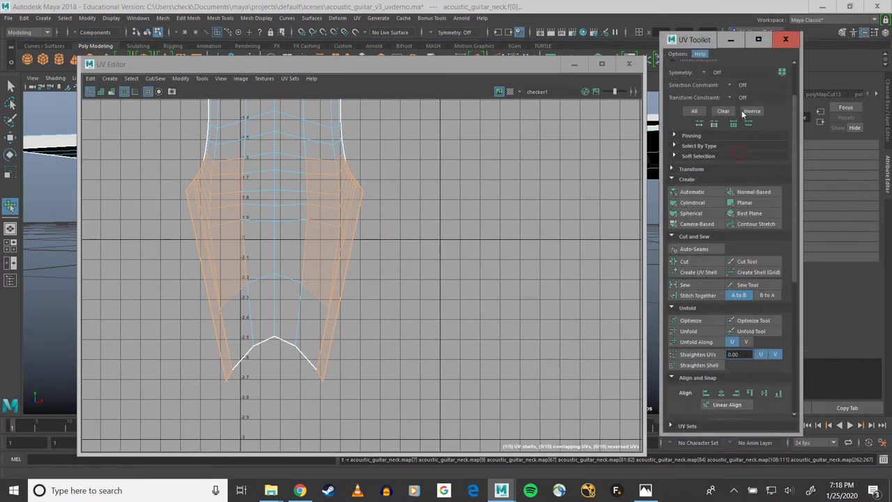
left_click(699, 318)
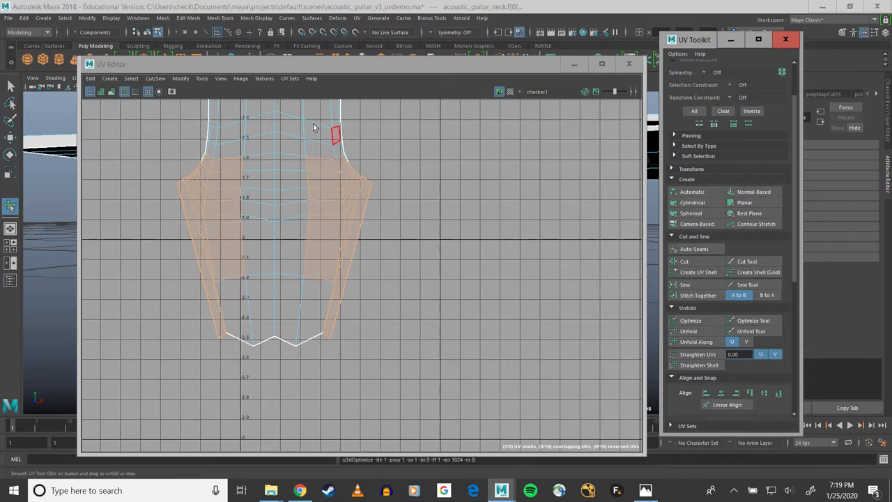
Brush the Unfold Tool along the left side of the shell's heel end to spread its compressed faces
left_click_drag(240, 61, 267, 89)
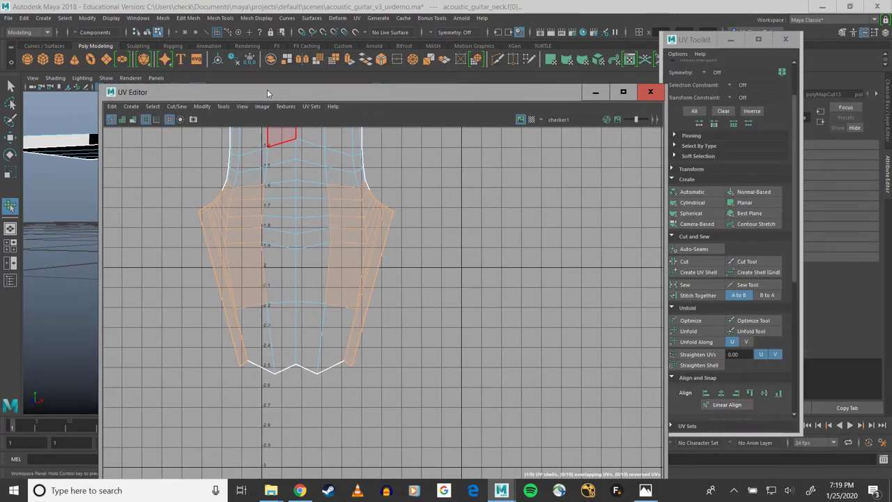
left_click(738, 332)
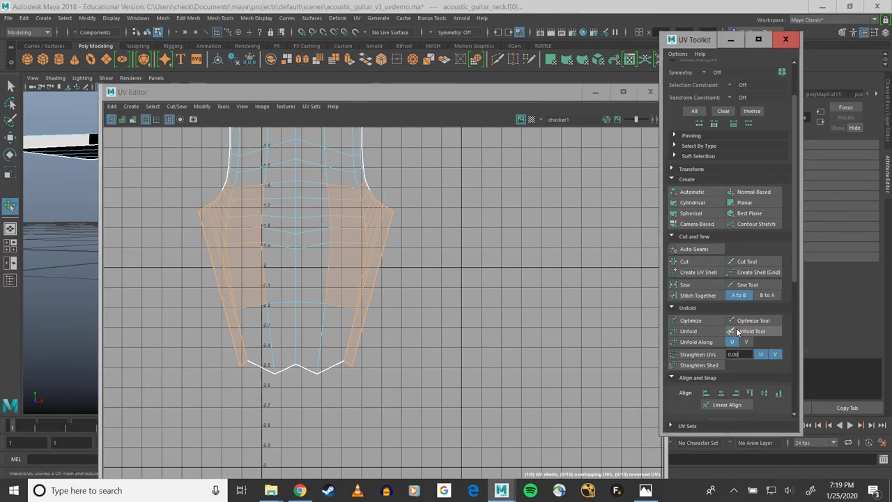
left_click(370, 224)
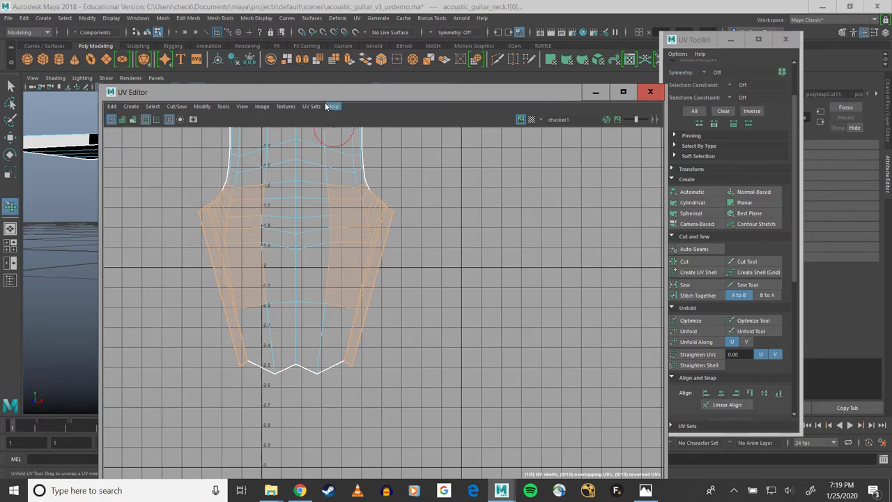
left_click_drag(324, 99, 547, 93)
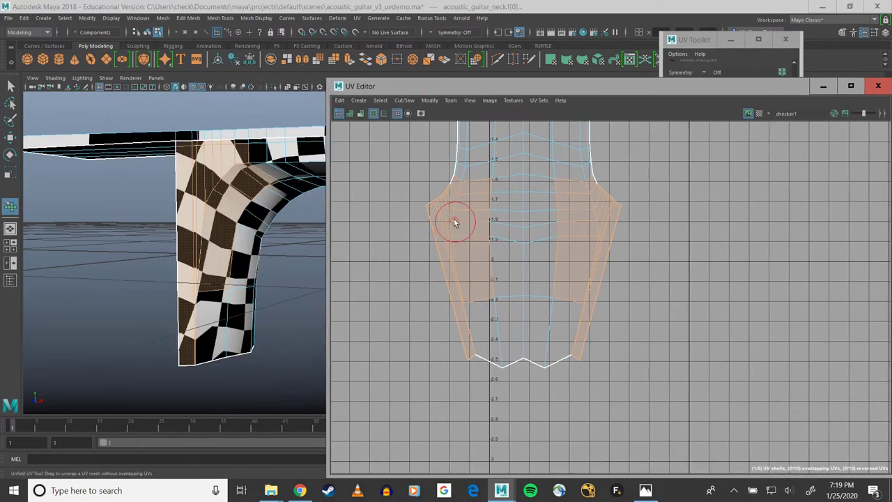
left_click_drag(454, 219, 453, 255)
mouse_move(456, 200)
left_mouse_down()
mouse_move(428, 235)
mouse_move(458, 269)
left_mouse_up()
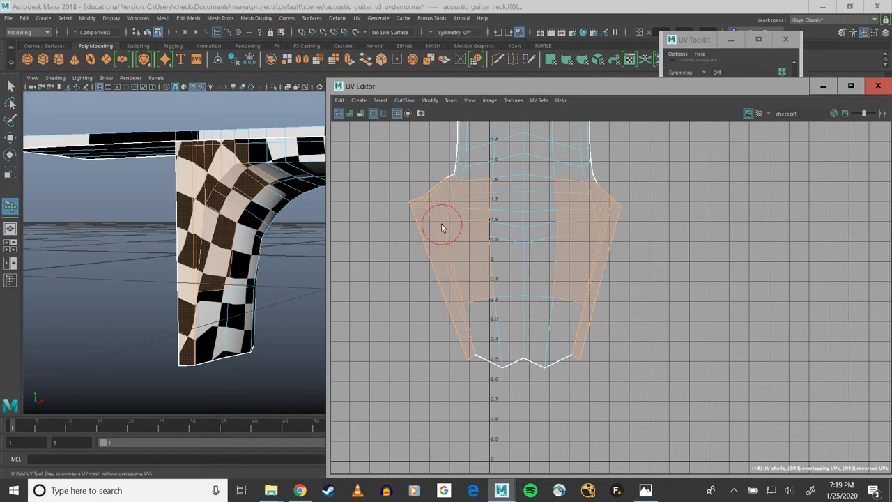
mouse_move(412, 199)
left_mouse_down()
mouse_move(411, 221)
mouse_move(453, 296)
mouse_move(469, 298)
left_mouse_up()
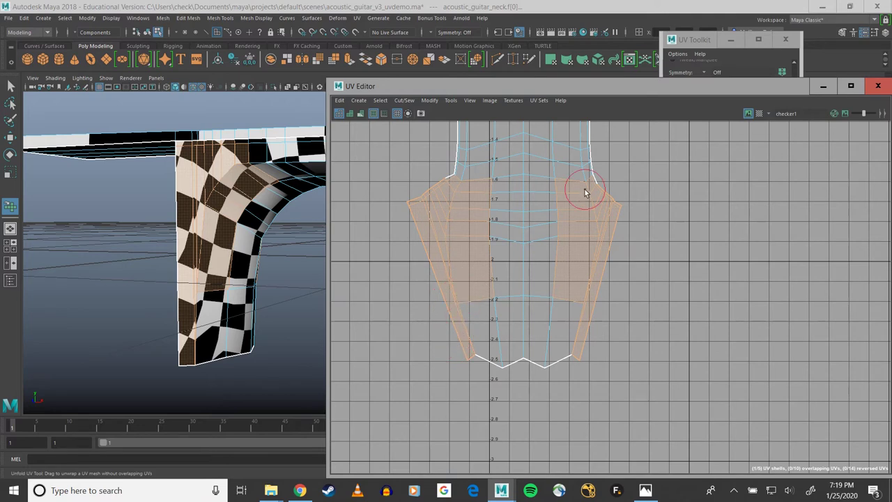
Try optimizing the selected heel faces once more and undo it
mouse_move(538, 92)
left_mouse_down()
mouse_move(380, 94)
mouse_move(309, 82)
mouse_move(536, 82)
left_mouse_up()
left_click(690, 320)
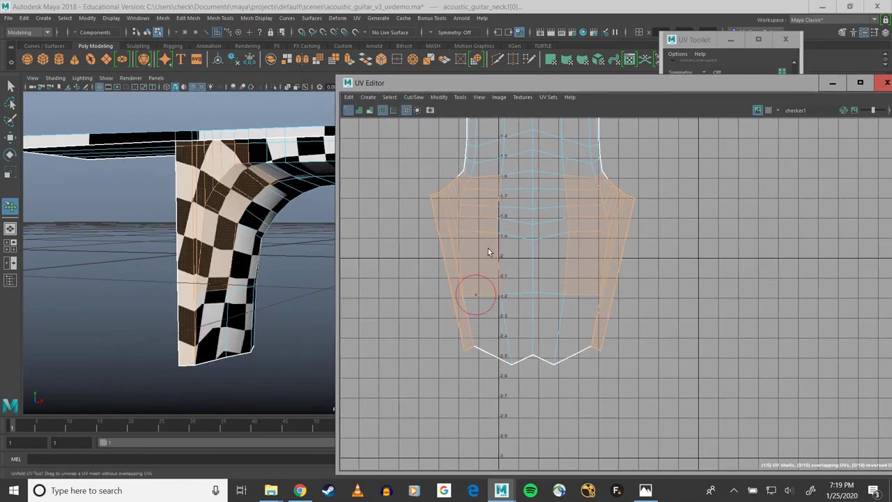
key("ctrl")
key("ctrl+z")
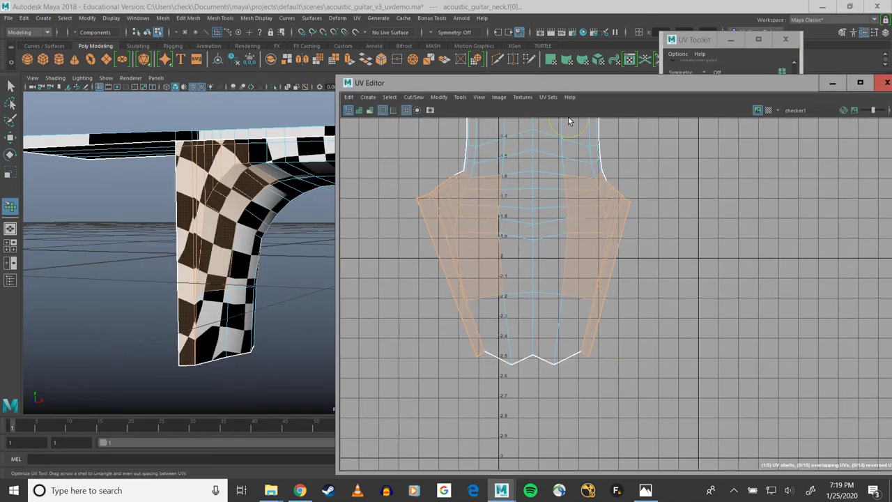
Brush the Optimize Tool along the left side of the shell's heel end to even out its UV spacing
left_click_drag(557, 84, 332, 73)
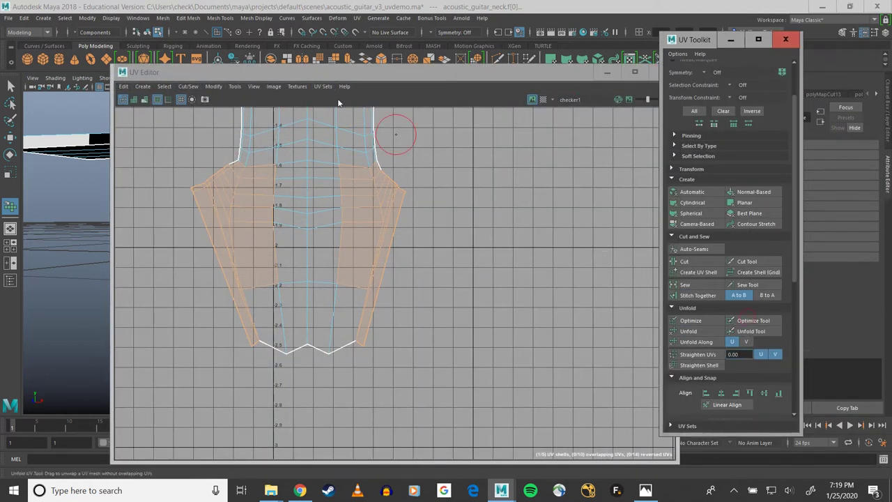
left_click_drag(300, 71, 443, 70)
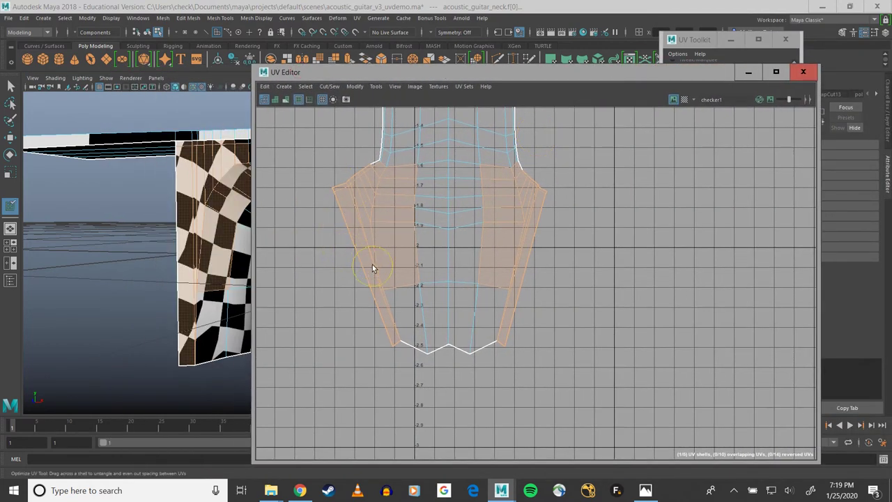
mouse_move(369, 236)
left_mouse_down()
mouse_move(332, 183)
mouse_move(359, 179)
mouse_move(368, 211)
left_mouse_up()
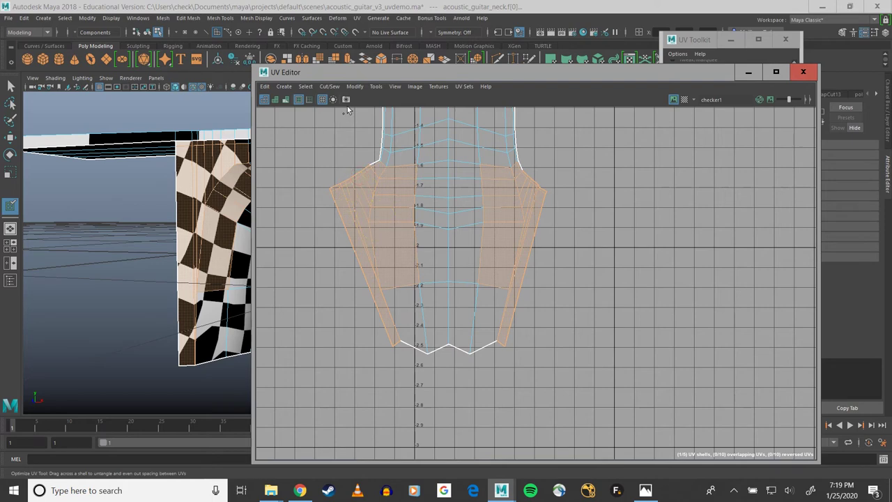
left_click_drag(348, 72, 446, 59)
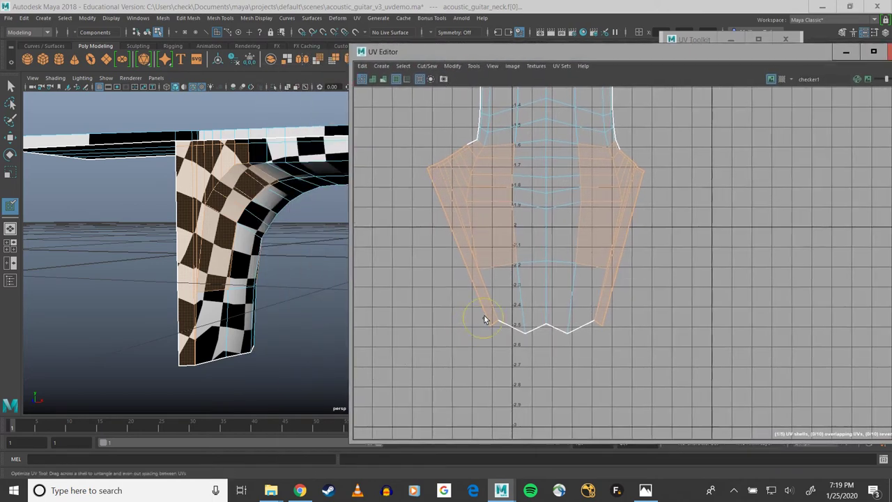
left_click_drag(478, 264, 475, 278)
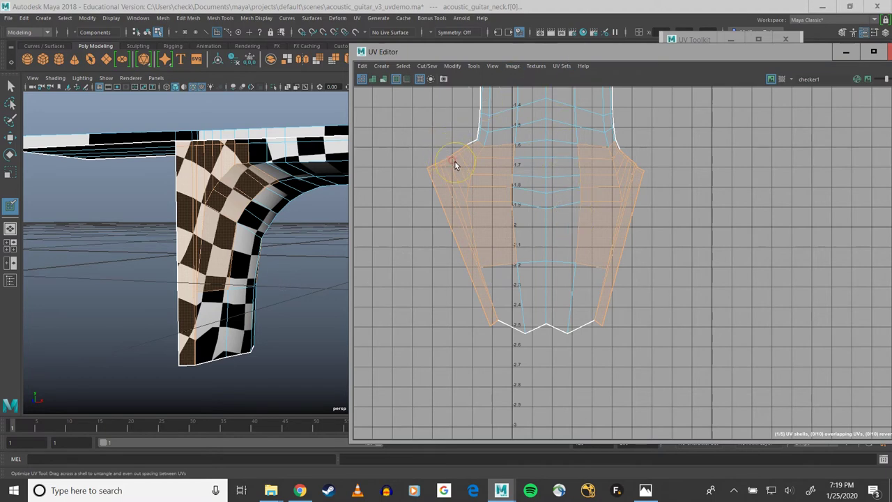
Brush the right side of the shell's heel end with the Unfold Tool to spread its compressed faces, finishing with an Optimize Tool stroke
left_click_drag(546, 58, 233, 67)
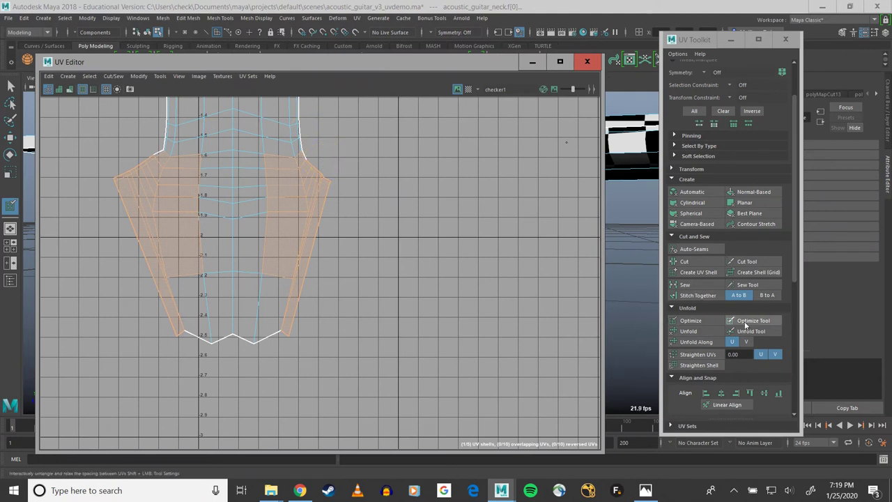
left_click(737, 332)
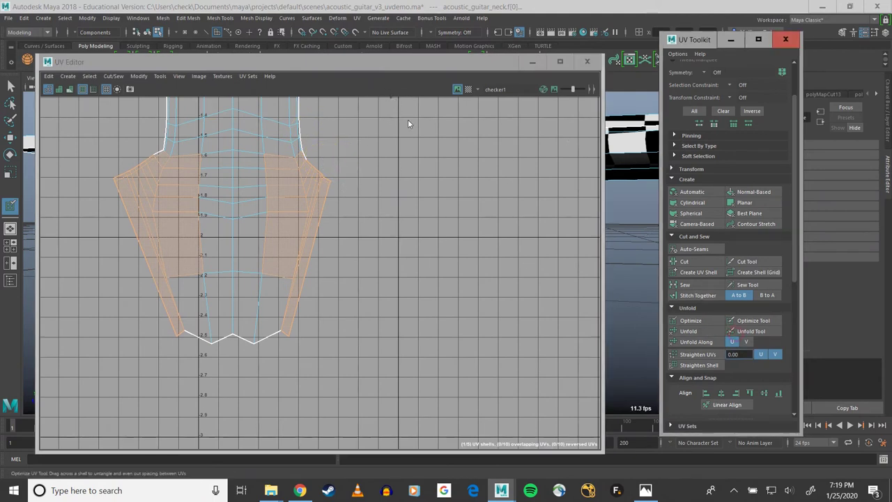
left_click(410, 142)
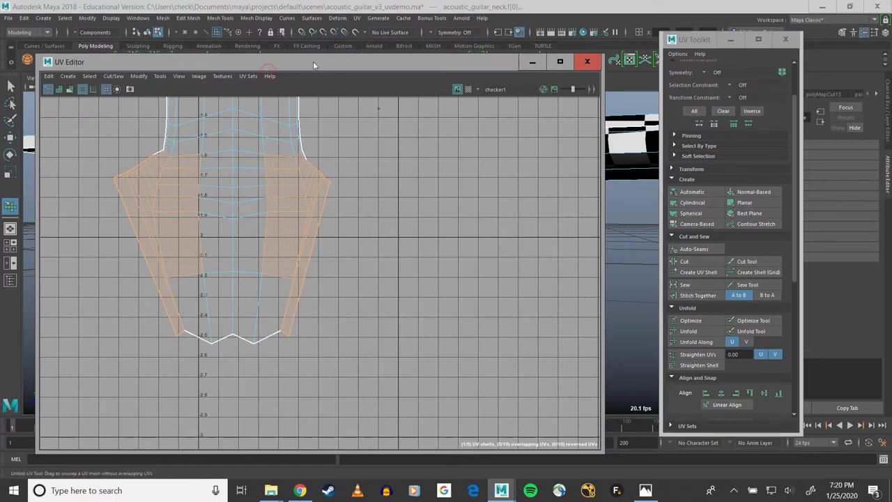
left_click_drag(318, 64, 526, 135)
left_click_drag(216, 159, 438, 166, "alt")
left_click_drag(451, 132, 127, 123)
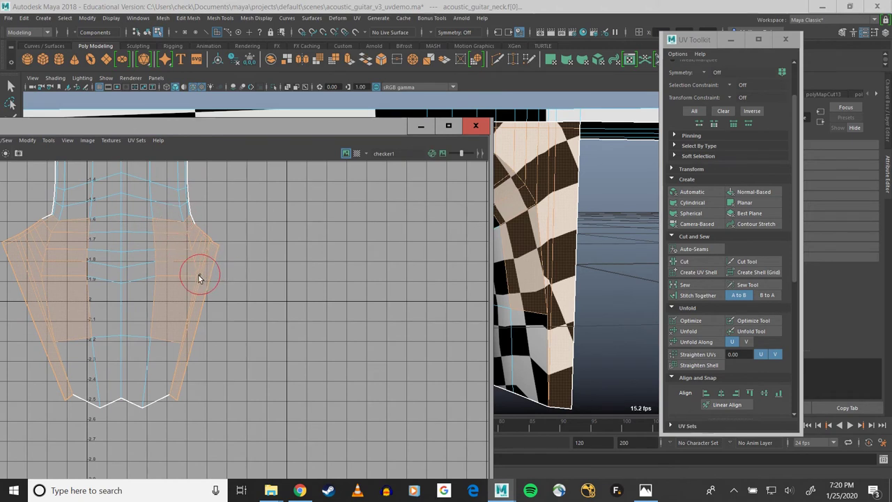
left_click_drag(198, 275, 240, 256)
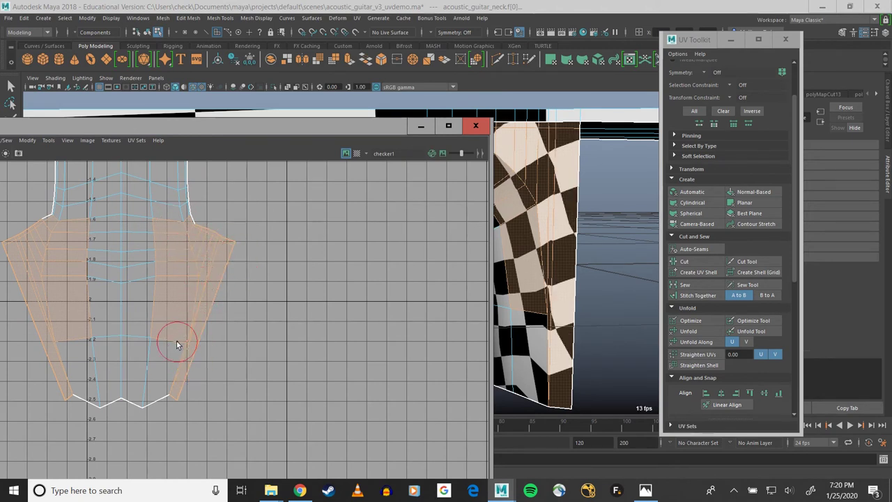
left_click_drag(178, 343, 189, 350)
mouse_move(215, 268)
left_mouse_down()
mouse_move(236, 250)
mouse_move(254, 253)
mouse_move(214, 255)
mouse_move(245, 242)
left_mouse_up()
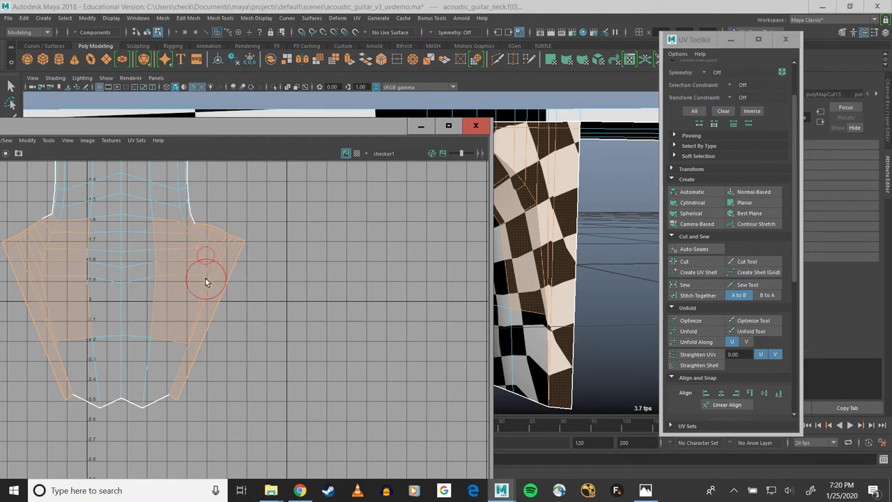
left_click_drag(206, 279, 222, 278)
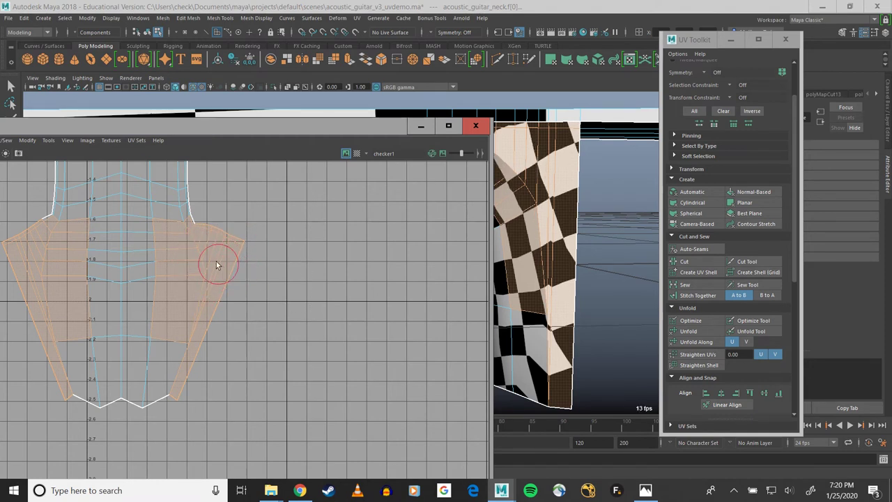
left_click(751, 320)
mouse_move(225, 249)
left_mouse_down()
mouse_move(225, 305)
mouse_move(184, 345)
left_mouse_up()
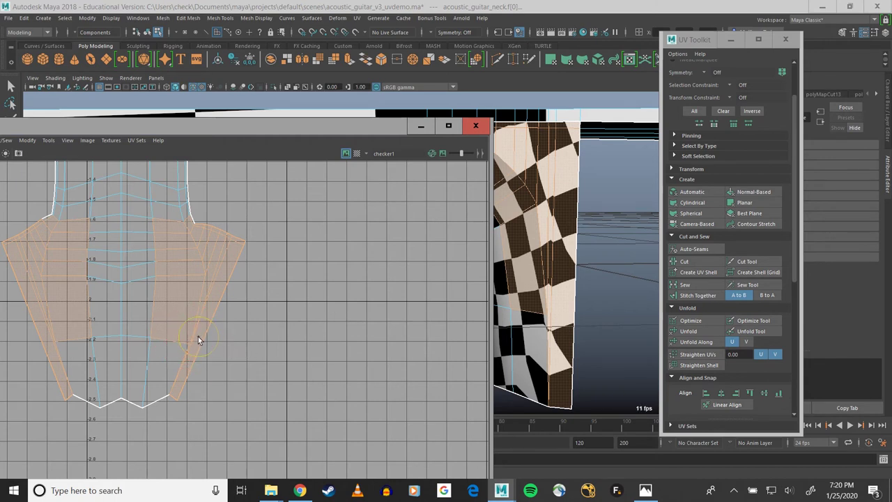
Switch to UV selection and shift the UV near the lower right side of the heel slightly inward
right_click(186, 333)
right_click_drag(187, 337, 225, 243)
left_click(537, 358)
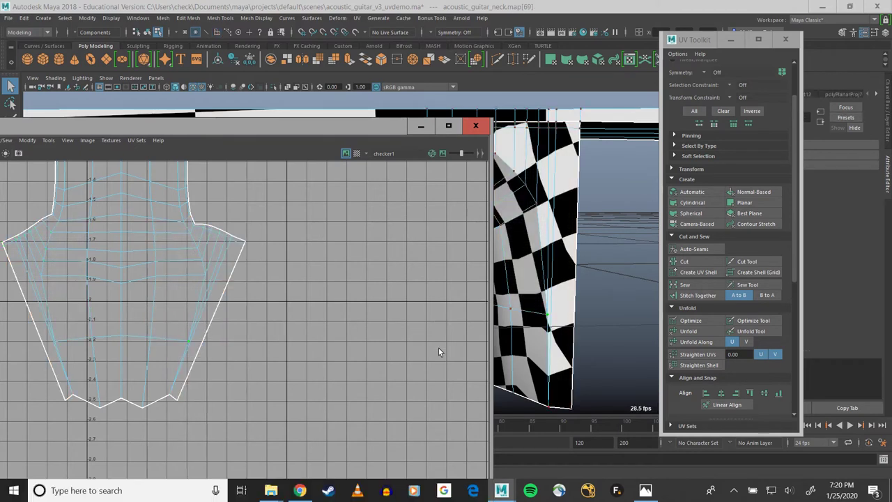
key("w")
left_click_drag(223, 342, 227, 342)
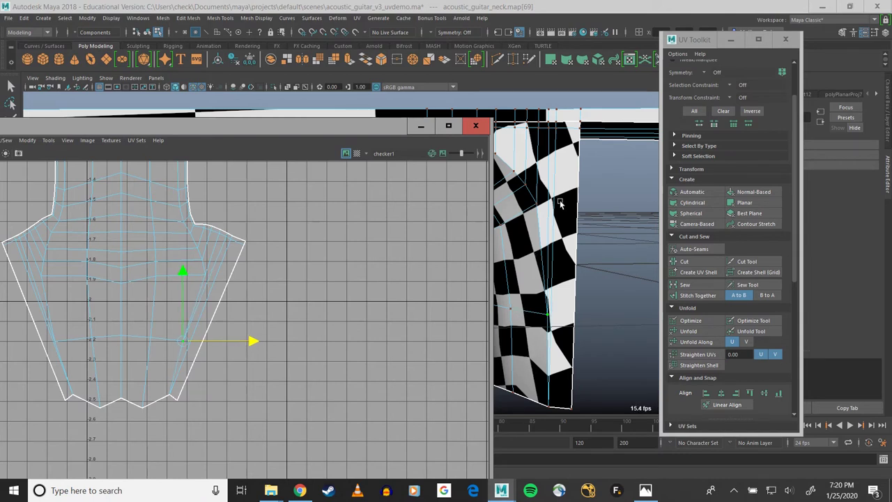
Select the whole neck shell and scale it down to roughly the height of the checker tile
scroll(566, 200, "down", 8)
mouse_move(542, 204)
left_mouse_down("alt")
mouse_move(557, 205)
mouse_move(528, 204)
left_mouse_up("alt")
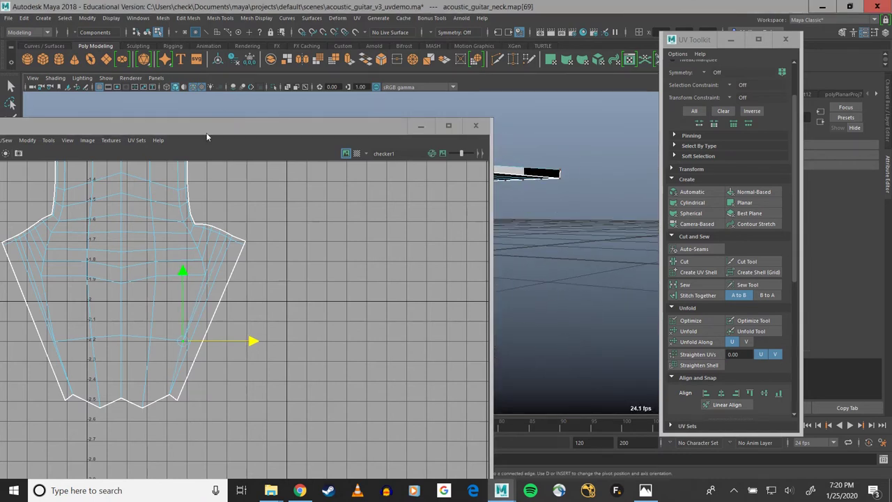
left_click_drag(206, 132, 702, 115)
left_click_drag(293, 202, 326, 270, "alt")
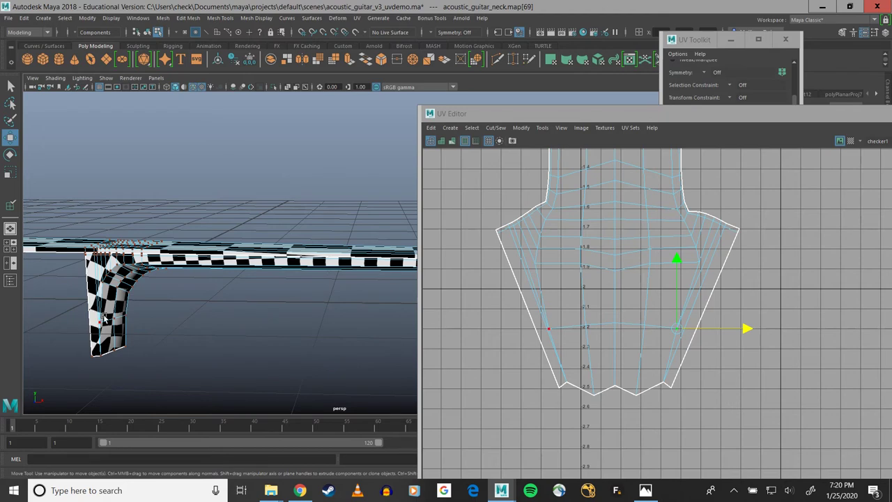
scroll(648, 239, "down", 8)
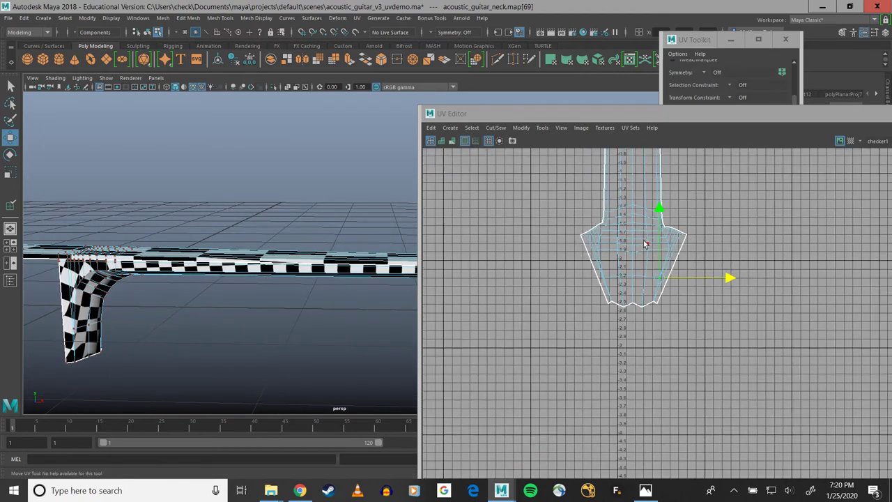
scroll(674, 273, "down", 4)
right_click_drag(578, 286, 570, 277)
left_click(570, 275)
scroll(285, 298, "down", 4)
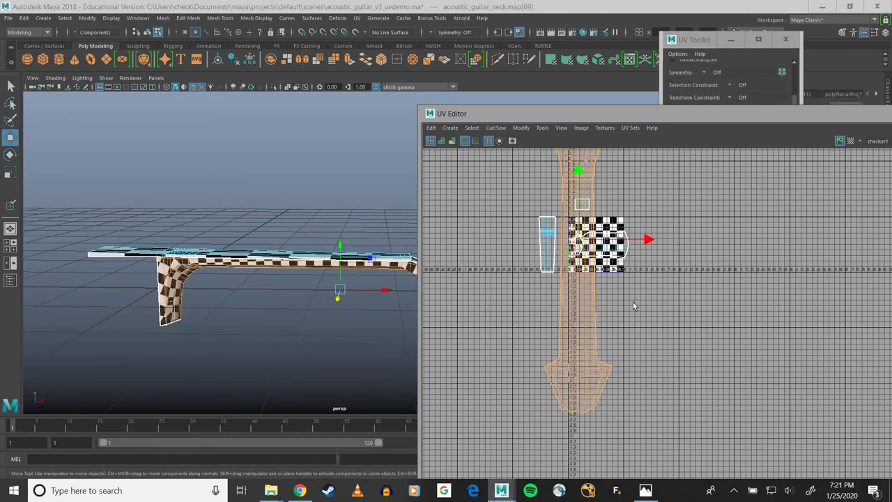
key("r")
left_click_drag(578, 240, 522, 205)
Examine the checker pattern on the neck model and compare the relative sizes of its UV shells
left_click_drag(233, 243, 248, 279, "alt")
middle_click_drag(249, 279, 57, 209, "alt")
left_click_drag(243, 241, 221, 205, "alt")
right_click_drag(221, 205, 302, 194, "alt")
left_click_drag(301, 194, 204, 219, "alt")
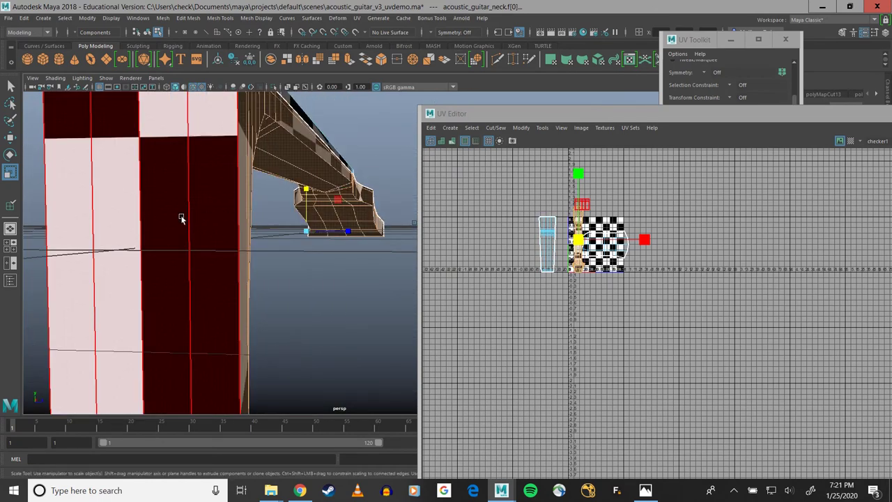
scroll(348, 246, "up", 6)
scroll(473, 237, "up", 1)
scroll(628, 238, "up", 4)
scroll(627, 237, "up", 6)
scroll(630, 255, "down", 3)
scroll(753, 246, "down", 2)
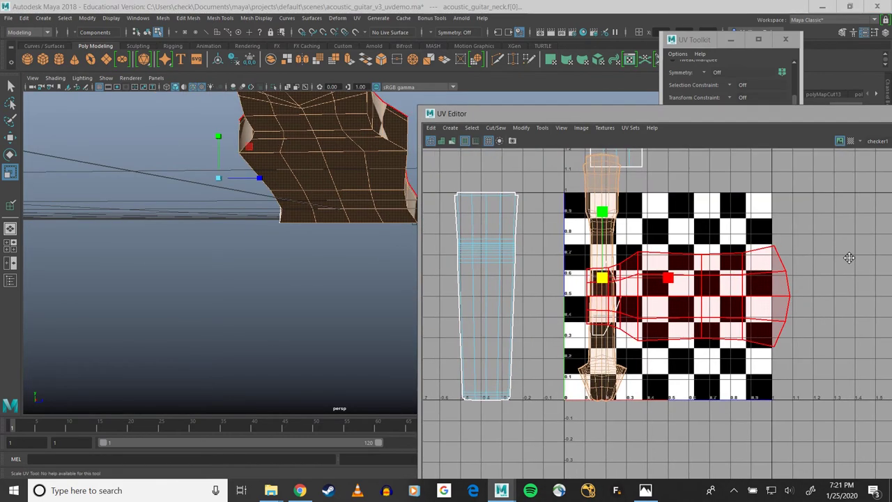
scroll(492, 284, "down", 3)
middle_click_drag(492, 284, 527, 279, "alt")
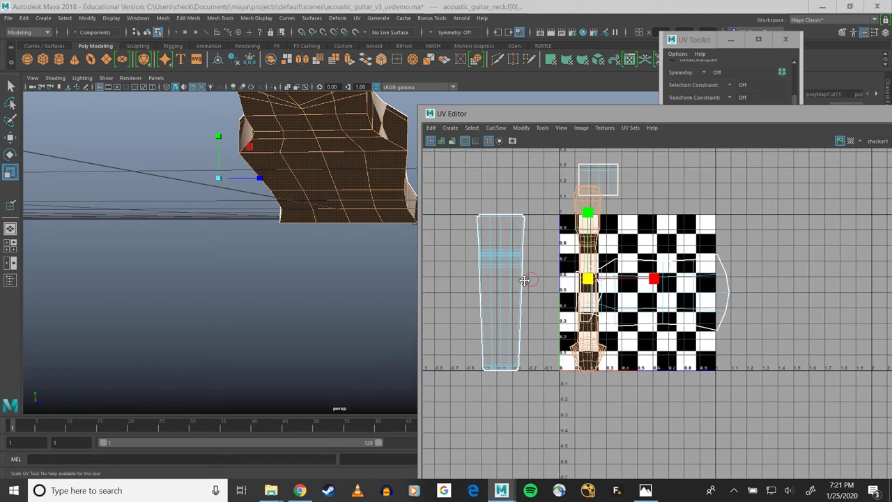
left_click_drag(264, 245, 180, 239, "alt")
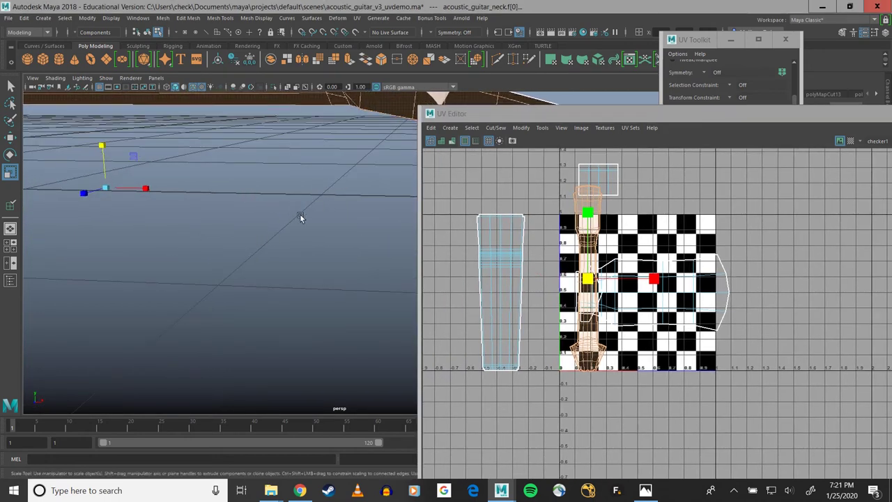
left_click_drag(255, 194, 301, 185, "alt")
scroll(677, 250, "up", 2)
Select all of the neck's UV shells and gather them with Gather Shells
left_click(631, 339)
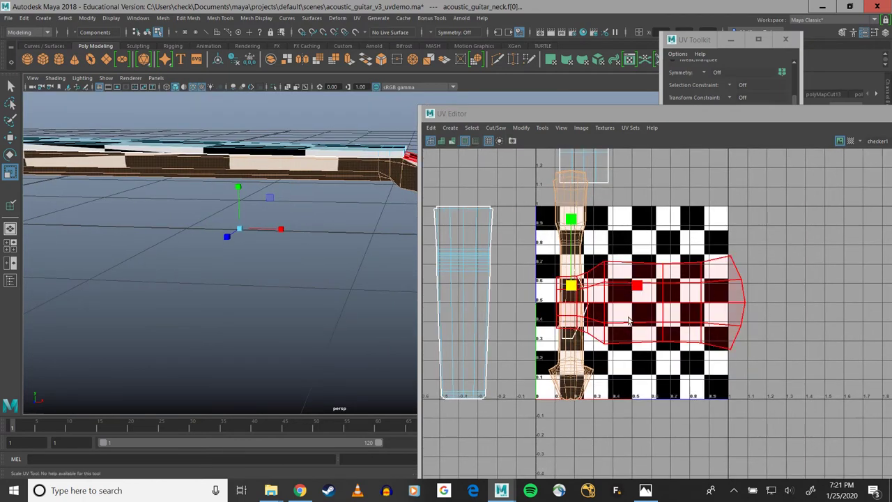
key("w")
scroll(585, 299, "down", 2)
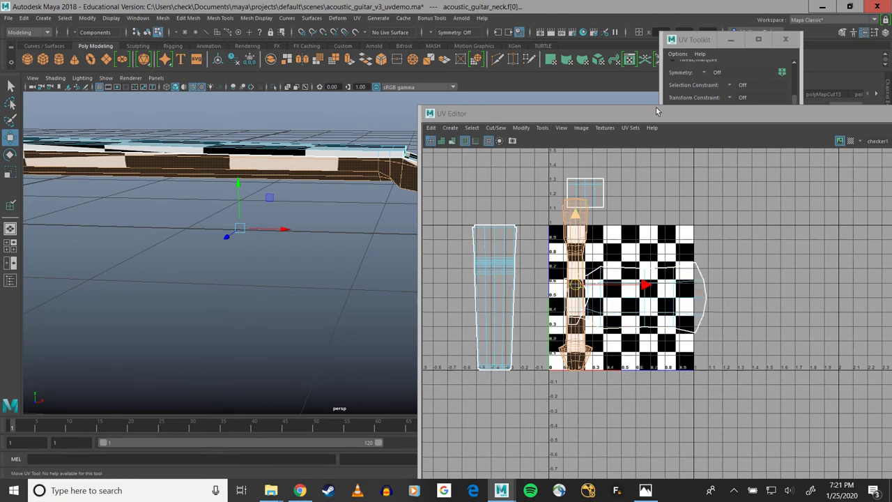
left_click_drag(618, 115, 308, 111)
scroll(706, 413, "down", 4)
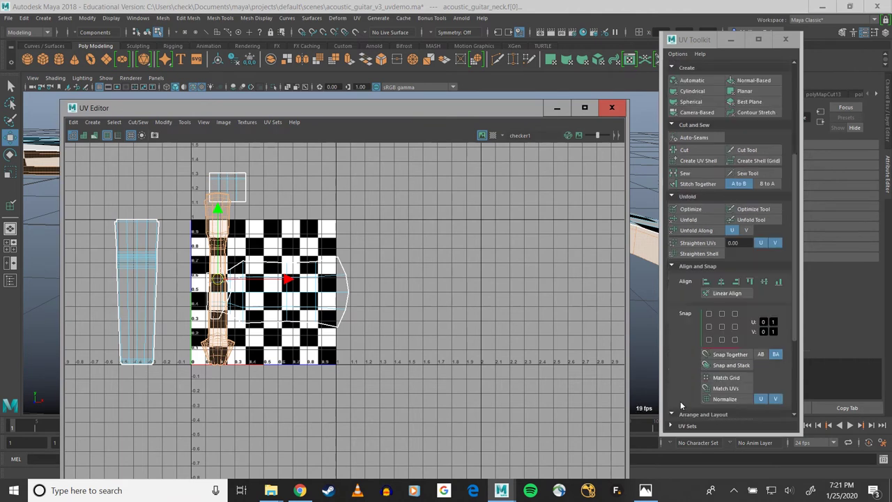
scroll(689, 340, "down", 2)
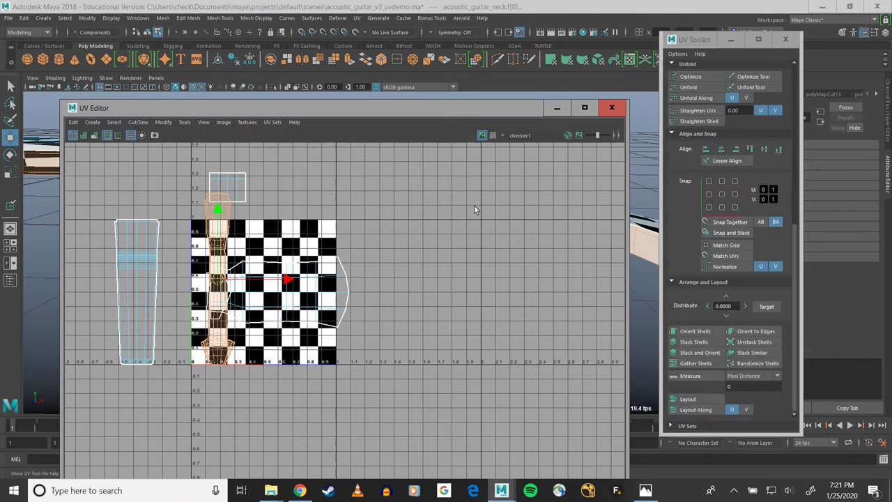
left_click(392, 265)
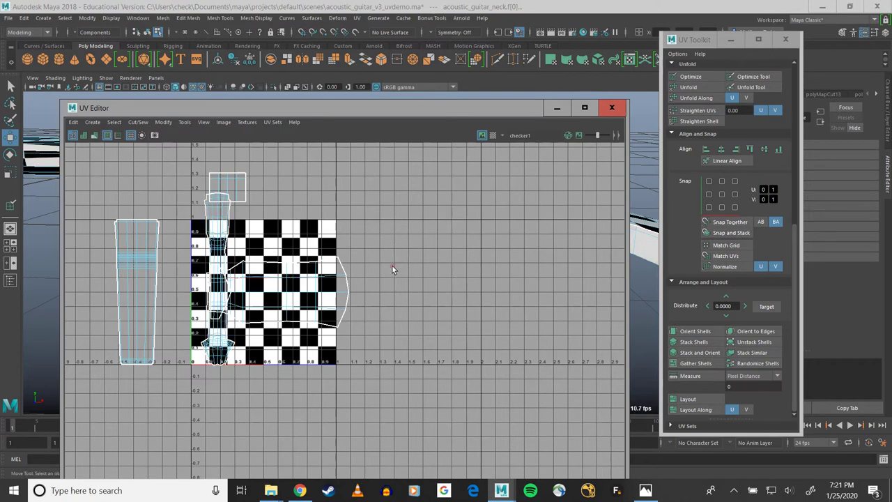
left_click(686, 364)
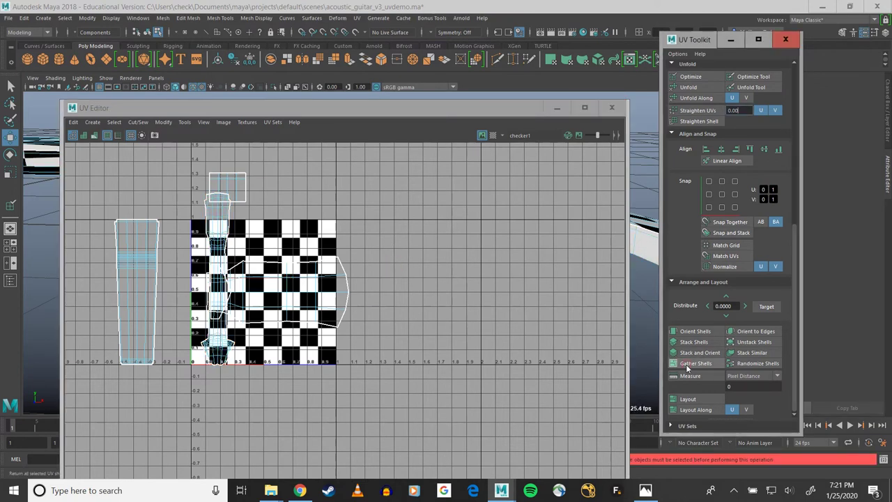
scroll(153, 211, "down", 2)
left_click_drag(111, 183, 325, 361)
left_click(695, 364)
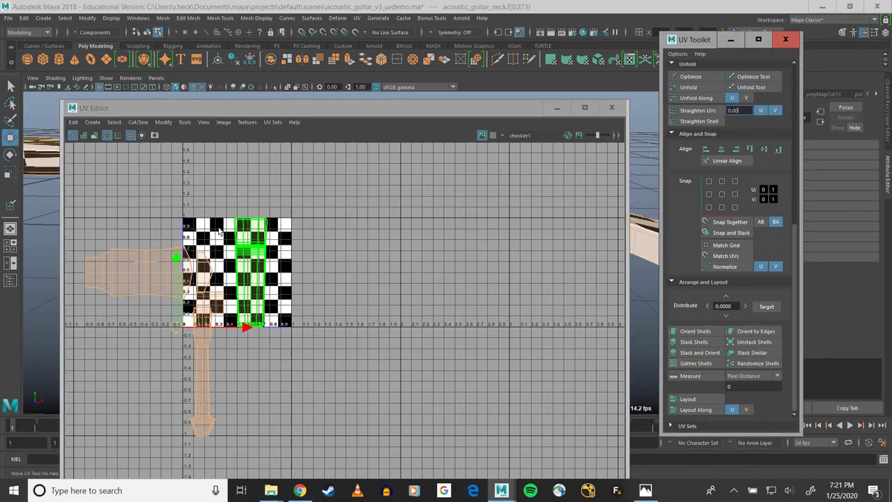
Move the small rectangular shell into the upper left corner of the 0 to 1 UV tile
scroll(218, 235, "up", 5)
middle_click_drag(218, 235, 439, 194, "alt")
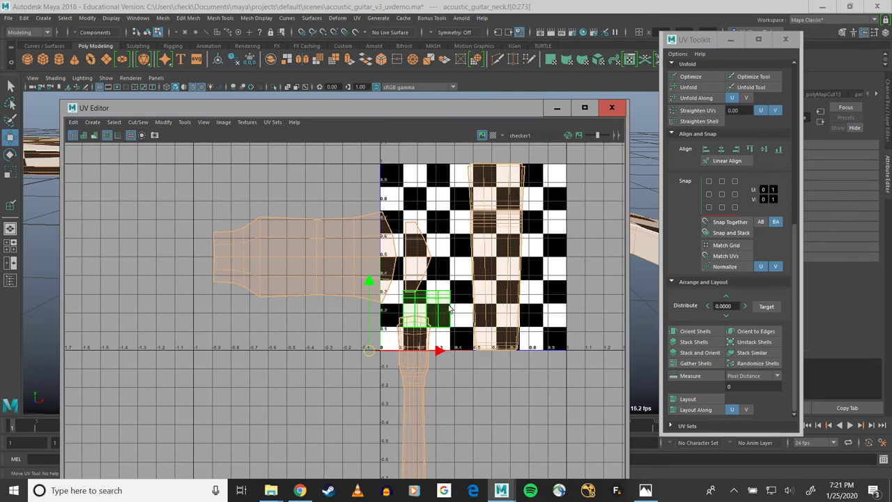
left_click(424, 307)
left_click_drag(432, 309, 416, 183)
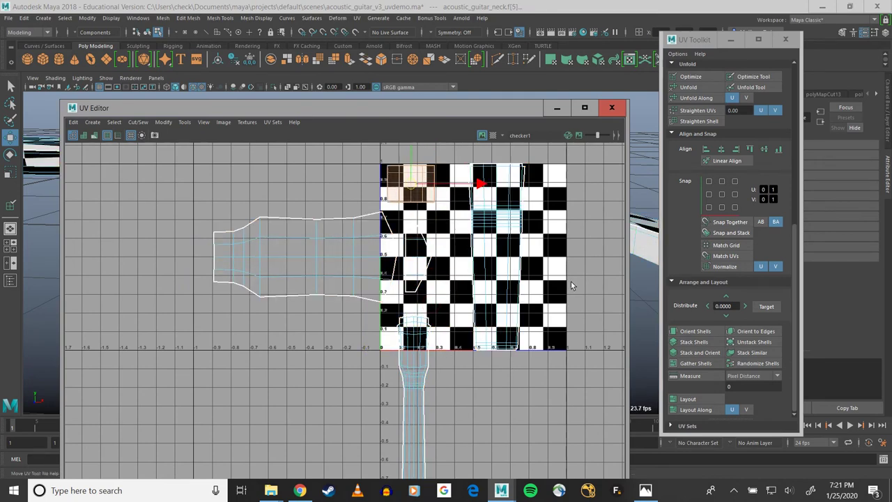
Select all the shells and pack them into the 0 to 1 UV tile with Layout
scroll(539, 303, "down", 3)
left_click_drag(339, 182, 579, 432)
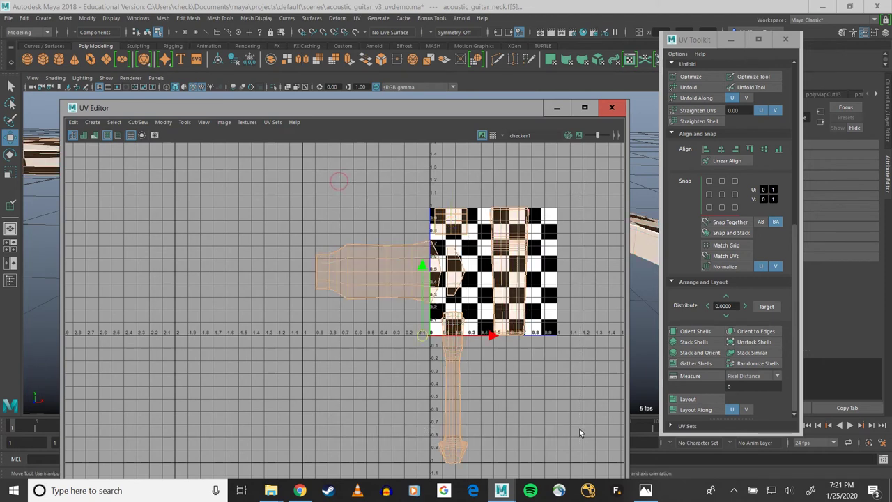
left_click(697, 398)
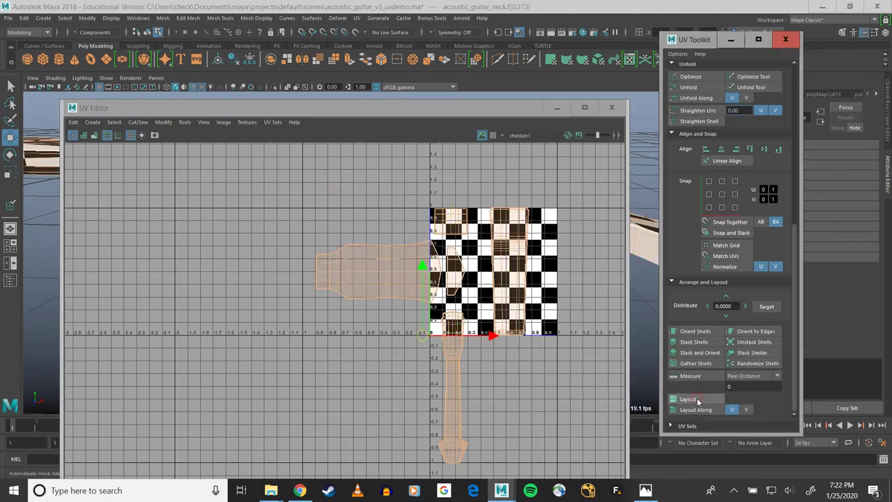
left_click(698, 398)
scroll(558, 312, "up", 5)
middle_click_drag(410, 223, 446, 307, "alt")
scroll(446, 306, "down", 2)
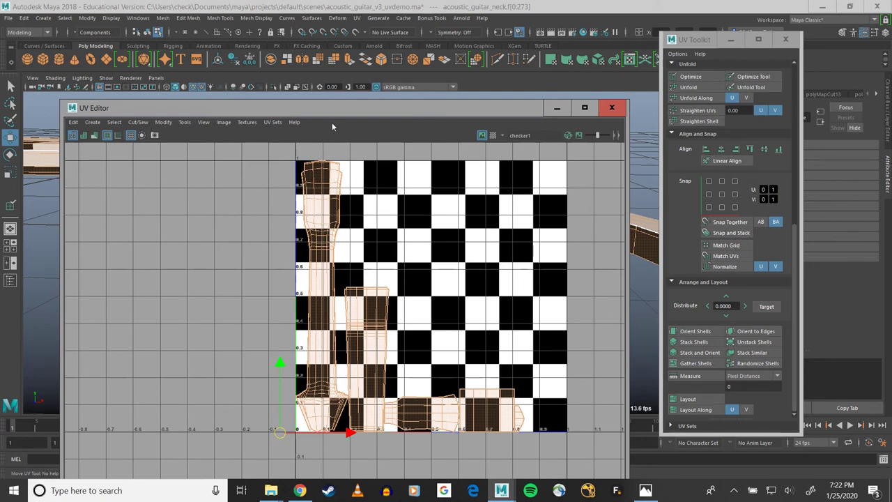
left_click_drag(319, 100, 443, 66)
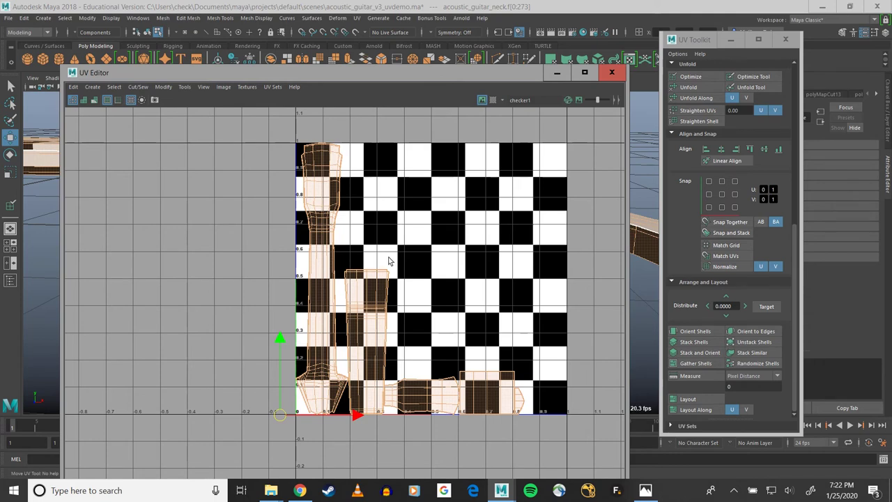
left_click_drag(370, 73, 640, 65)
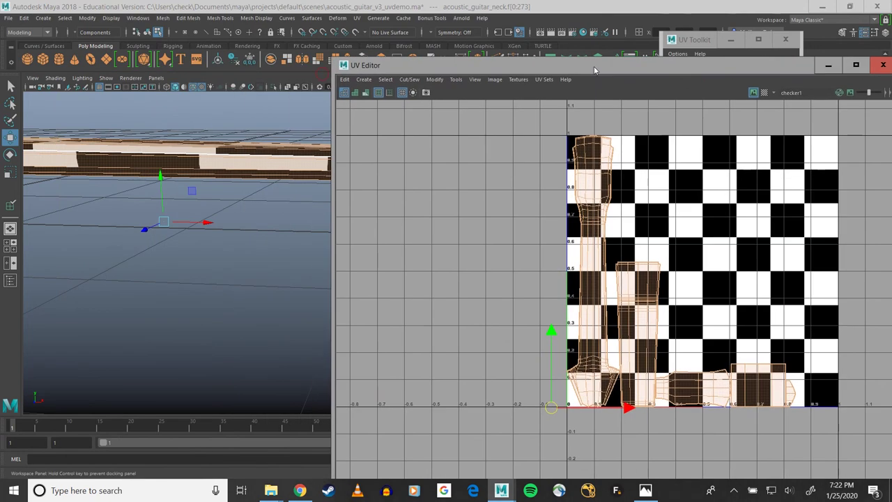
Scale up the fretboard shell and place it beside the neck shell, filling the height above the headstock shell
left_click(652, 294)
key("r")
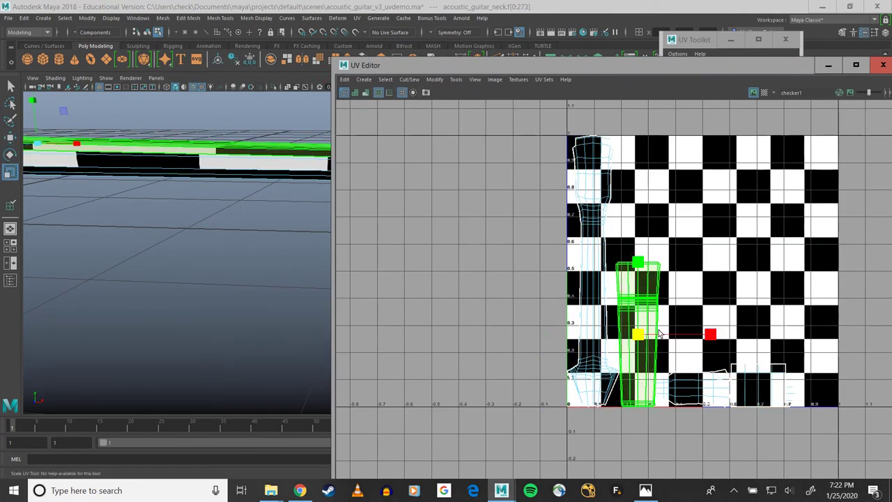
left_click_drag(640, 336, 654, 257)
key("w")
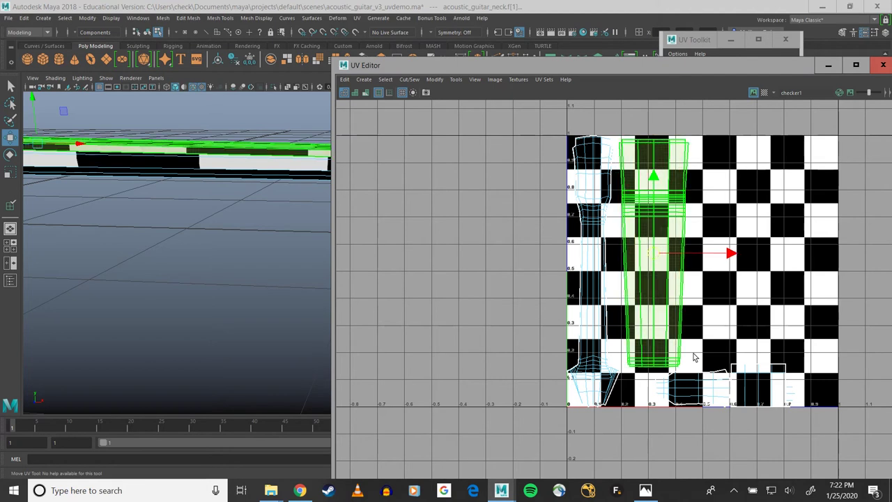
Move the headstock shell into the open area of the 0 to 1 tile, rotate it upright and straighten it with Orient Shells
left_click(728, 380)
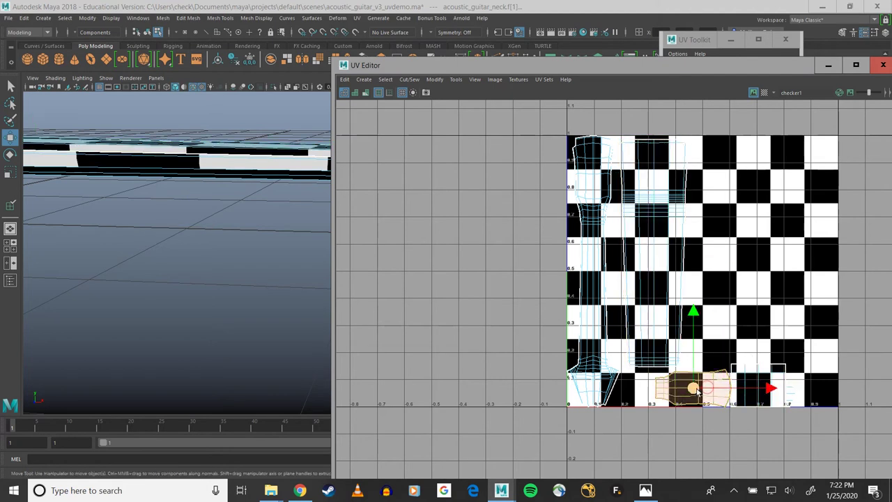
left_click_drag(693, 384, 764, 237)
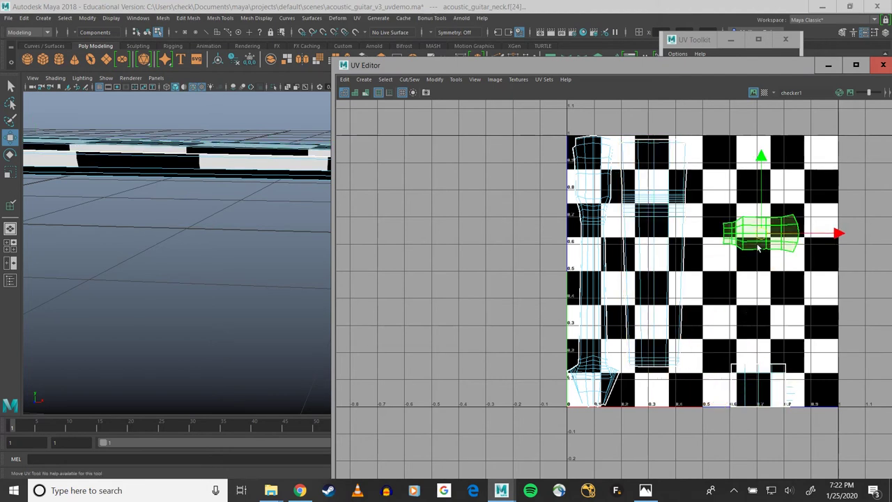
left_click_drag(667, 64, 371, 106)
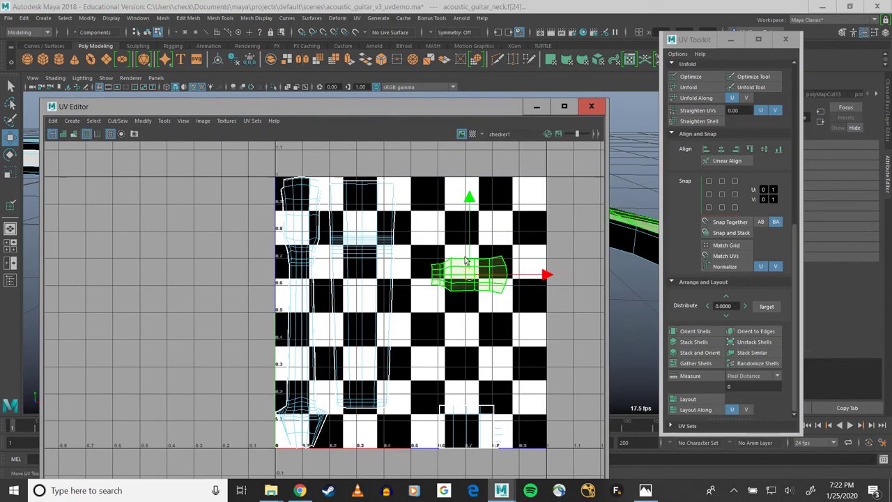
key("e")
left_click_drag(538, 249, 431, 180)
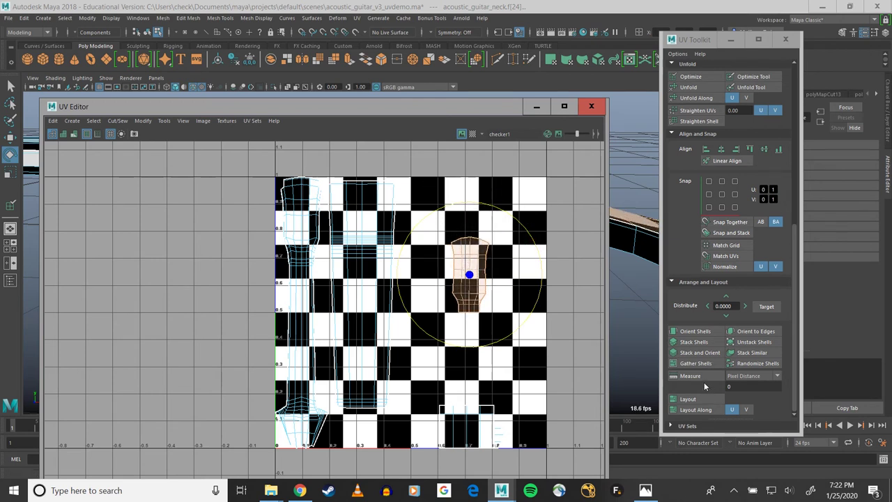
left_click(695, 331)
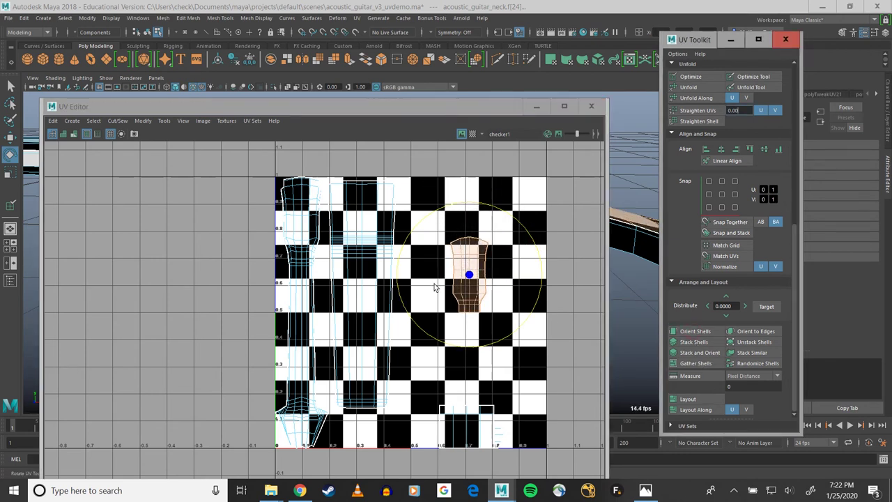
Scale up the upright headstock shell to fill most of the free space beside the fretboard shell
left_click(470, 286)
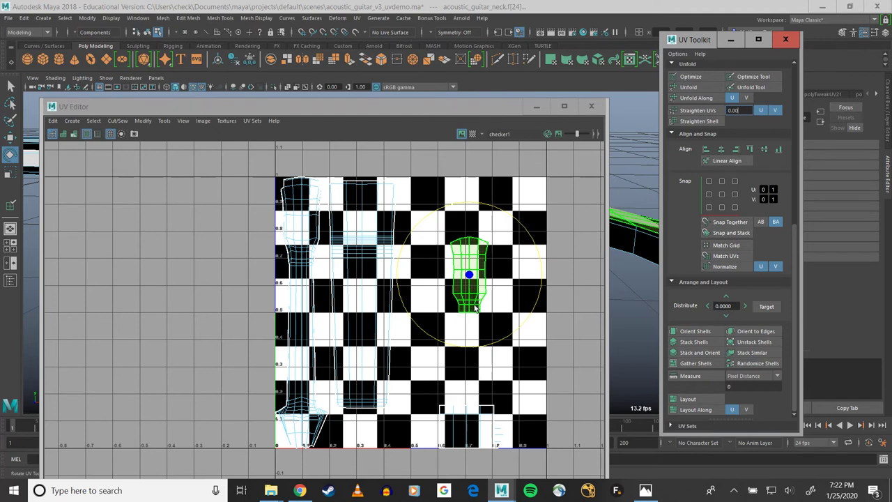
left_click(11, 173)
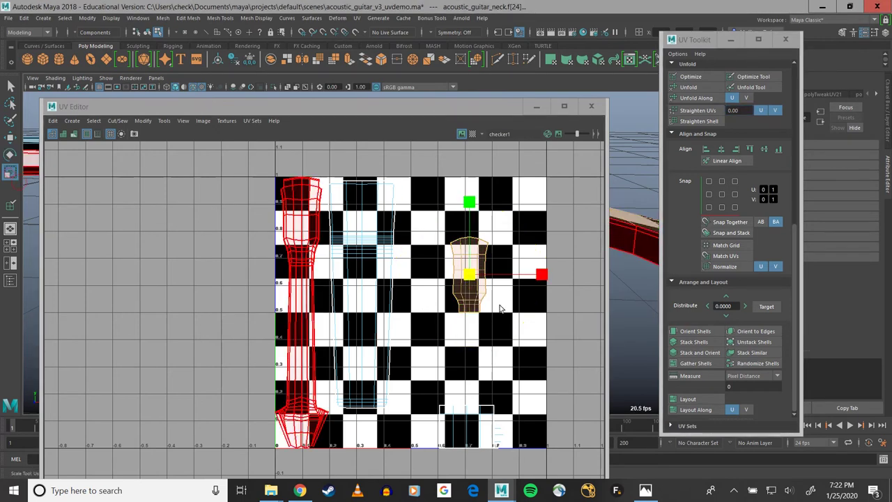
left_click_drag(469, 275, 582, 261)
Scale up the fretboard shell and move it to span the tile's full height between the neck and headstock shells
left_click(384, 299)
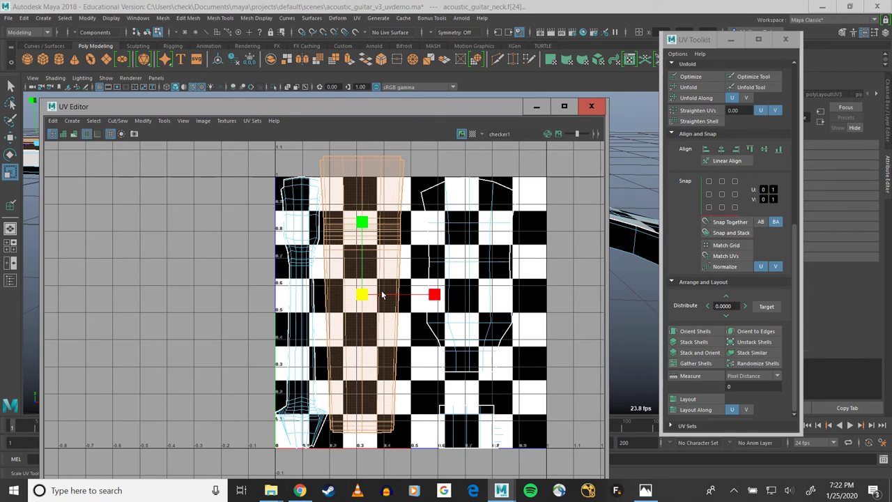
key("w")
left_click_drag(366, 291, 376, 312)
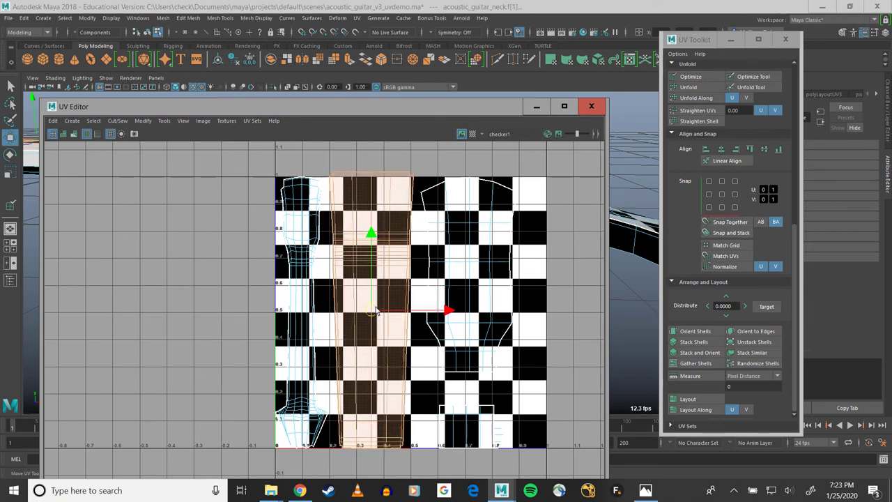
Normalize the fretboard shell along V only so that it fits the tile's height exactly
scroll(705, 317, "up", 2)
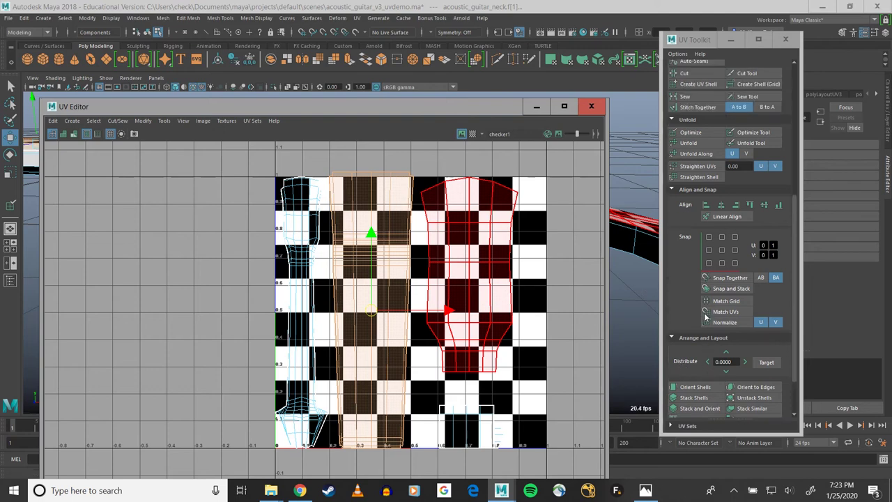
left_click(764, 325)
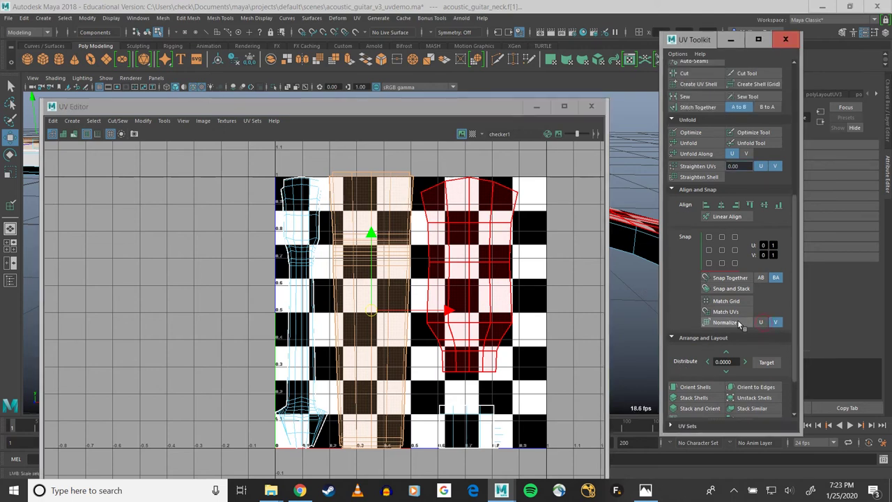
left_click(740, 325)
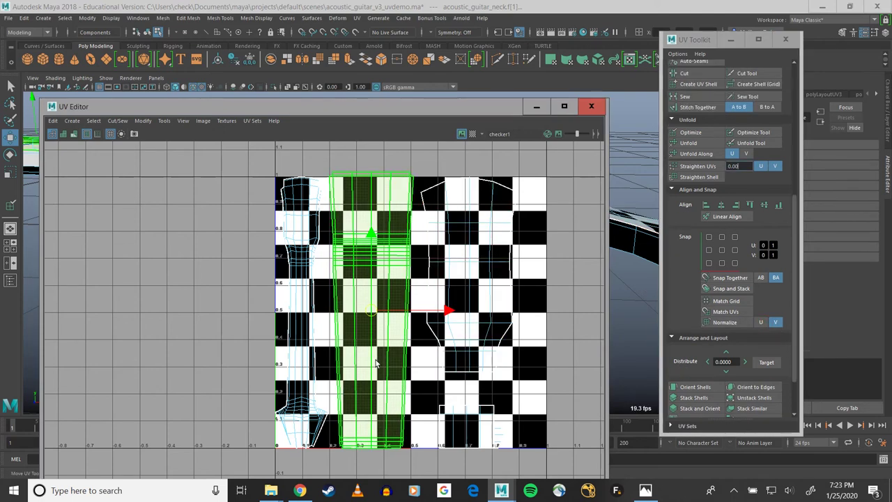
left_click(741, 325)
left_click(740, 325)
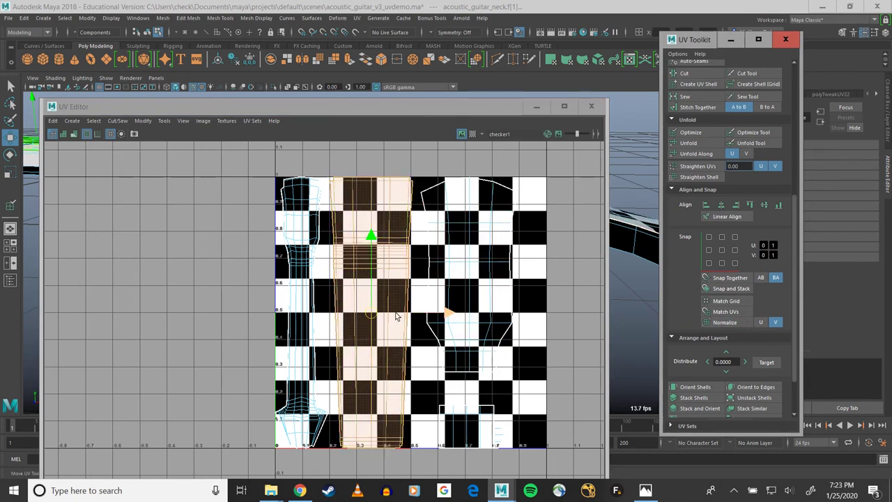
left_click(338, 191)
Enlarge the headstock shell slightly and shift it a little lower inside the tile
left_click(480, 301)
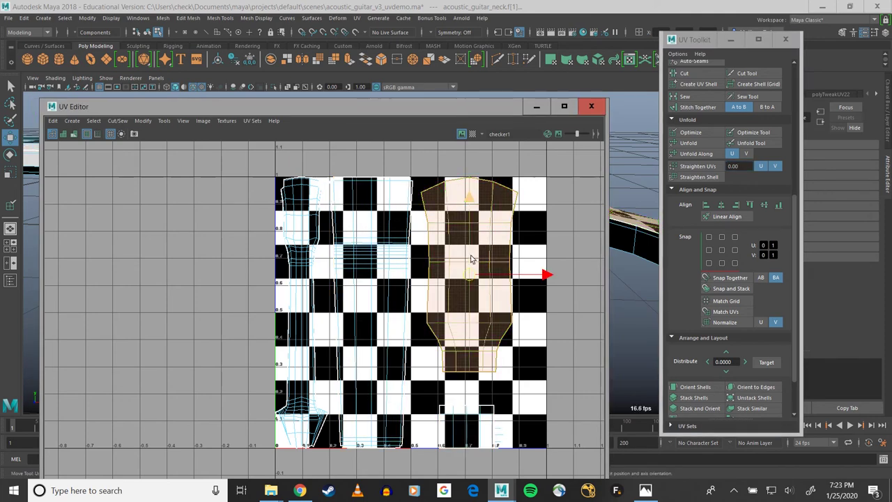
left_click_drag(471, 253, 476, 287)
key("r")
key("w")
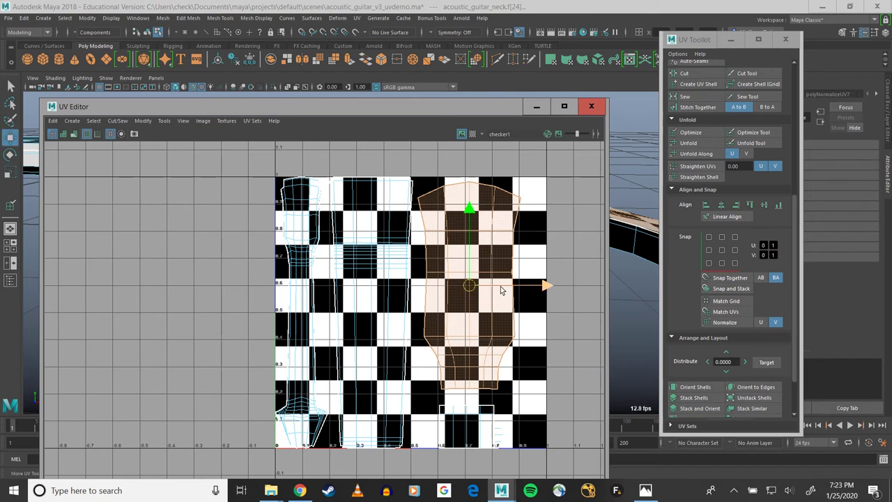
Scale up the small tapered shell and place it near the lower right corner of the 0 to 1 tile
left_click(500, 434)
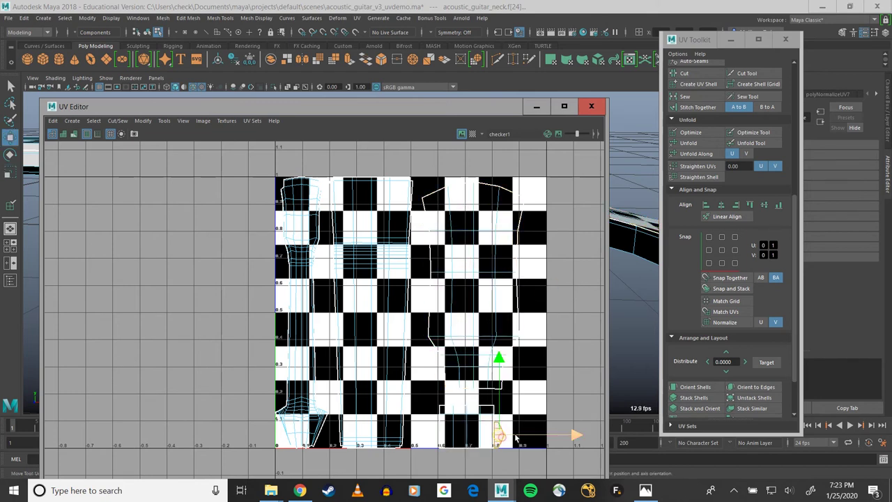
key("r")
left_click_drag(500, 434, 530, 412)
key("w")
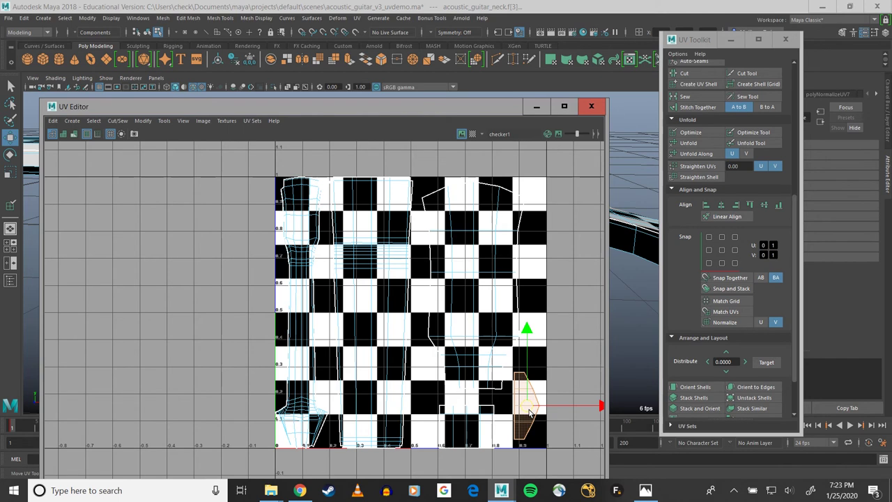
Flip the small tapered shell along U so that its narrow side faces the headstock shell
scroll(680, 308, "up", 5)
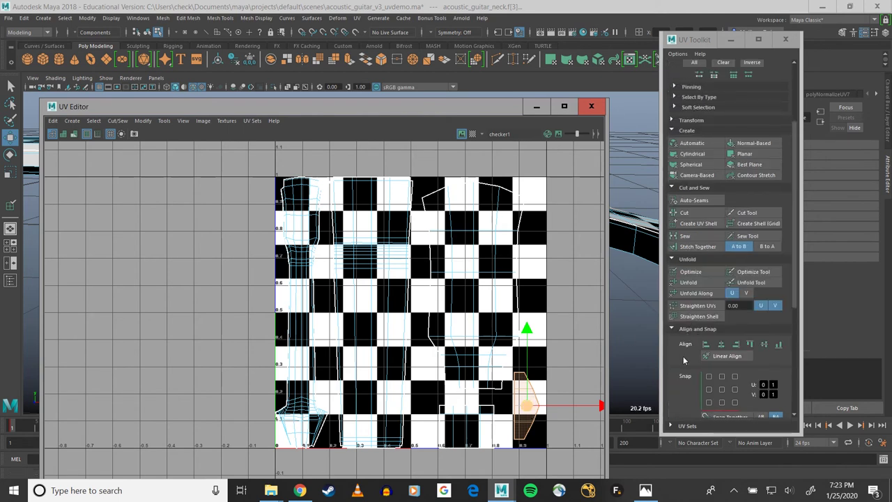
scroll(687, 358, "up", 3)
left_click(681, 203)
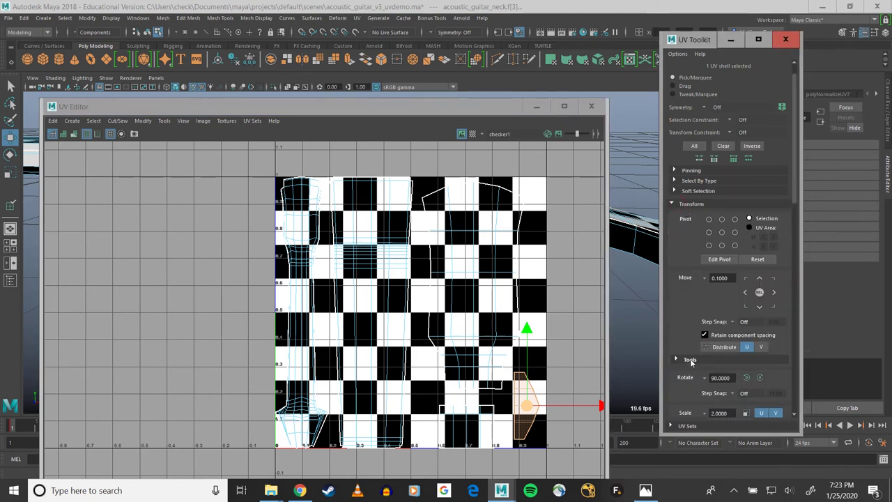
scroll(691, 360, "down", 4)
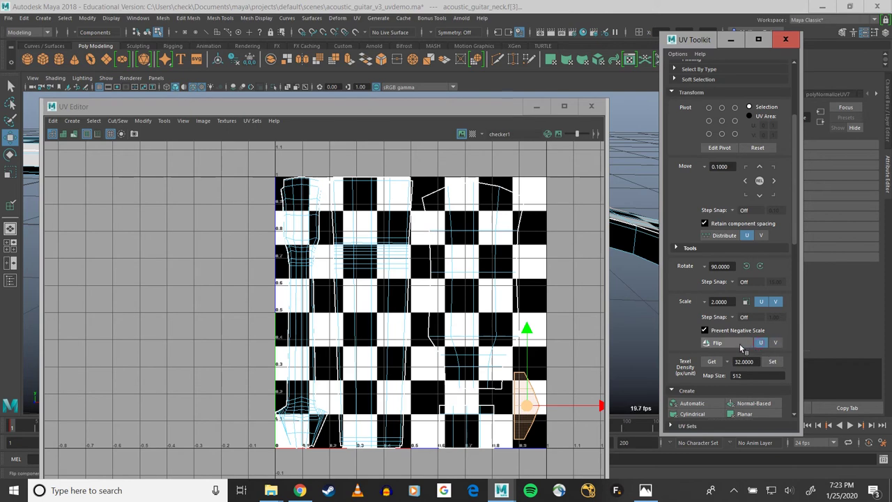
left_click(761, 343)
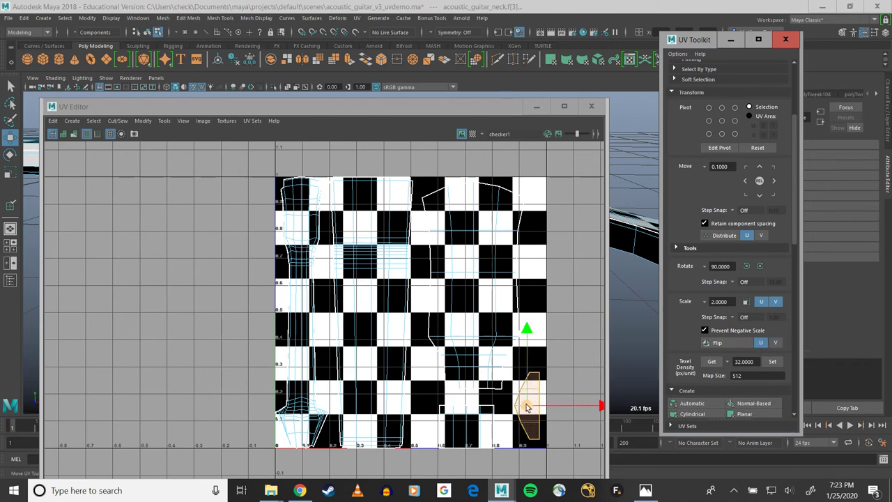
Scale the flipped tapered shell up a bit more and fit it against the tile's right edge
key("r")
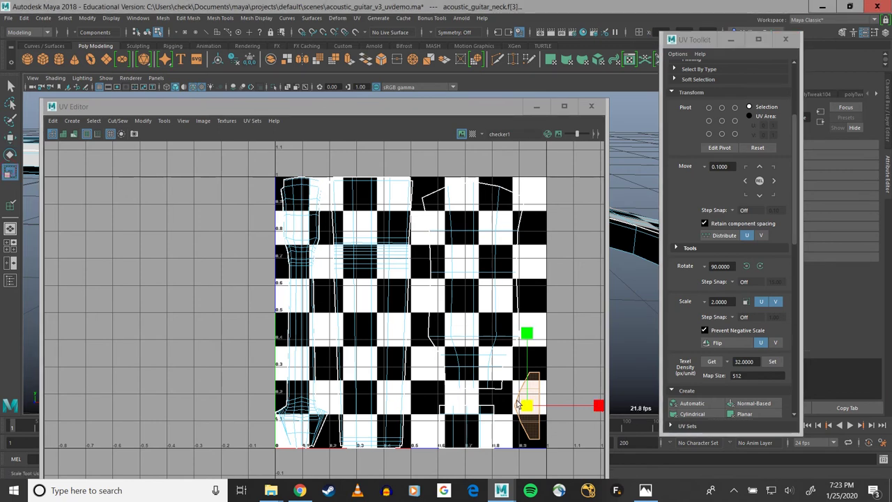
left_click_drag(524, 406, 532, 403)
key("w")
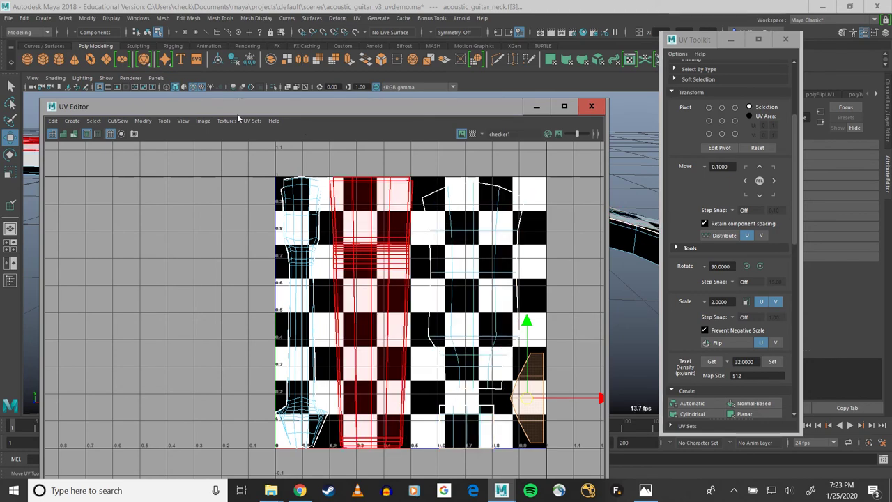
Select the flat back face of the neck heel in the viewport and unfold its rectangular UV shell
left_click_drag(237, 109, 606, 119)
scroll(685, 260, "down", 6)
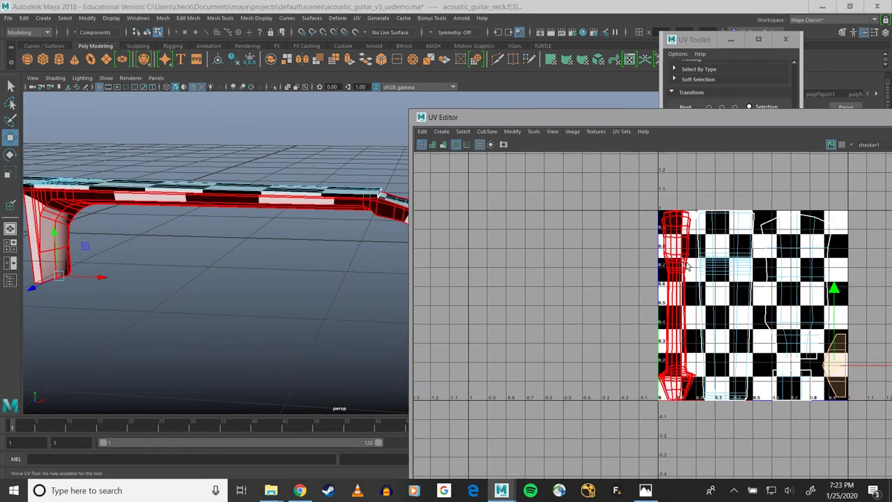
scroll(656, 213, "down", 1)
scroll(656, 213, "up", 5)
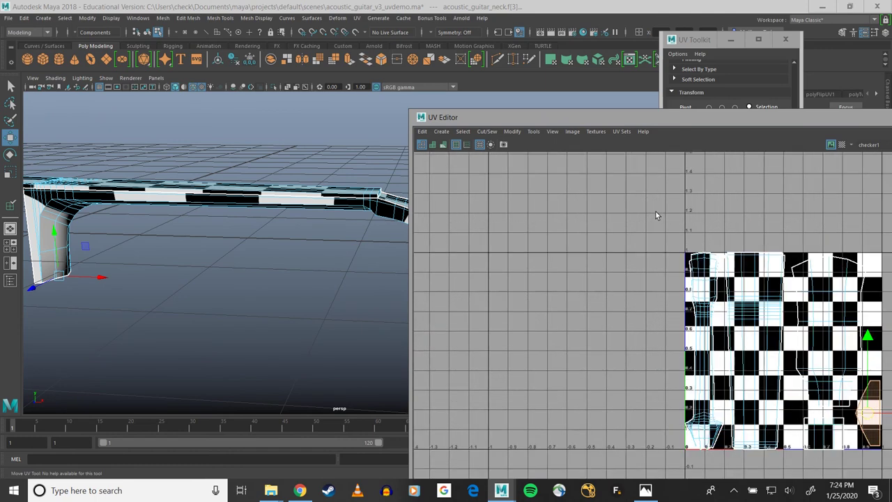
left_click_drag(159, 233, 259, 216, "alt")
left_click(298, 149)
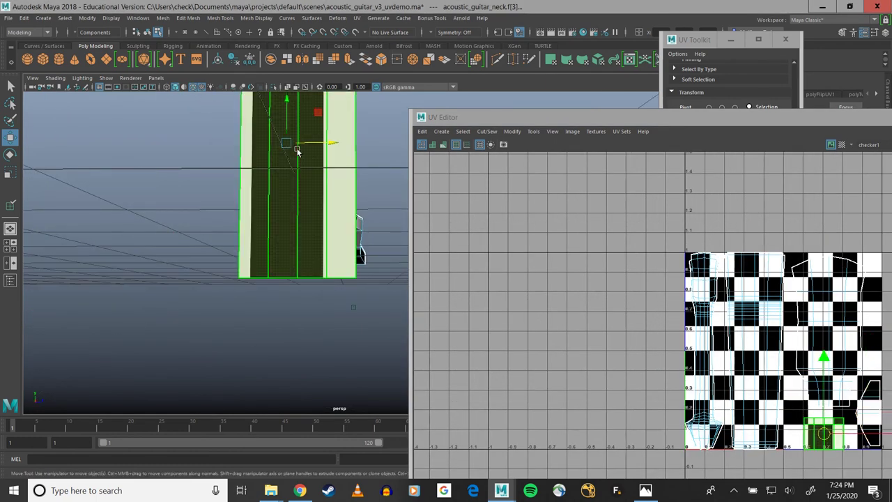
left_click_drag(364, 142, 300, 152, "alt")
left_click_drag(330, 370, 359, 329, "alt")
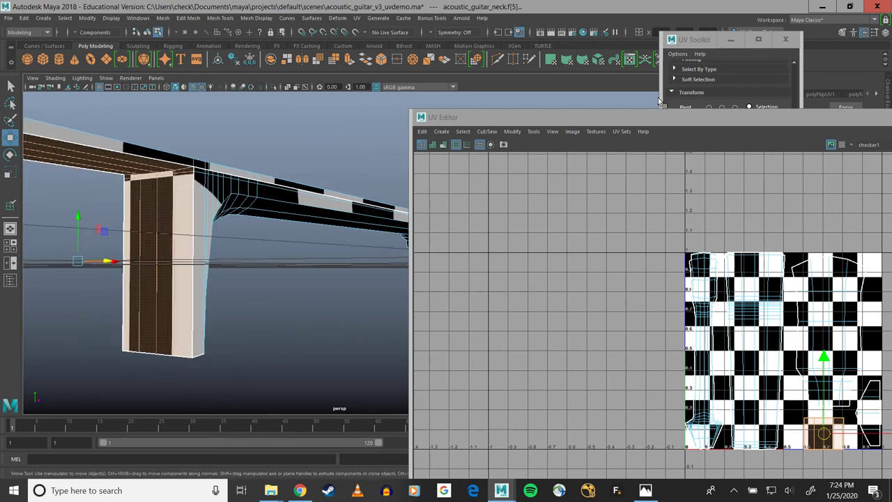
left_click_drag(638, 116, 286, 88)
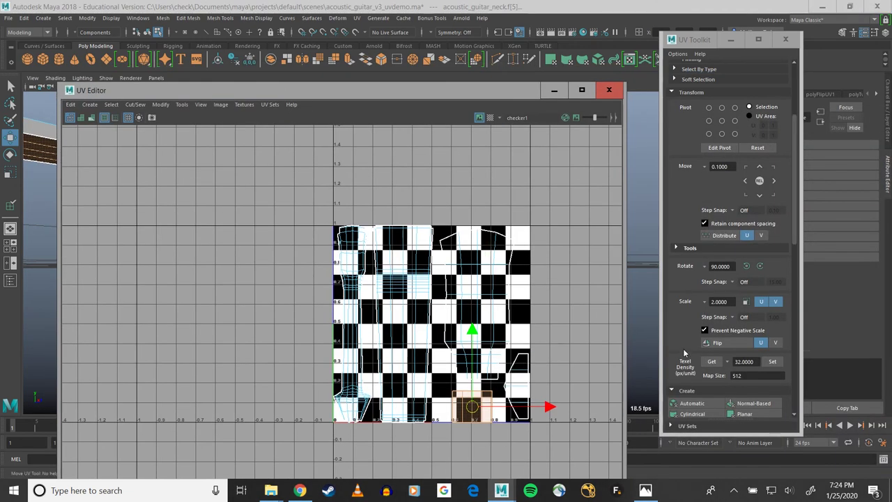
scroll(682, 347, "down", 5)
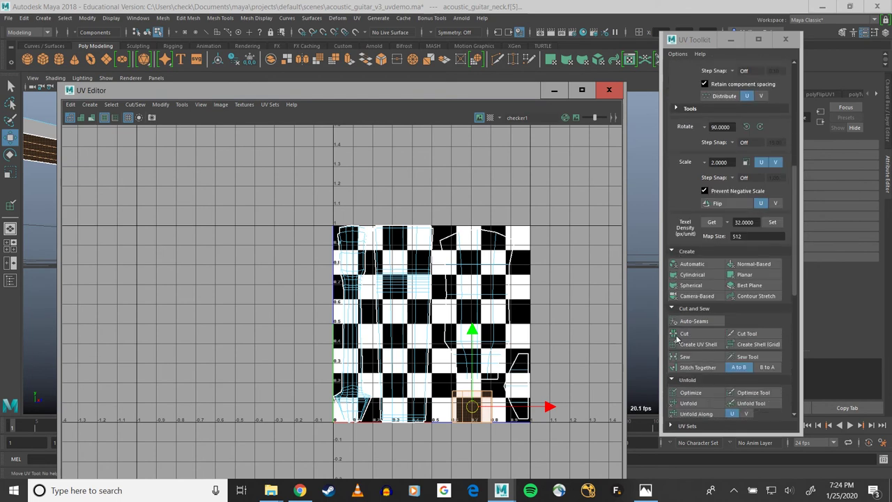
left_click(687, 404)
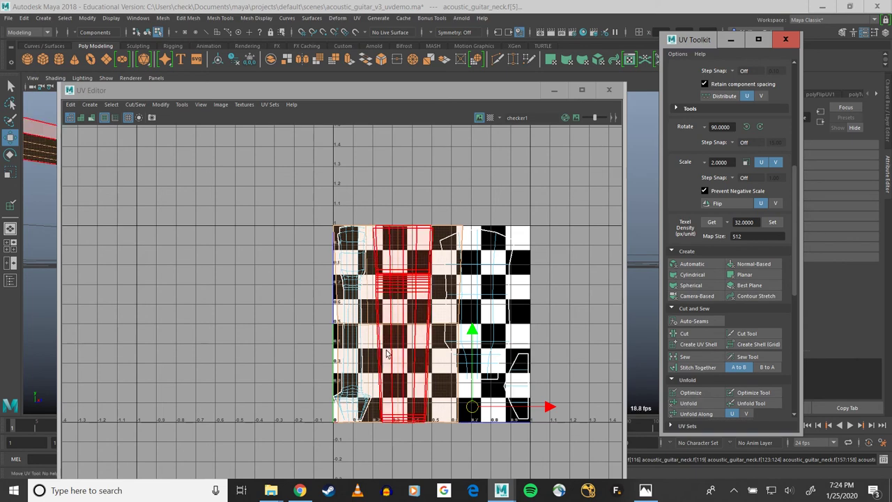
Scale the unfolded heel shell down to a small rectangle and place it near the tile's lower edge beside the fretboard shell
left_click(441, 400)
key("r")
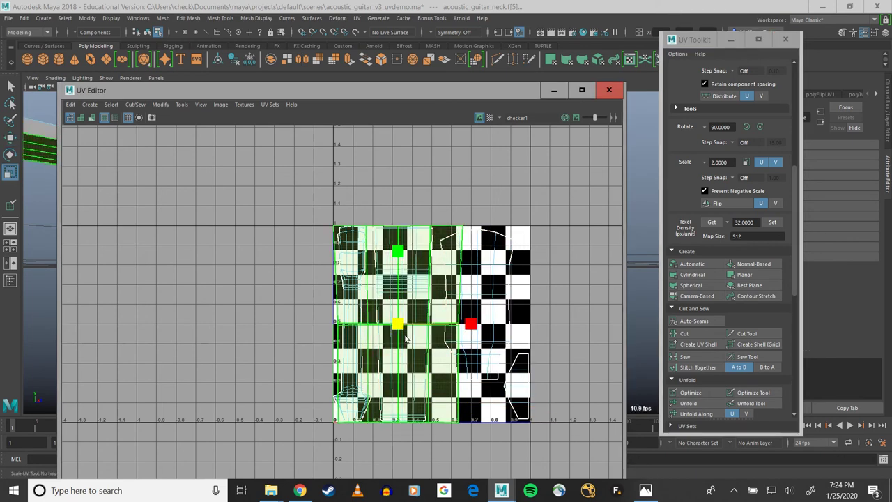
left_click_drag(397, 325, 343, 329)
left_click_drag(282, 93, 490, 93)
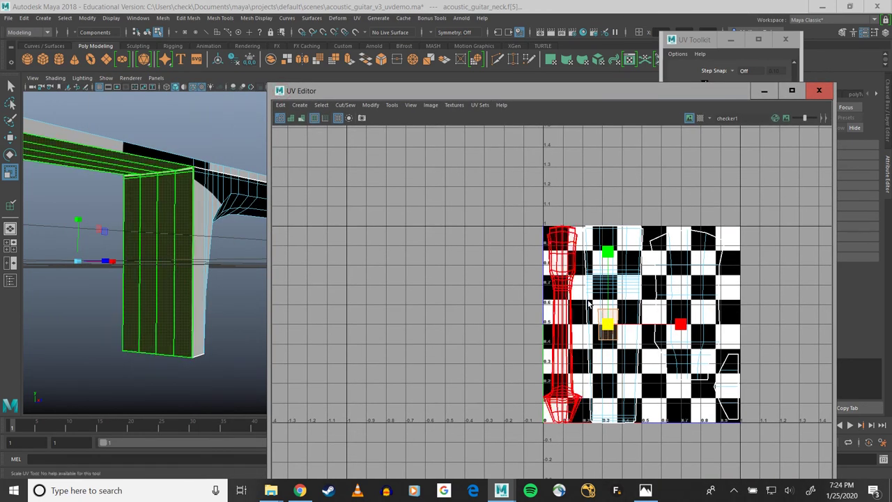
scroll(638, 363, "up", 3)
key("w")
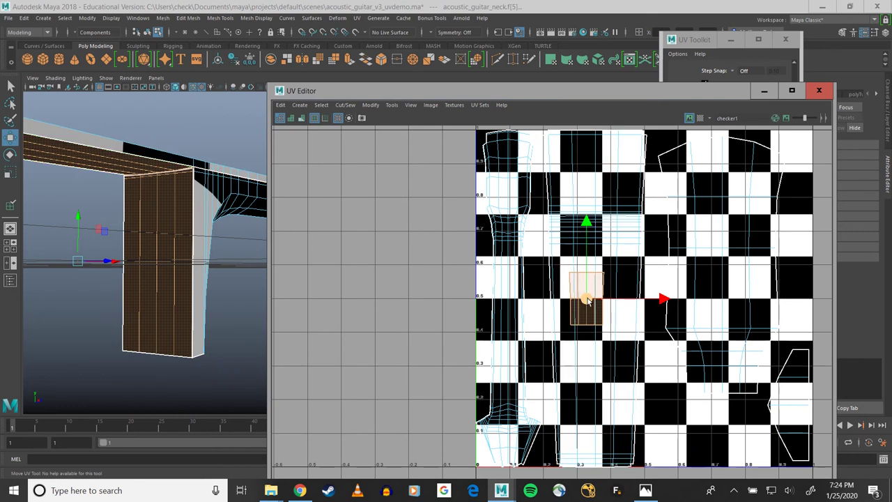
left_click_drag(588, 300, 667, 446)
key("r")
key("w")
Shift the headstock UV shell slightly along U toward the tile's right edge
left_click(718, 336)
key("r")
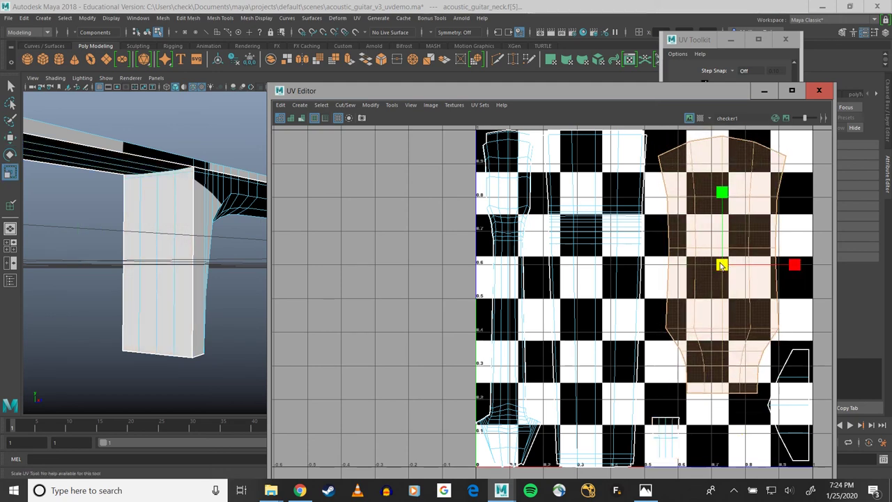
scroll(722, 265, "down", 3)
scroll(659, 299, "down", 2)
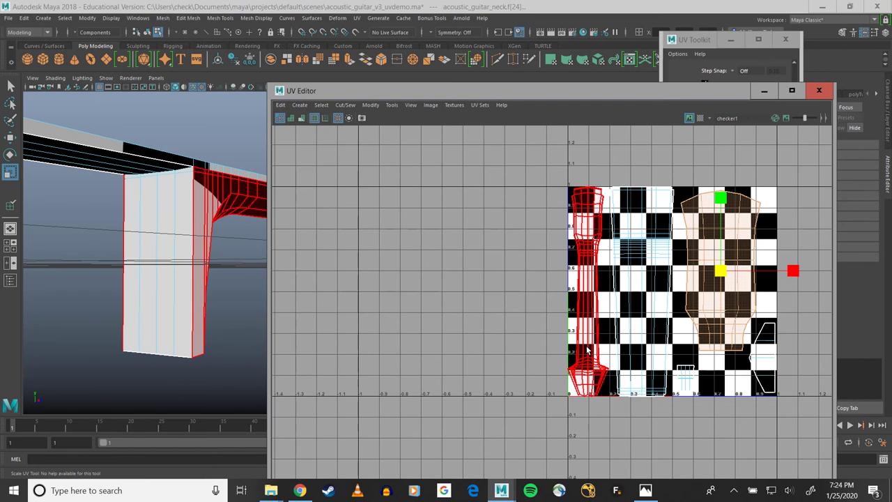
left_click_drag(170, 284, 143, 278, "alt")
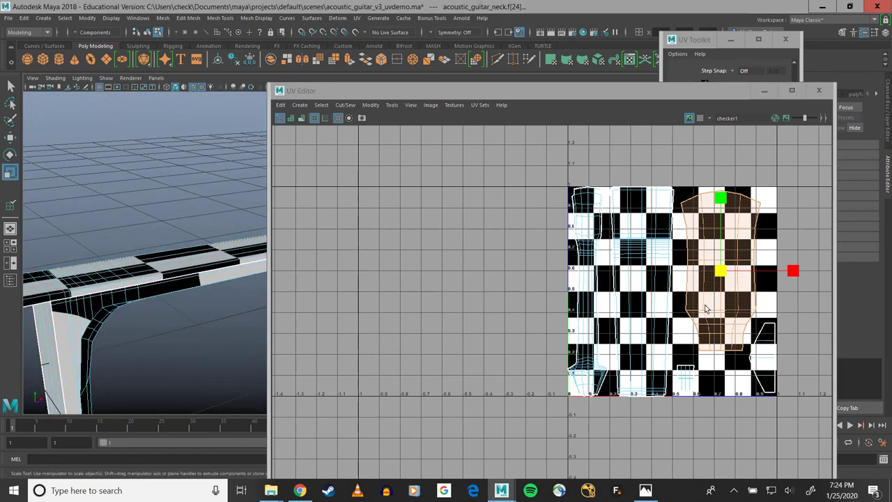
key("w")
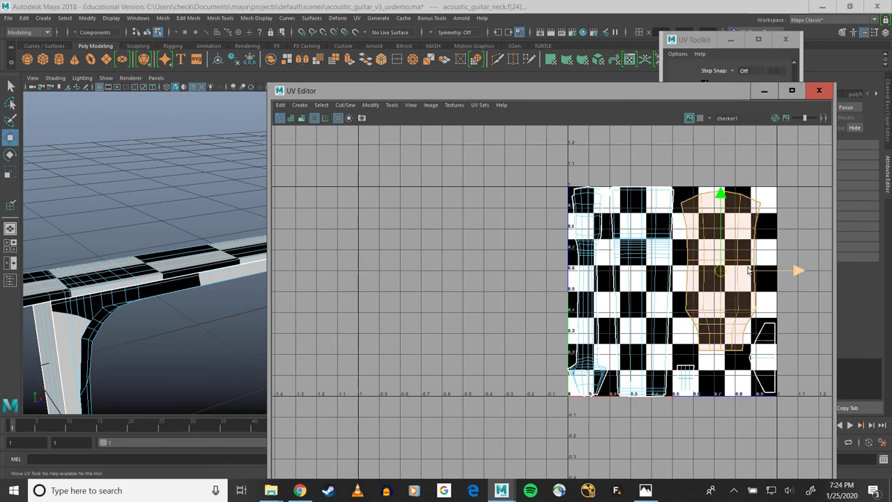
left_click_drag(755, 271, 761, 270)
Shift the fretboard shell and the small heel shell slightly along U to spread the shells out, and clear the selection
left_click(654, 303)
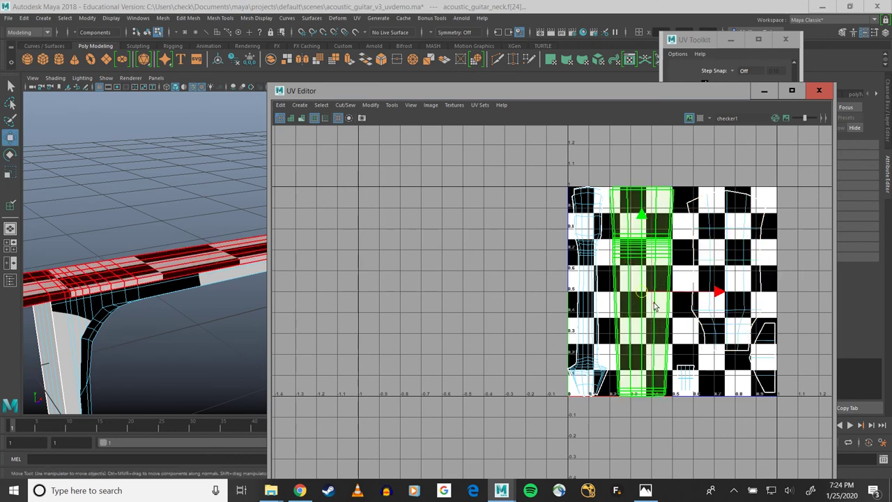
left_click_drag(700, 294, 710, 295)
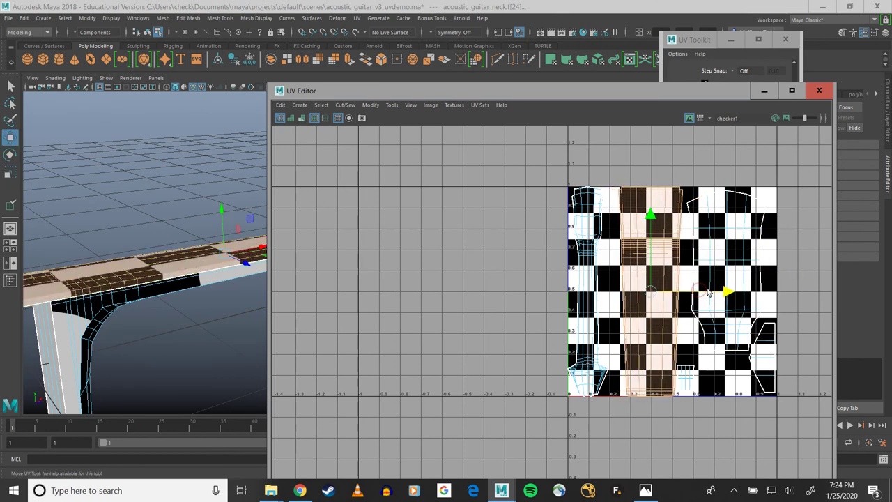
left_click(685, 383)
left_click_drag(718, 378, 731, 377)
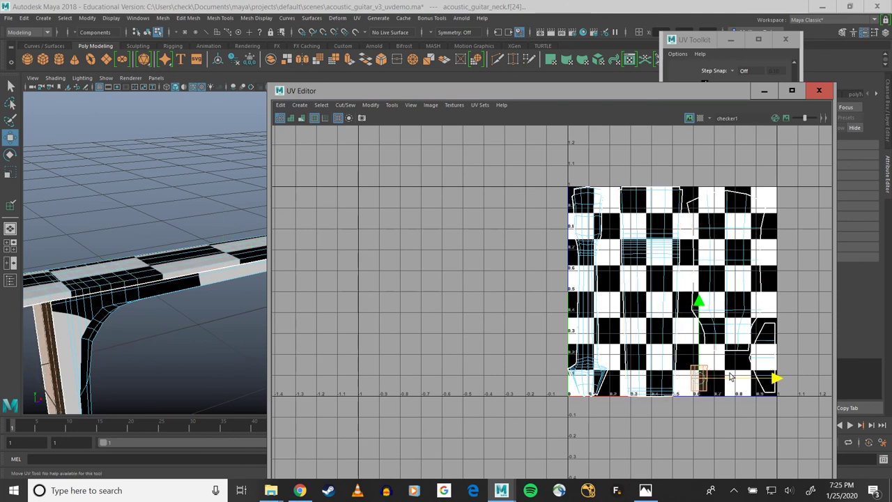
left_click(605, 322)
scroll(372, 280, "down", 1)
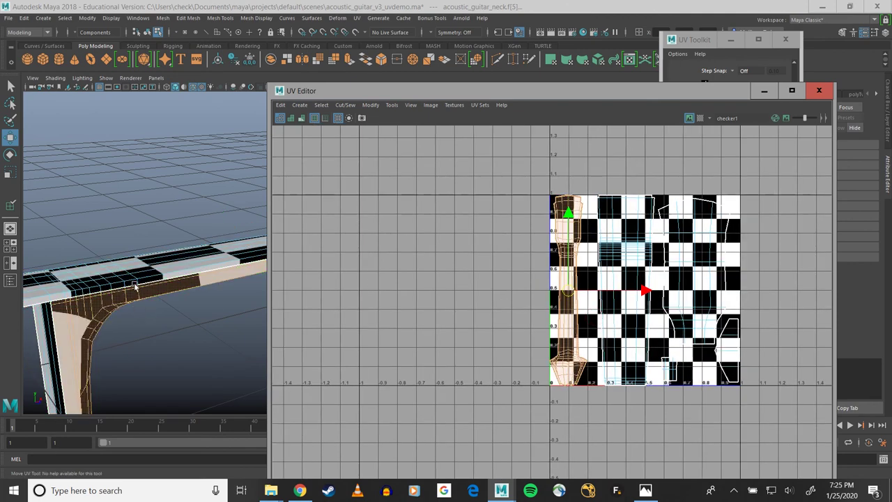
scroll(135, 287, "down", 5)
left_click_drag(147, 286, 207, 327, "alt")
left_click(211, 328)
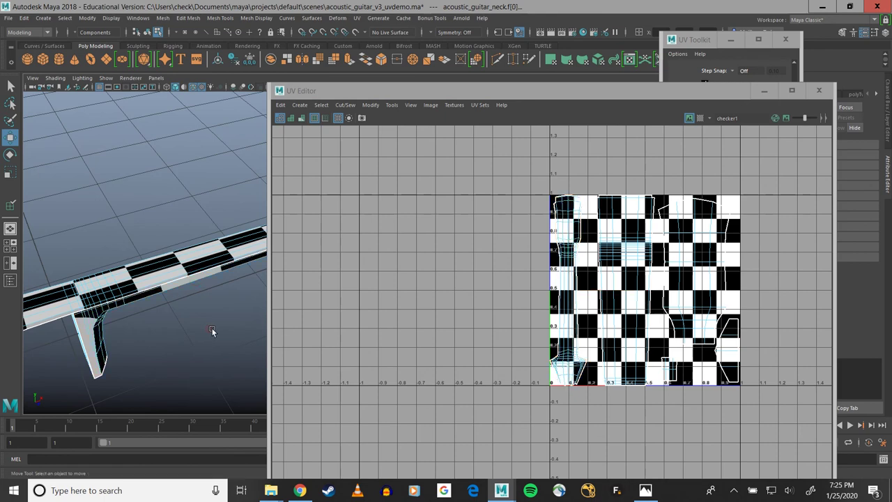
Close the UV Editor and UV Toolkit, and return the guitar neck to object selection mode
left_click(404, 99)
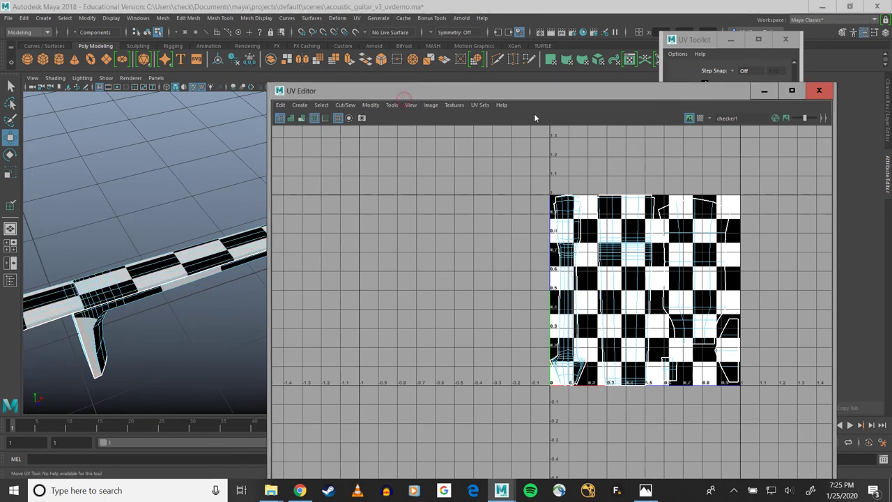
left_click_drag(453, 99, 476, 107)
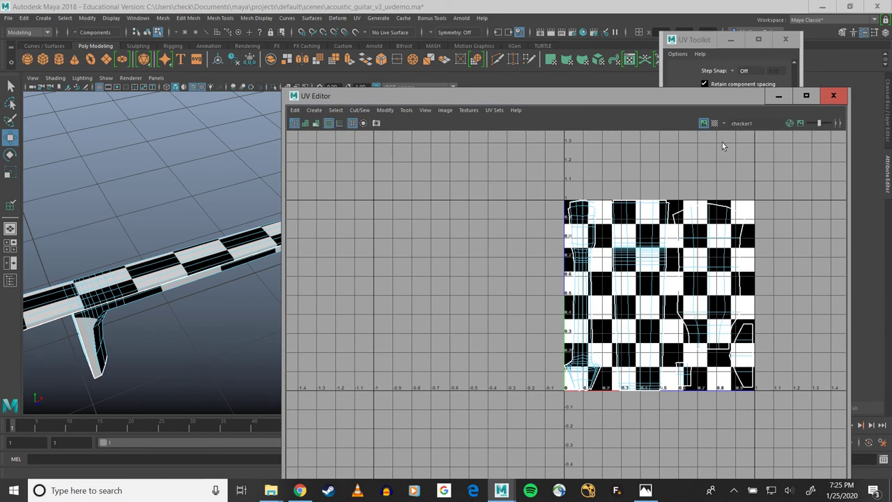
left_click(833, 96)
key("f")
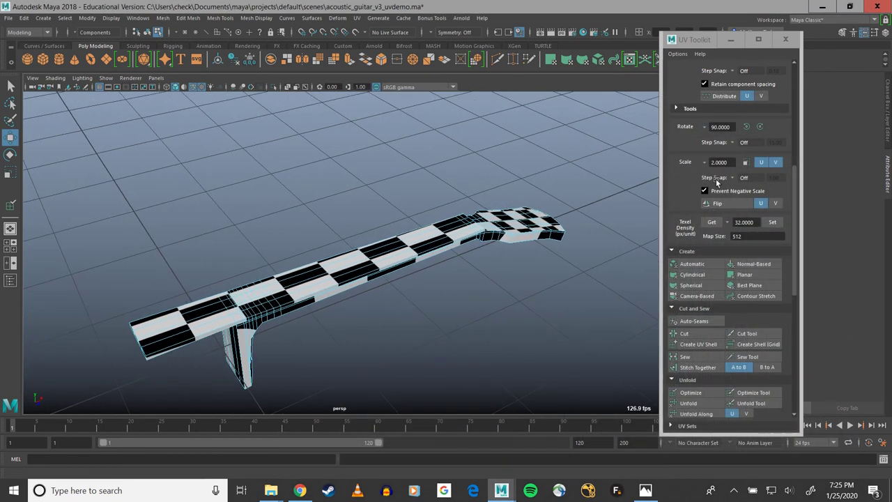
left_click(786, 40)
left_click_drag(551, 240, 497, 233, "alt")
right_click_drag(291, 263, 327, 229)
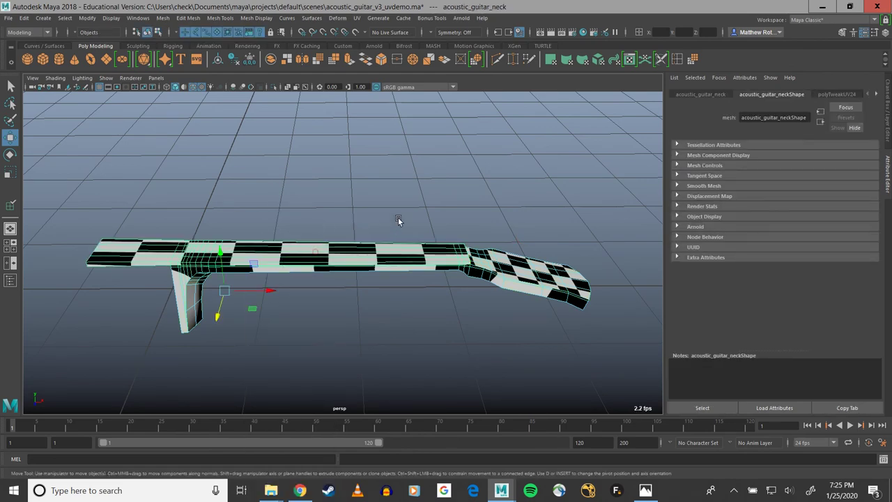
Unhide the guitar parts from Acoustic_guitar_body through pick_gaurd in the Outliner, and deselect everything
left_click(10, 280)
left_click(682, 411)
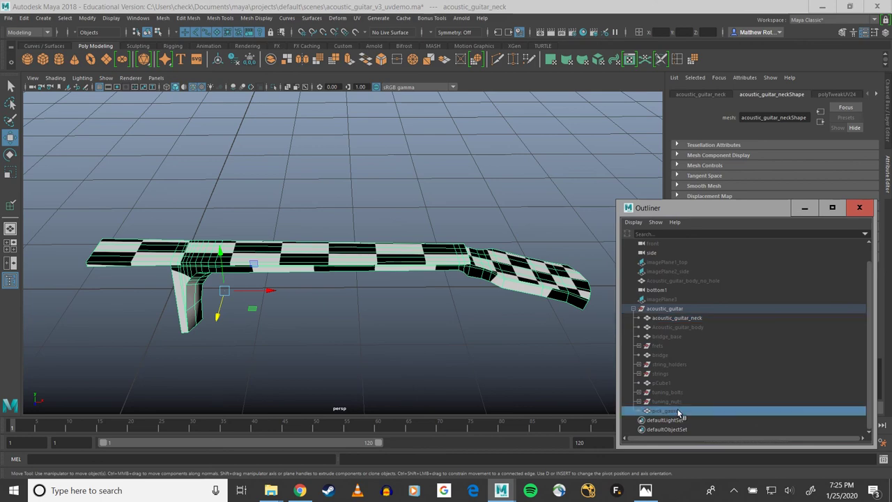
left_click(672, 327, "shift")
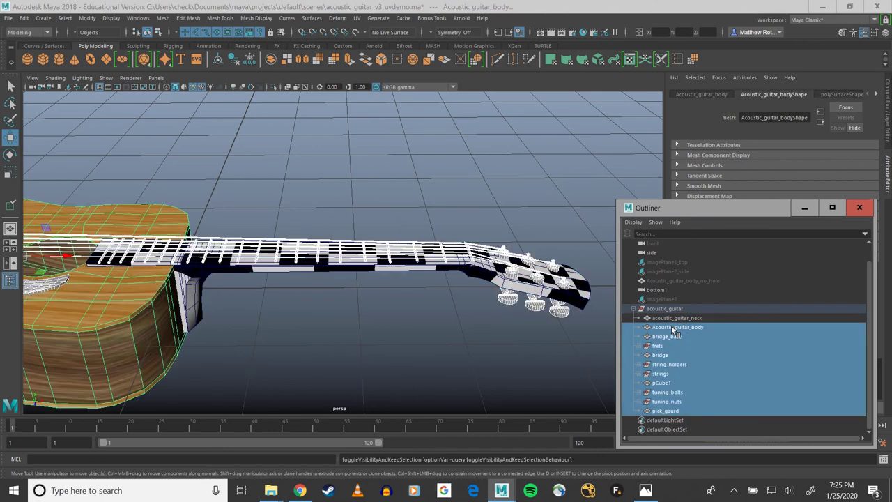
scroll(391, 300, "down", 3)
left_click(366, 292)
Examine the checker pattern on the neck and the whole assembled guitar from the front, back and side
scroll(343, 298, "up", 5)
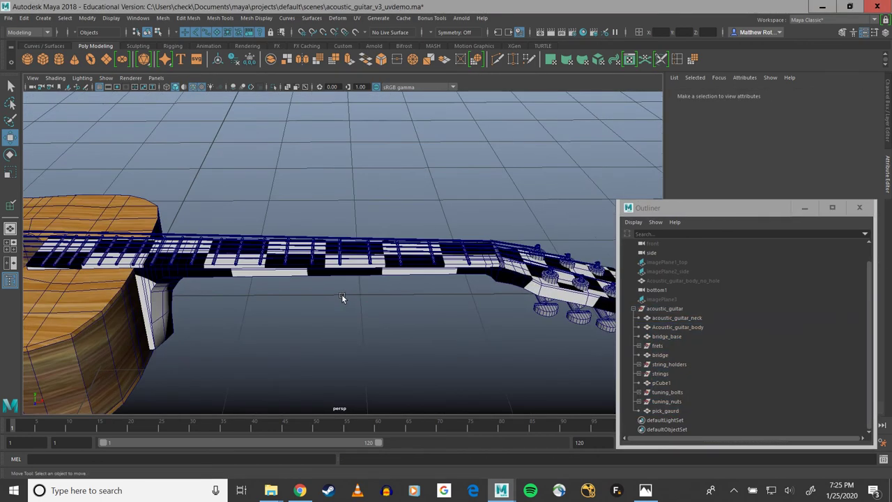
scroll(341, 295, "down", 2)
middle_click_drag(341, 295, 353, 330, "alt")
left_click_drag(353, 333, 397, 207, "alt")
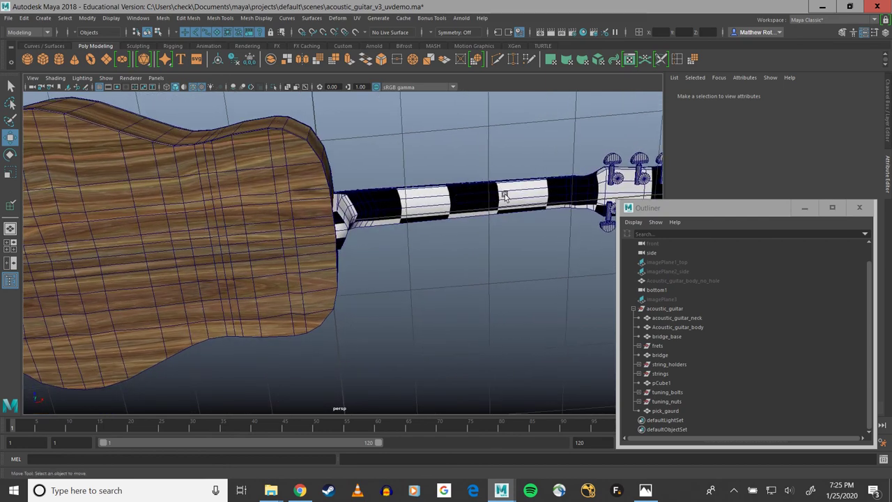
left_click_drag(506, 196, 352, 244, "alt")
right_click_drag(342, 245, 306, 241, "alt")
middle_click_drag(376, 222, 328, 225, "alt")
left_click_drag(328, 226, 332, 207, "alt")
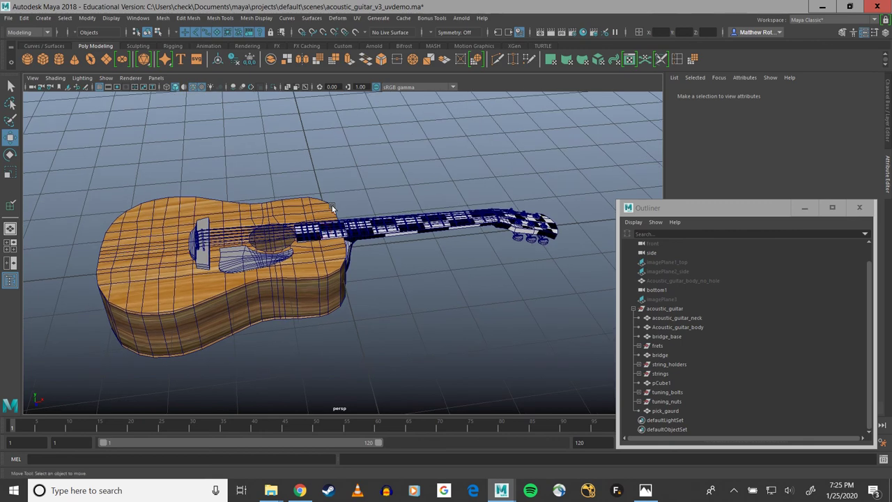